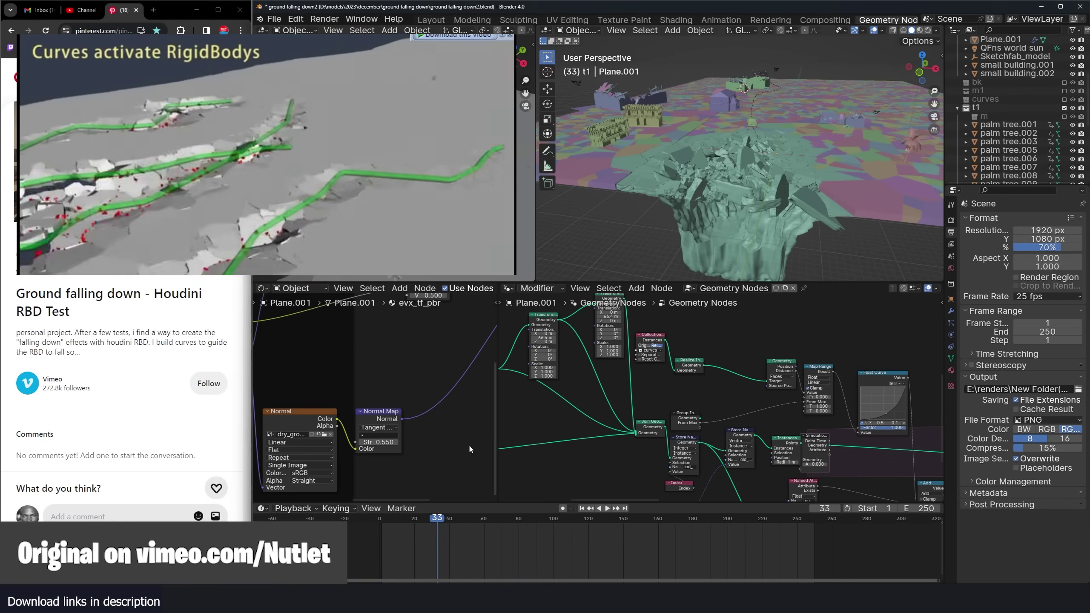
# Play back the ground collapse simulation and review the rendered image sequence.
pyautogui.click(383, 539)
pyautogui.press('space')
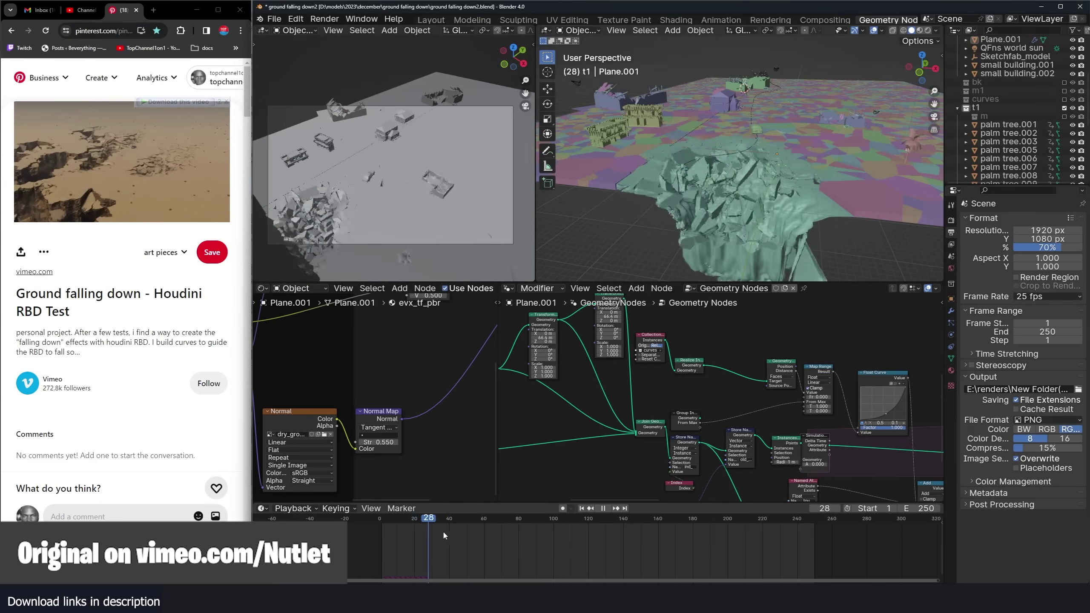
pyautogui.hotkey('ctrl', 'F11')
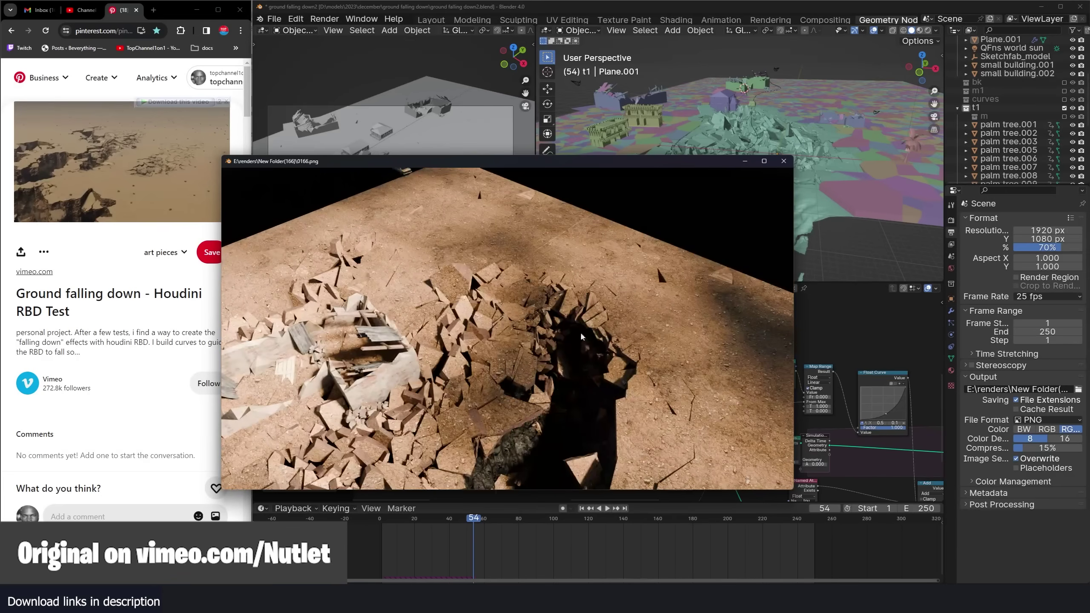
pyautogui.moveTo(588, 335); pyautogui.dragTo(415, 356)
pyautogui.press('Escape')
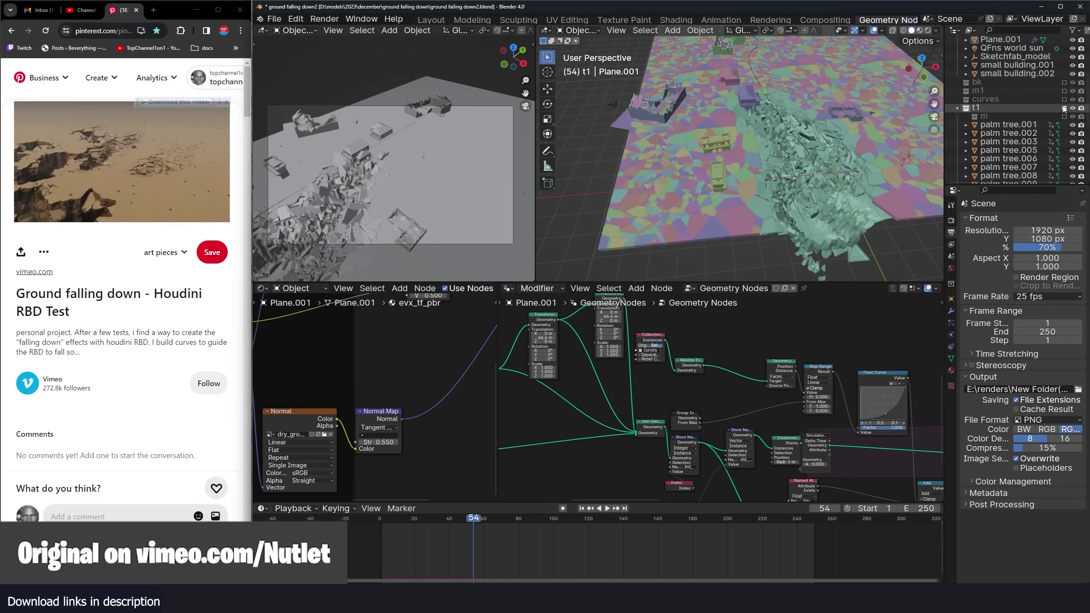
# Show the hidden curves collection and examine how the crack curves run through the fractured ground from above.
pyautogui.click(1064, 100)
pyautogui.moveTo(828, 159); pyautogui.dragTo(794, 161, button='middle')
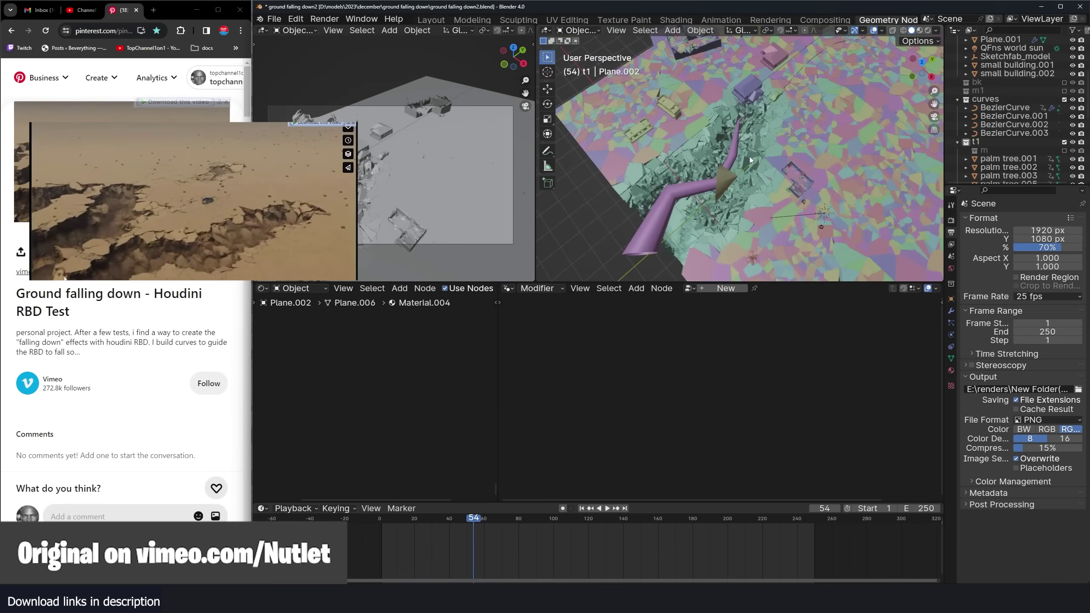
pyautogui.moveTo(669, 172); pyautogui.dragTo(726, 174, button='middle')
pyautogui.click(727, 174)
pyautogui.scroll(-8, 713, 163)
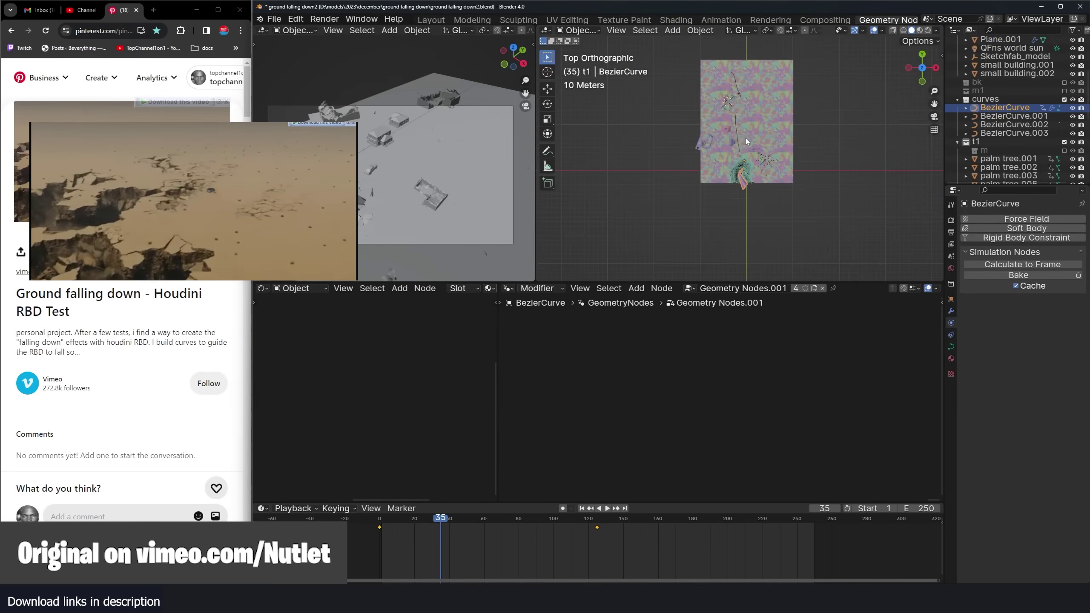
pyautogui.scroll(5, 729, 172)
pyautogui.scroll(-2, 729, 181)
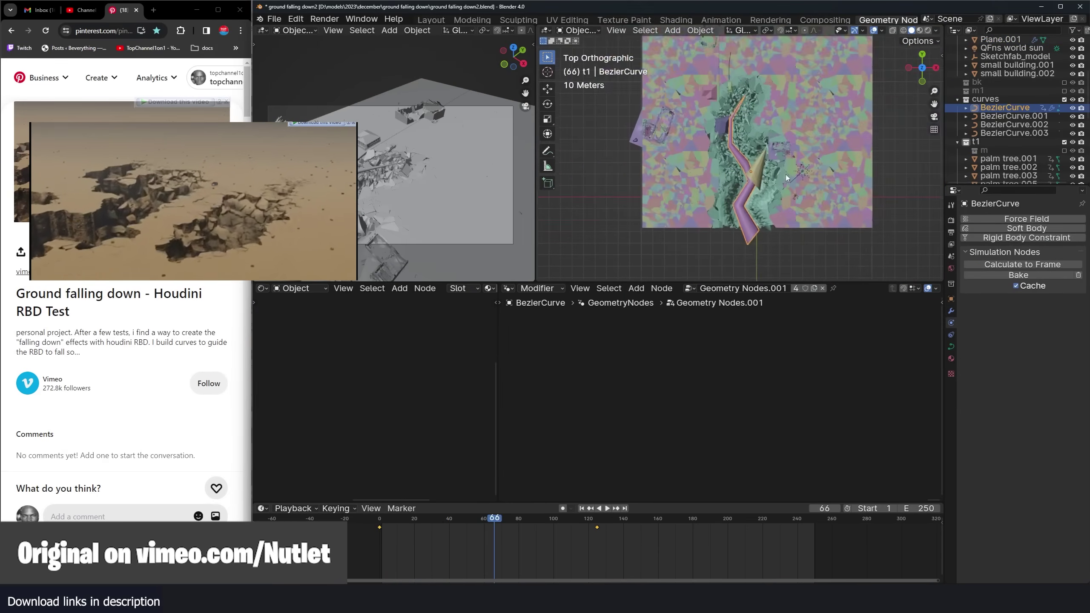
# Duplicate a crack curve, rotate and move the copy to an intact ground area, and extrude it with extra points.
pyautogui.click(821, 132)
pyautogui.press('r')
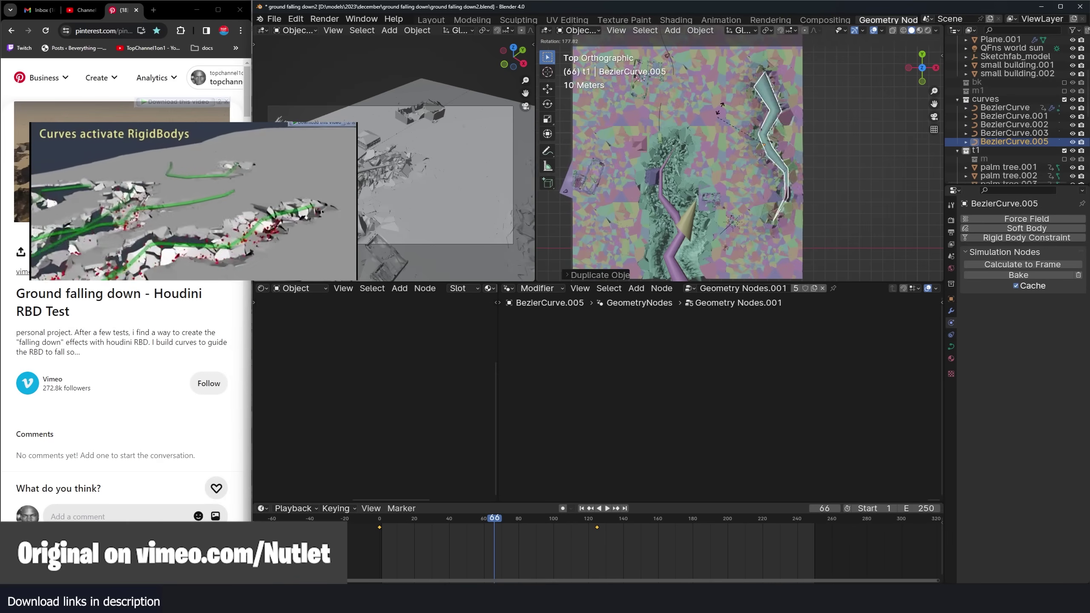
pyautogui.click(784, 202)
pyautogui.press('g')
pyautogui.click(775, 242)
pyautogui.press('Tab')
pyautogui.press('e')
pyautogui.click(749, 113)
pyautogui.press('e')
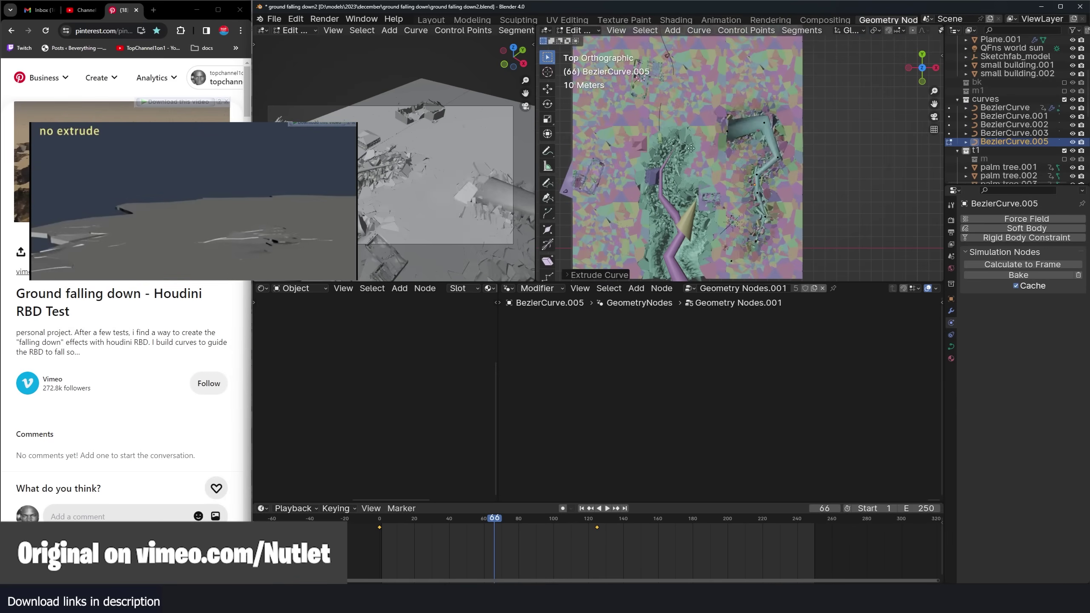
pyautogui.click(683, 206)
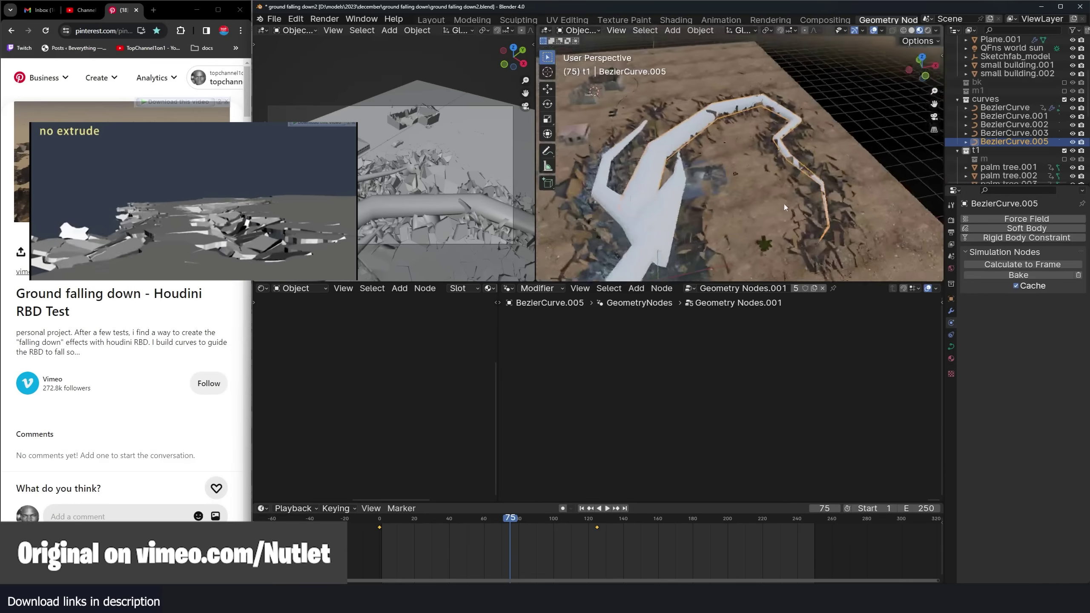
# Scrub the timeline and inspect how the ground breaks along the extended curve.
pyautogui.moveTo(783, 203); pyautogui.dragTo(650, 229, button='middle')
pyautogui.moveTo(508, 550); pyautogui.dragTo(477, 533)
pyautogui.press('g')
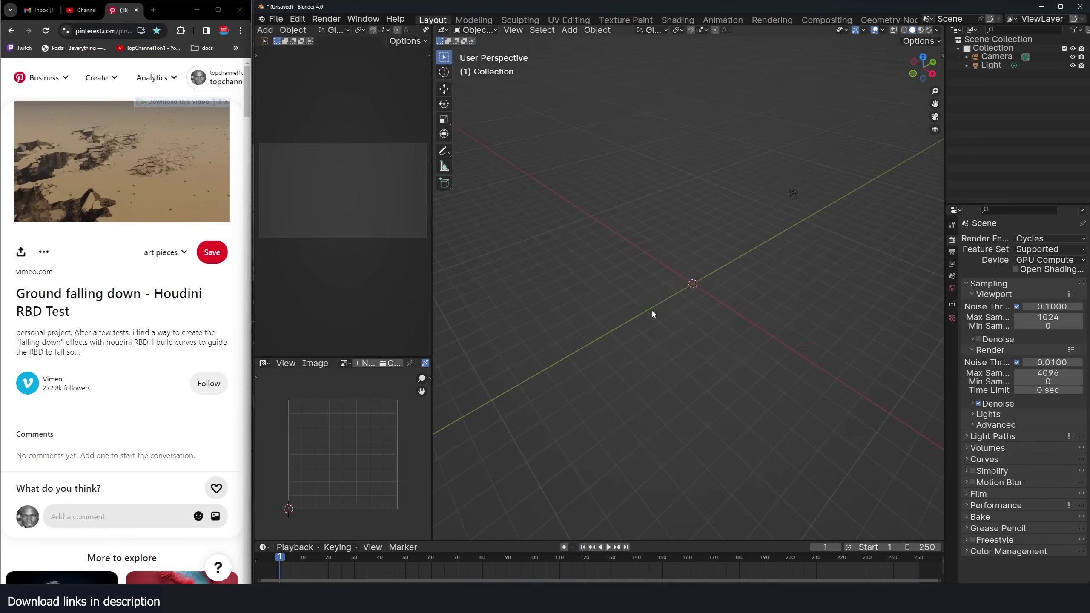
# Add a mesh plane at the origin of the empty scene and scale it up into a large ground surface.
pyautogui.hotkey('shift', 'a')
pyautogui.moveTo(606, 295)
pyautogui.click(647, 293)
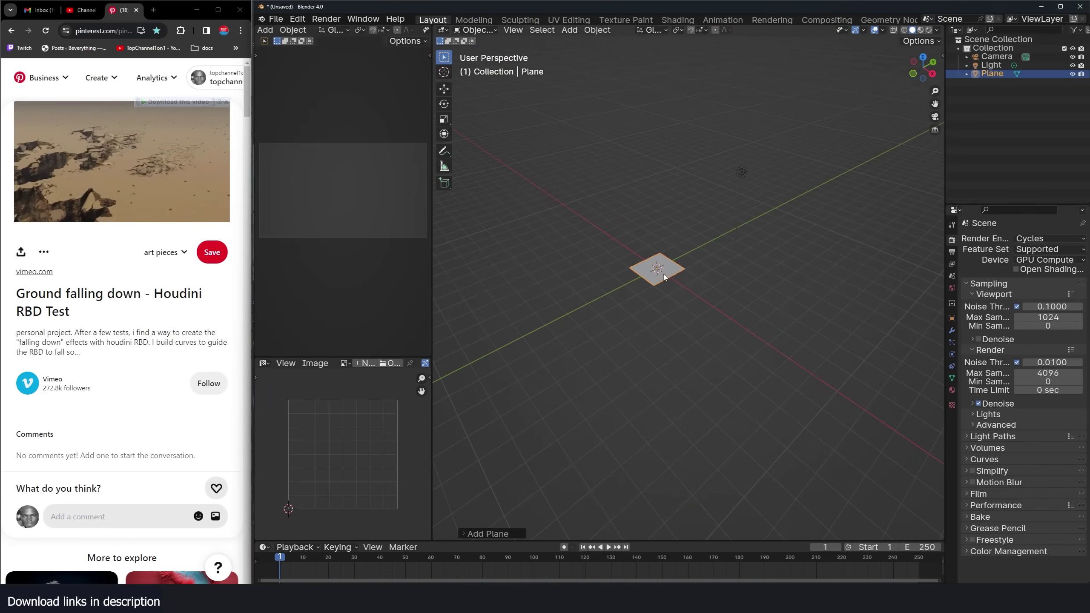
pyautogui.press('s')
# Subdivide the ground plane's mesh four times.
pyautogui.press('Tab')
pyautogui.rightClick(698, 251)
pyautogui.click(698, 250)
pyautogui.rightClick(699, 250)
pyautogui.click(698, 250)
pyautogui.rightClick(698, 250)
pyautogui.click(698, 250)
pyautogui.rightClick(699, 250)
pyautogui.click(699, 250)
# Extrude the ground plane's faces vertically to form a thin slab.
pyautogui.moveTo(698, 250); pyautogui.dragTo(698, 249, button='middle')
pyautogui.scroll(1, 698, 249)
pyautogui.press('e')
pyautogui.click(706, 249)
pyautogui.press('Tab')
# Fracture the slab with Cell Fracture using Own Particles, source limit 1000, noise 1.00 and collection x.
pyautogui.moveTo(636, 419); pyautogui.dragTo(693, 225, button='middle')
pyautogui.click(597, 30)
pyautogui.moveTo(653, 268)
pyautogui.click(750, 302)
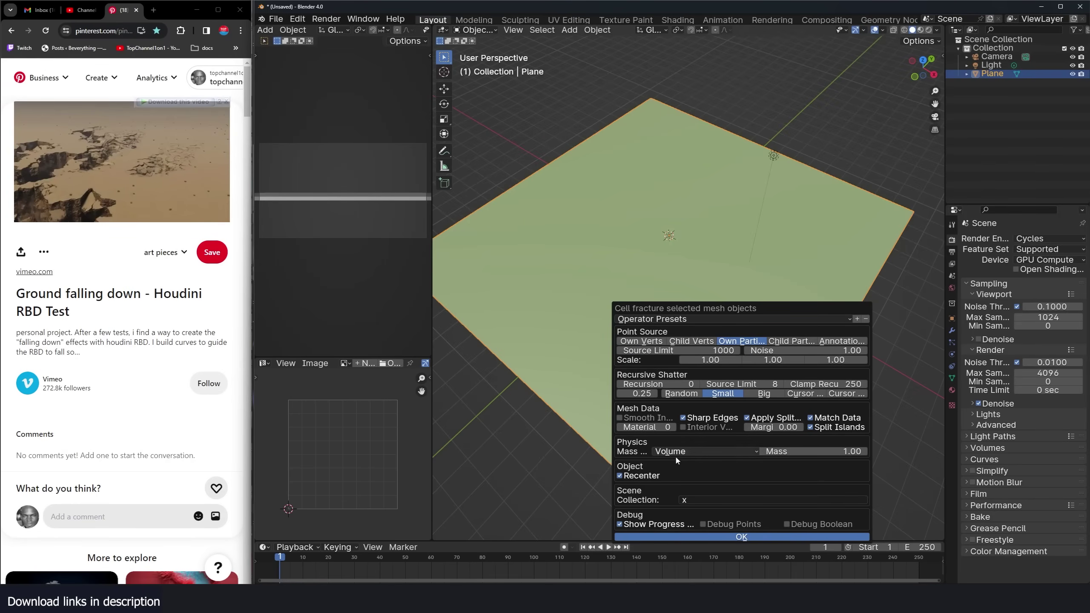
pyautogui.click(716, 537)
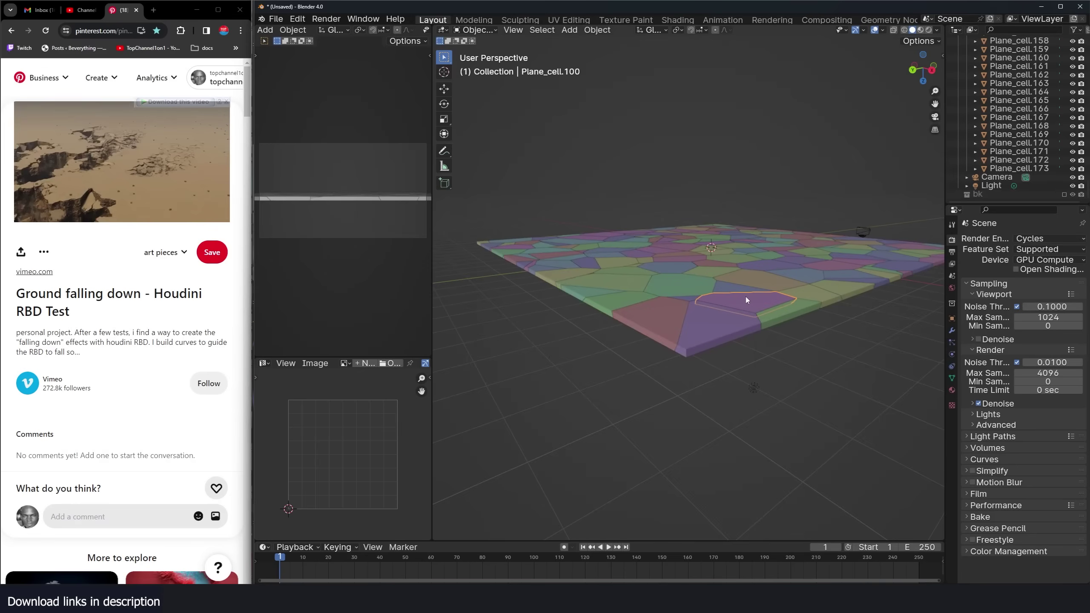
# Move all the fractured cells into a new collection named x and set the viewport shading color to Random.
pyautogui.hotkey('shift', 'g')
pyautogui.click(746, 297)
pyautogui.press('m')
pyautogui.click(719, 253)
pyautogui.write('x')
pyautogui.press('Return')
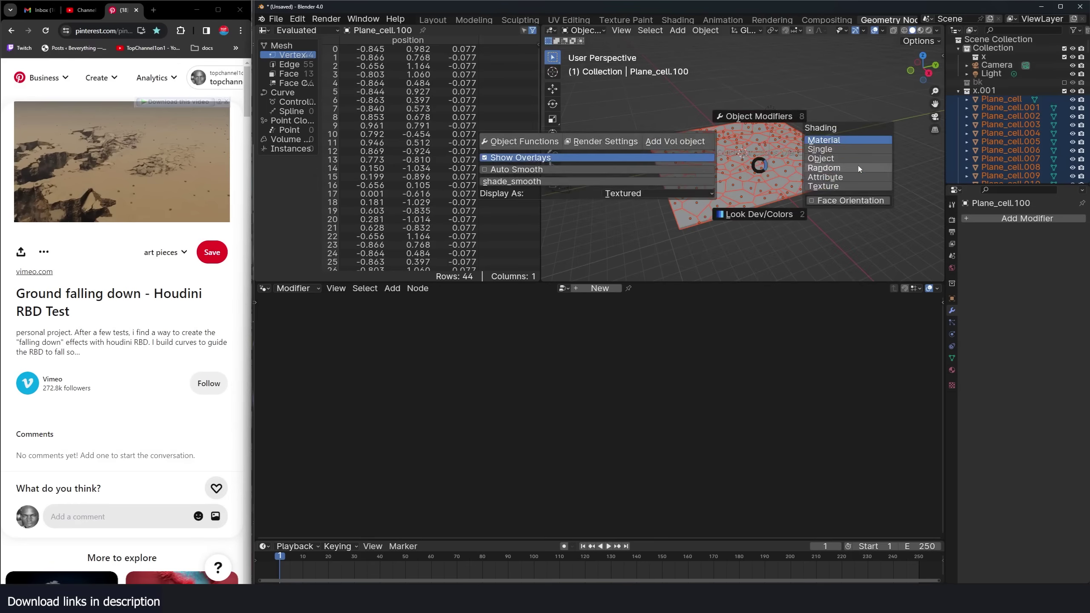
pyautogui.click(859, 167)
# Add a Bezier curve in top view and extend it into a zigzag path across the fractured ground.
pyautogui.press('KP_7')
pyautogui.scroll(2, 743, 194)
pyautogui.hotkey('shift', 'a')
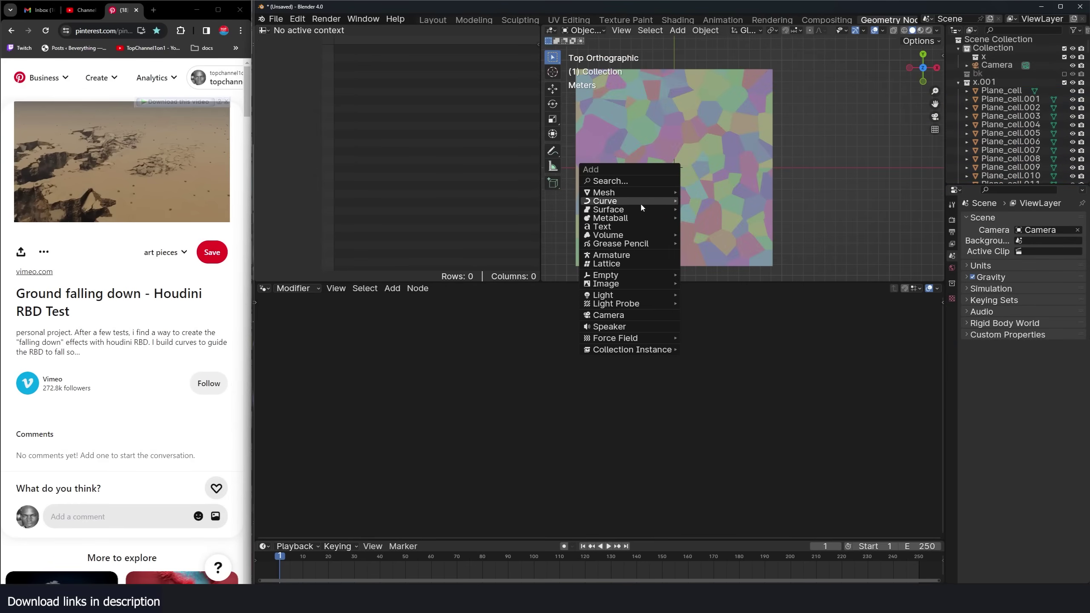
pyautogui.moveTo(642, 205)
pyautogui.click(698, 202)
pyautogui.press('Tab')
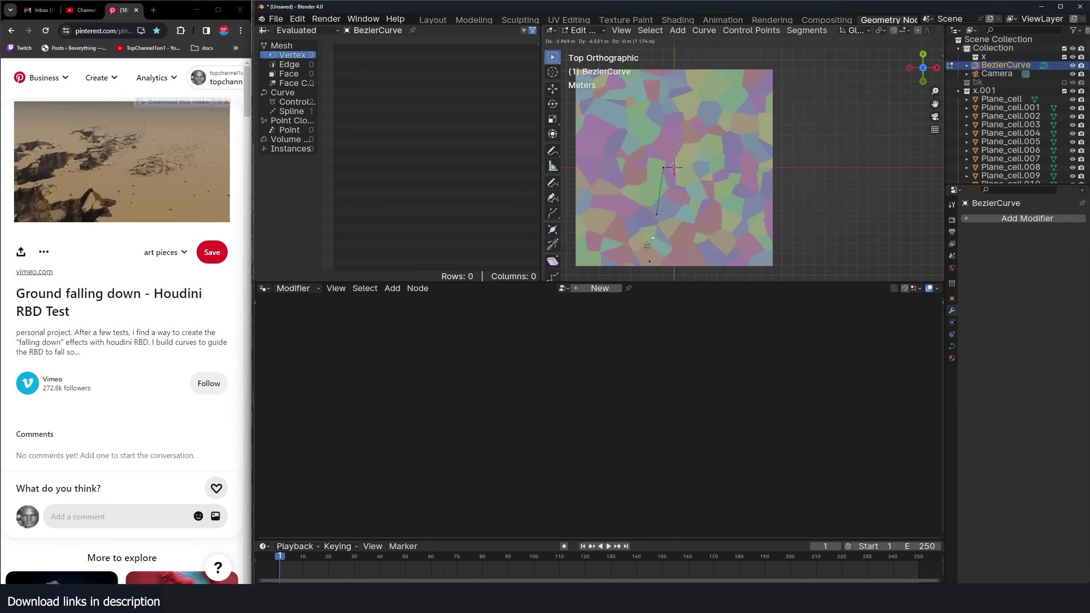
pyautogui.press('Tab')
# Create a Geometry Nodes tree on the Bezier curve and insert a Trim Curve node between its input and output.
pyautogui.moveTo(701, 198); pyautogui.dragTo(644, 306, button='middle')
pyautogui.click(601, 289)
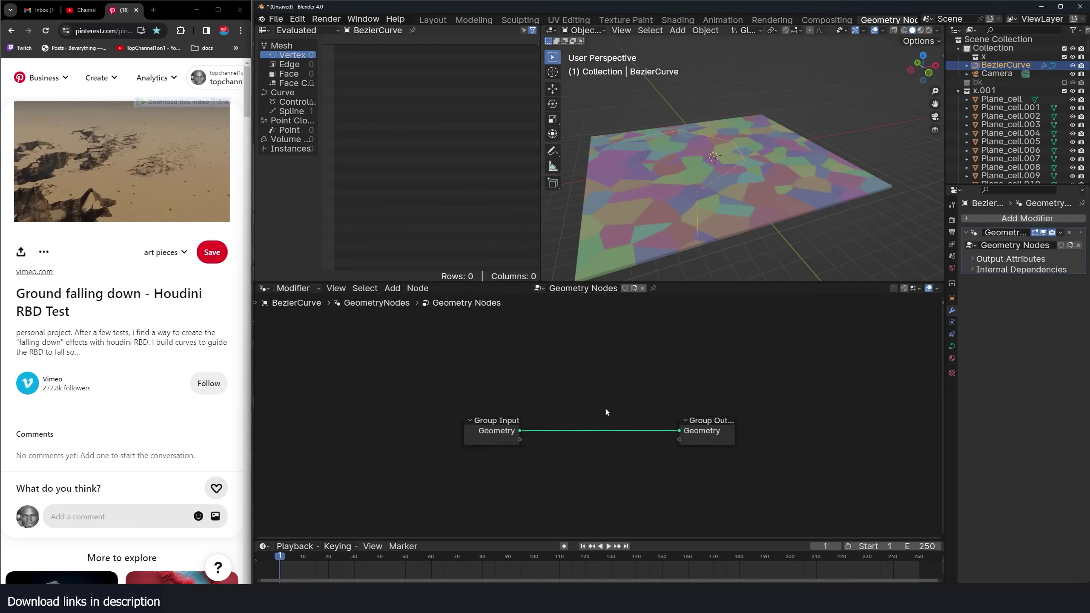
pyautogui.hotkey('shift', 'a')
pyautogui.write('trim')
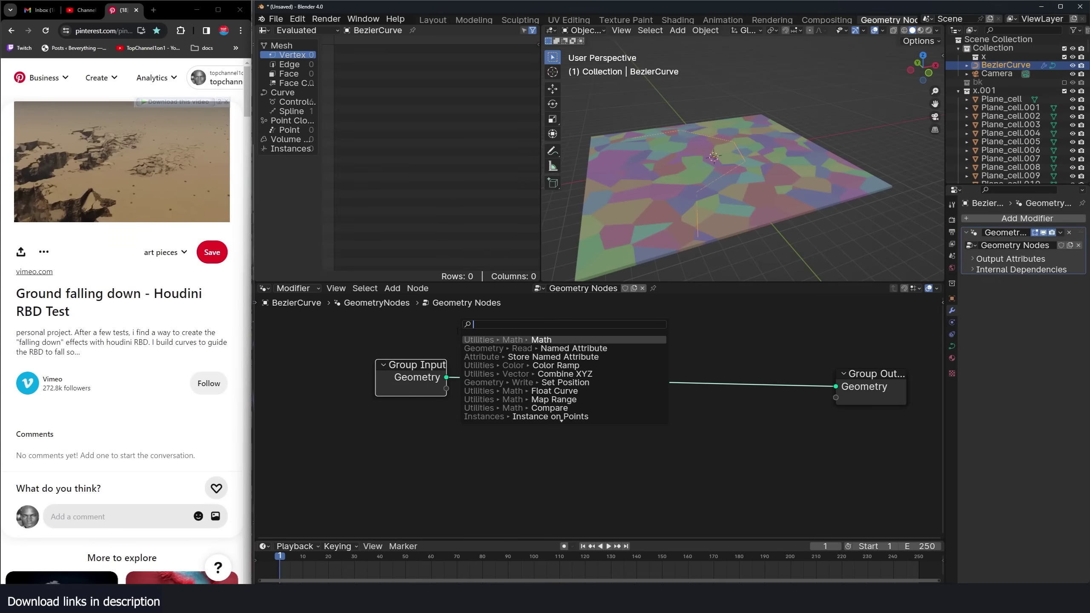
pyautogui.press('Return')
pyautogui.click(585, 432)
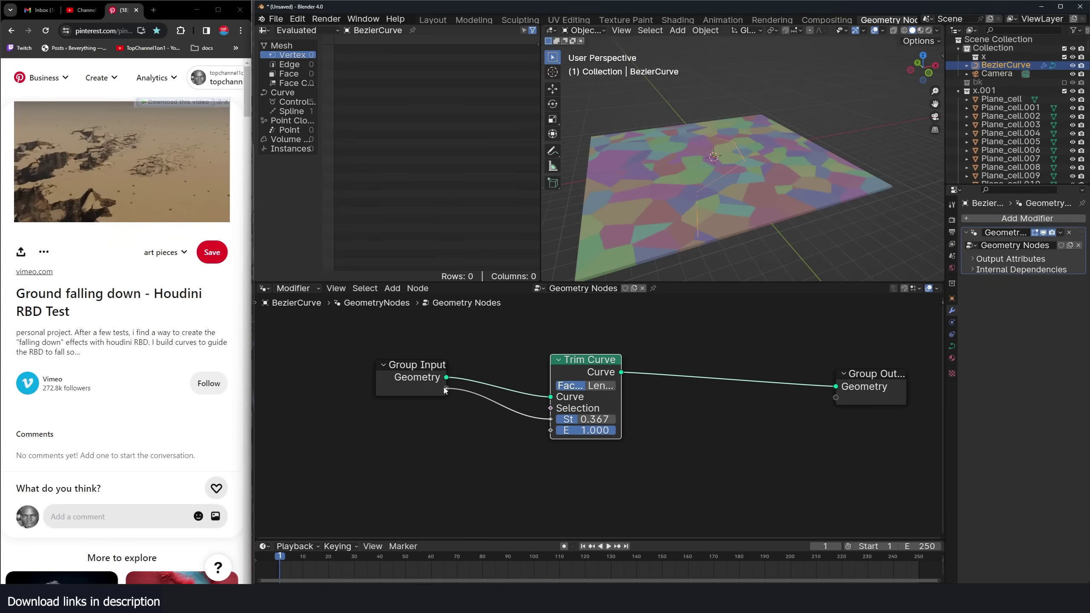
# Expose the Trim Curve Start value as a group input and insert a Curve to Mesh node after Trim Curve.
pyautogui.moveTo(445, 391); pyautogui.dragTo(446, 389)
pyautogui.moveTo(638, 368); pyautogui.dragTo(526, 361, button='middle')
pyautogui.hotkey('shift', 'a')
pyautogui.write('to m')
pyautogui.press('Return')
pyautogui.click(648, 428)
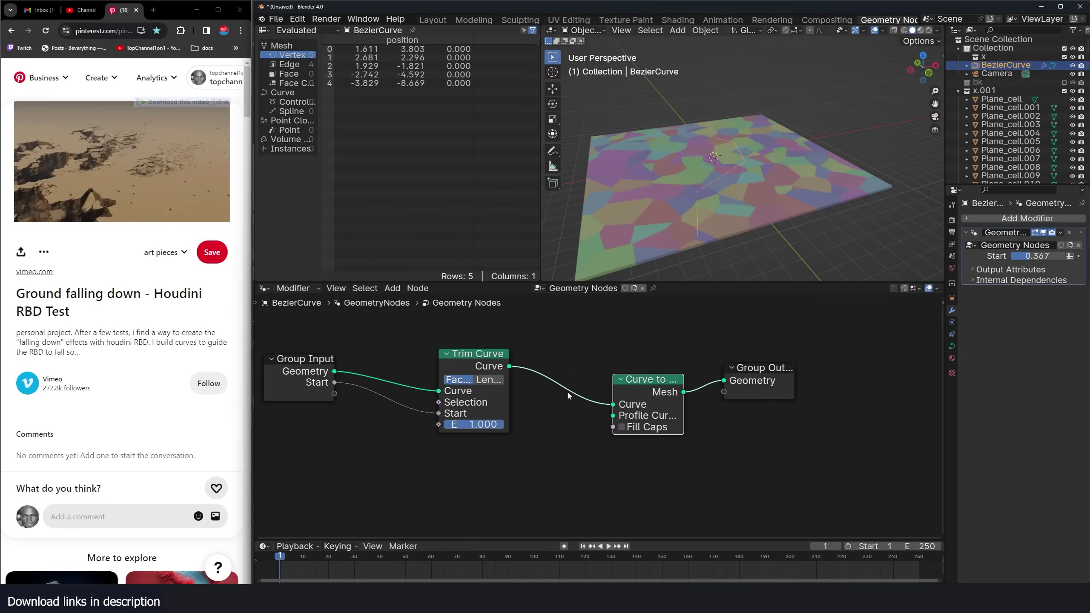
# Add a Curve Circle as the profile curve of Curve to Mesh, with resolution 10 and radius 0.61 m.
pyautogui.hotkey('shift', 'a')
pyautogui.write('curve cir')
pyautogui.press('Return')
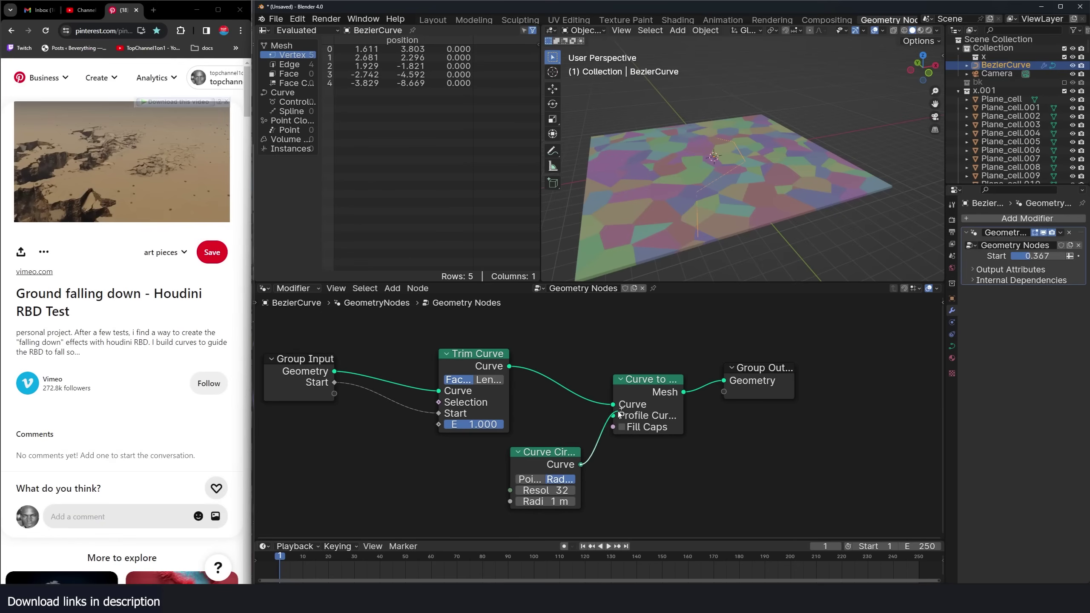
pyautogui.moveTo(618, 414); pyautogui.dragTo(615, 416)
pyautogui.moveTo(558, 491); pyautogui.dragTo(514, 491)
pyautogui.moveTo(557, 502); pyautogui.dragTo(541, 502)
# Move the Group Output node farther away and expose the Curve Circle radius as a group input.
pyautogui.moveTo(643, 451); pyautogui.dragTo(572, 452, button='middle')
pyautogui.moveTo(687, 369); pyautogui.dragTo(813, 356)
pyautogui.moveTo(544, 409); pyautogui.dragTo(660, 377, button='middle')
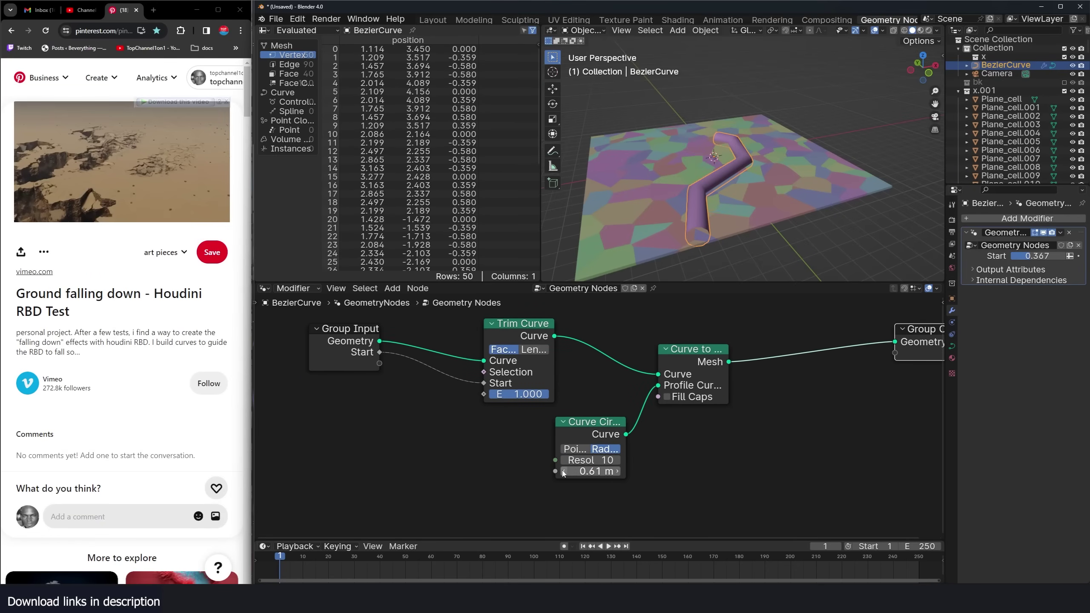
pyautogui.moveTo(367, 368); pyautogui.dragTo(369, 366)
# Insert a Set Curve Radius node on the link between Curve to Mesh and Group Output.
pyautogui.moveTo(734, 363); pyautogui.dragTo(599, 368, button='middle')
pyautogui.hotkey('shift', 'a')
pyautogui.write('s')
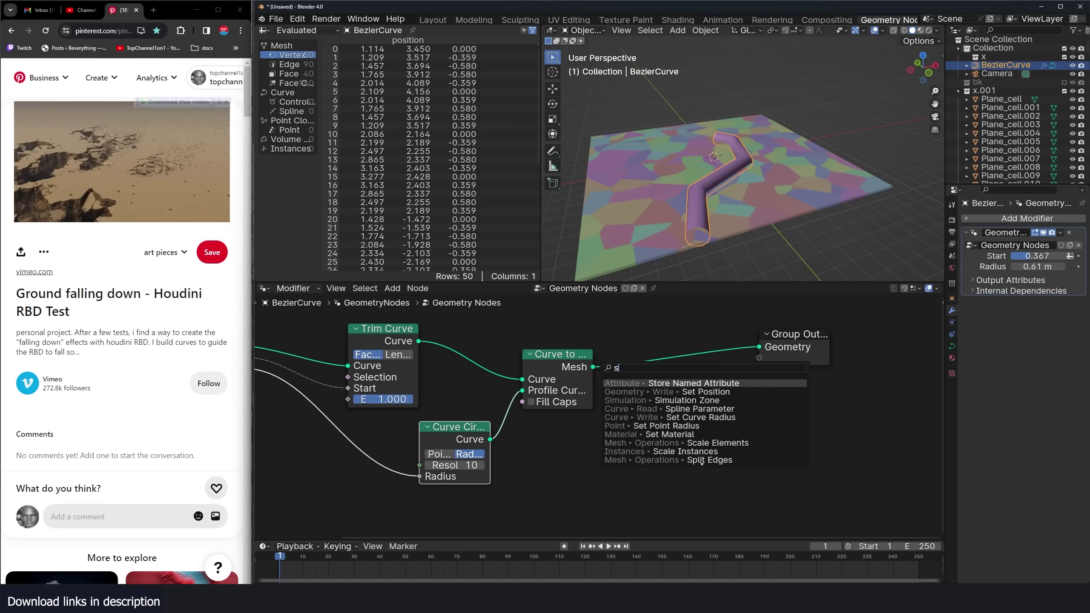
pyautogui.write('et ra')
pyautogui.click(687, 392)
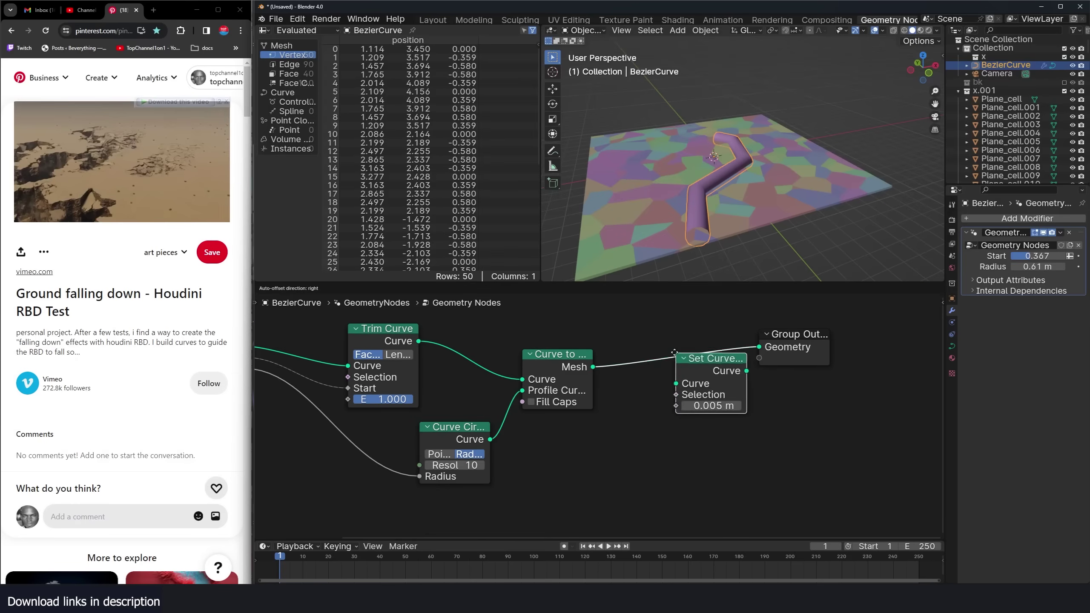
pyautogui.click(669, 359)
# Relocate Set Curve Radius between Trim Curve and Curve to Mesh, and drive its radius with the Spline Parameter Factor.
pyautogui.moveTo(669, 359); pyautogui.dragTo(754, 357, button='middle')
pyautogui.moveTo(675, 367); pyautogui.dragTo(708, 398, button='middle')
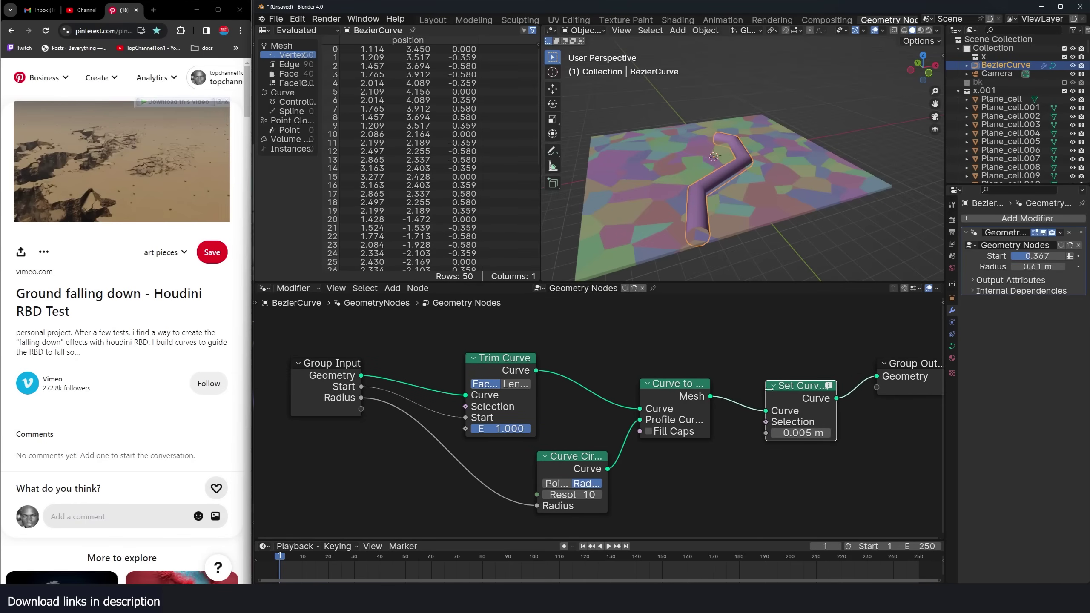
pyautogui.keyDown('alt'); pyautogui.moveTo(785, 390); pyautogui.dragTo(597, 358); pyautogui.keyUp('alt')
pyautogui.moveTo(512, 372); pyautogui.dragTo(634, 388, button='middle')
pyautogui.moveTo(635, 389); pyautogui.dragTo(628, 346)
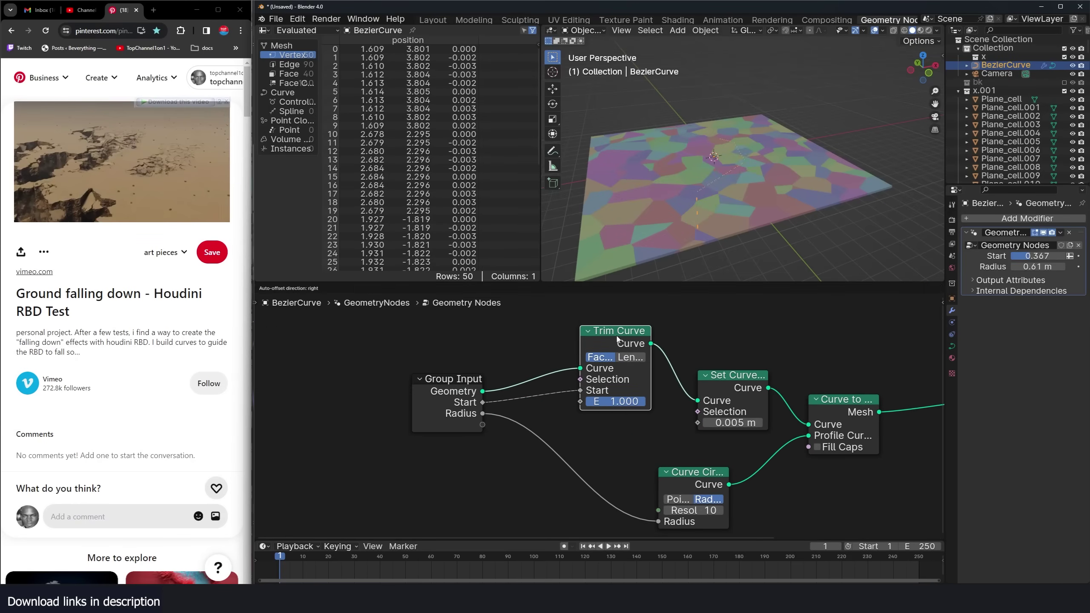
pyautogui.hotkey('shift', 'a')
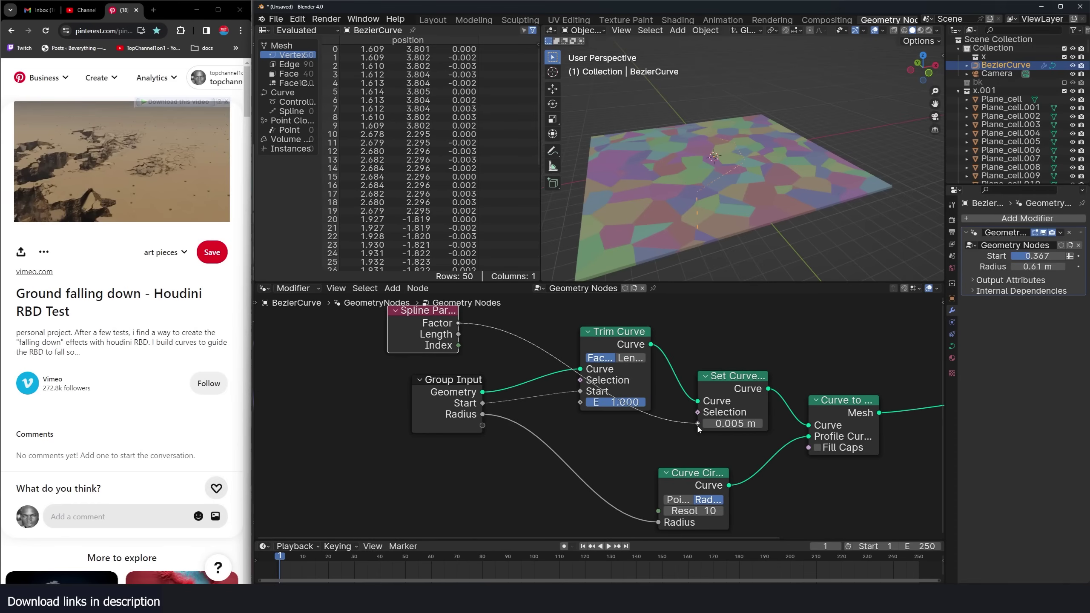
pyautogui.moveTo(697, 426); pyautogui.dragTo(697, 425)
# Keyframe the modifier's Start value, beginning at 1.000 and ending around frame 54, and play the animation.
pyautogui.moveTo(726, 177); pyautogui.dragTo(601, 214, button='middle')
pyautogui.moveTo(1019, 256); pyautogui.dragTo(1055, 257)
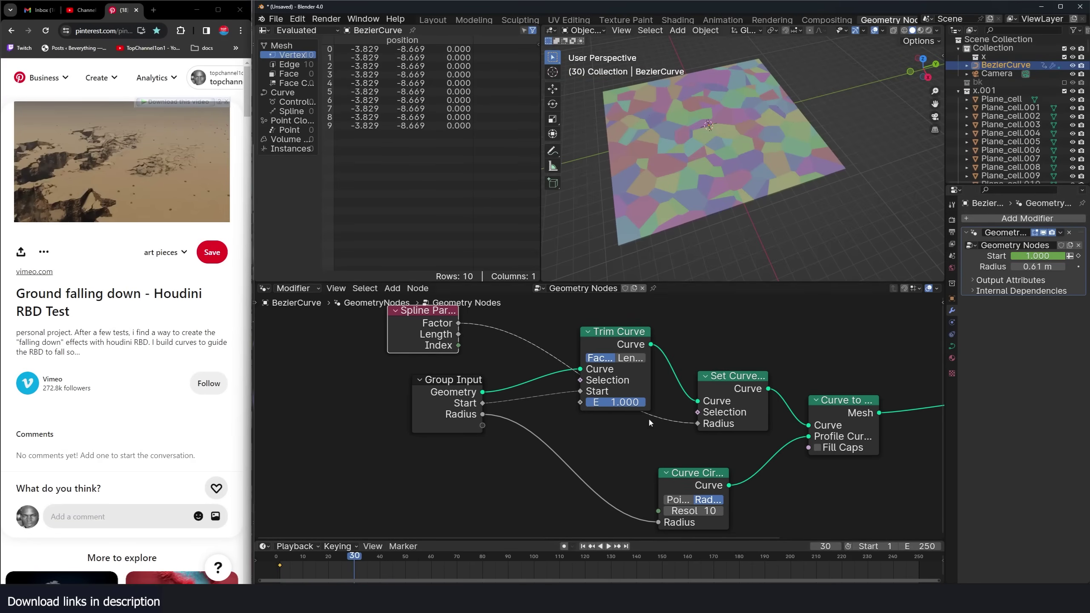
pyautogui.press('Return')
pyautogui.press('space')
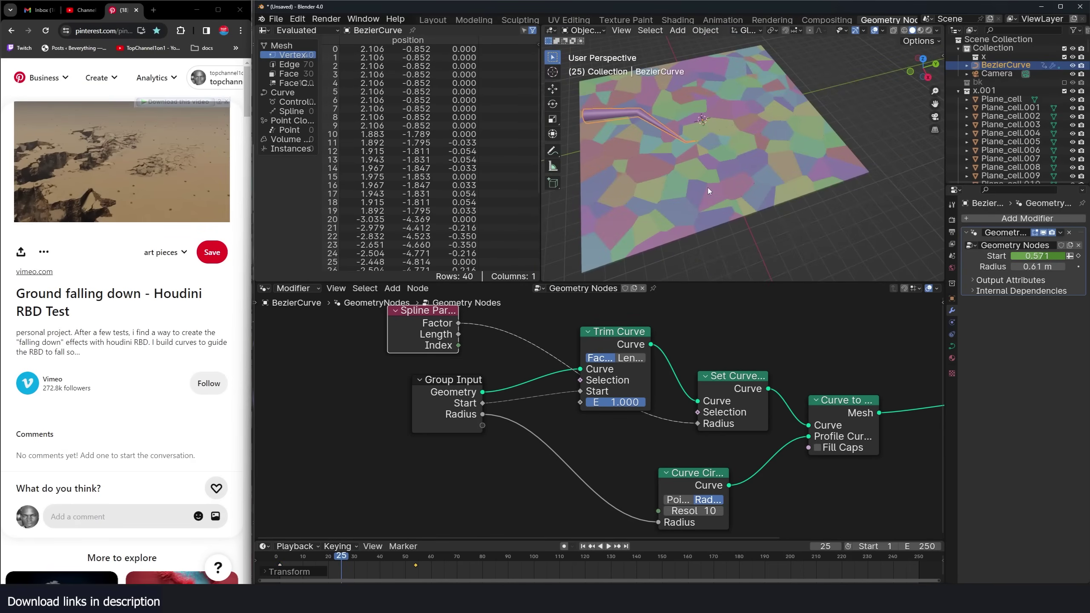
# Duplicate the animated curve in top view and snap the 3D cursor to the copy's thick end.
pyautogui.press('KP_7')
pyautogui.keyDown('shift'); pyautogui.moveTo(710, 188); pyautogui.dragTo(709, 151, button='middle'); pyautogui.keyUp('shift')
pyautogui.hotkey('shift', 'd')
pyautogui.press('Tab')
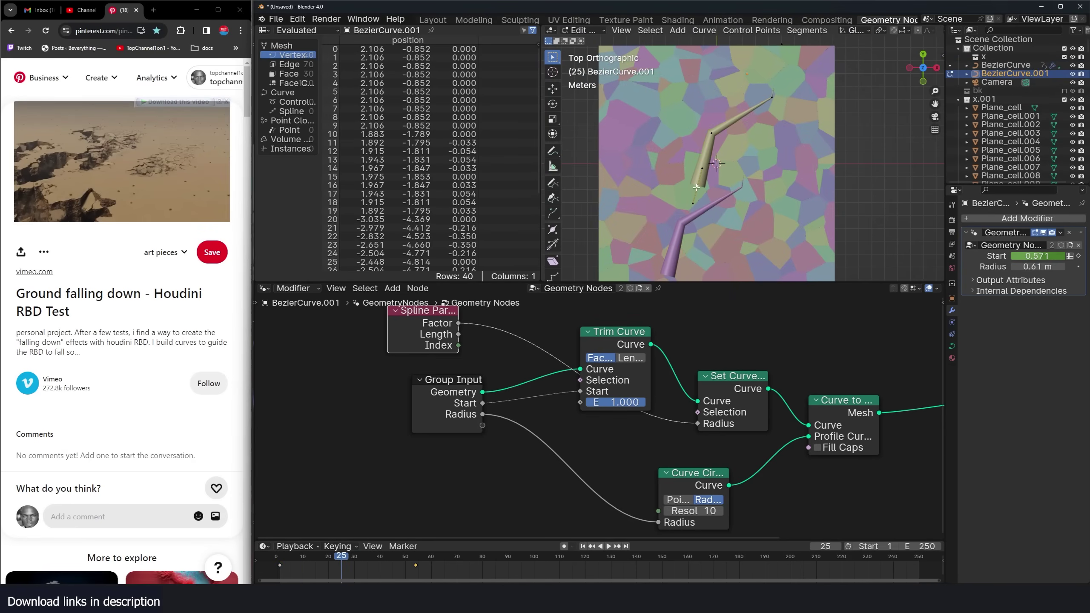
pyautogui.press('Tab')
# Set the copied curve's origin to its thick end, and rotate and move it to branch off the original curve.
pyautogui.rightClick(702, 182)
pyautogui.moveTo(690, 184)
pyautogui.click(799, 197)
pyautogui.press('s')
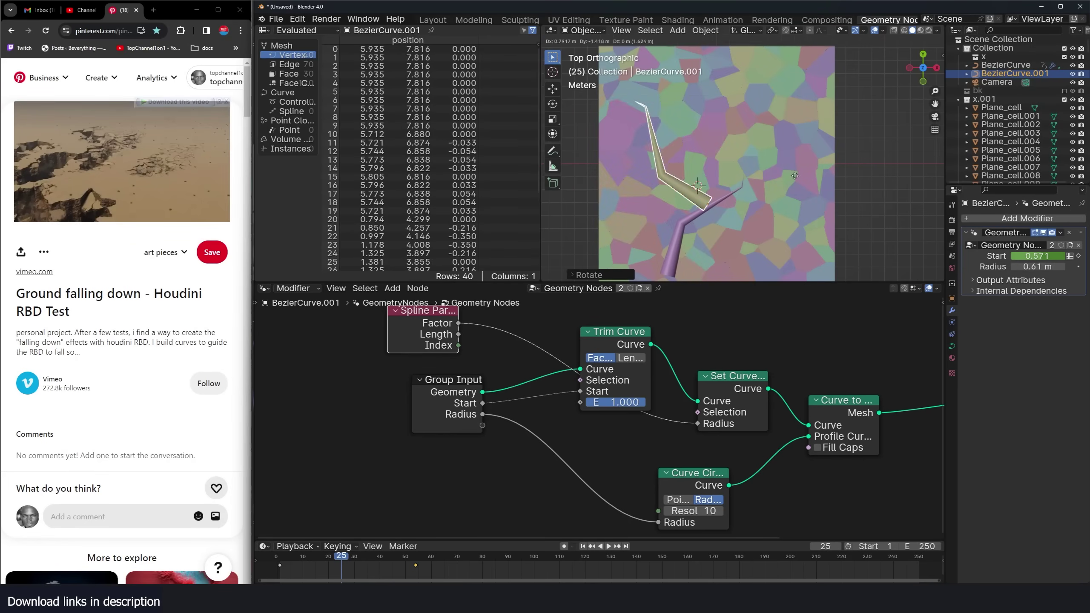
# Delay the copied curve's keyframes by about 22 frames and play the animation.
pyautogui.press('Left')
pyautogui.press('g')
pyautogui.rightClick(327, 567)
pyautogui.press('a')
pyautogui.press('g')
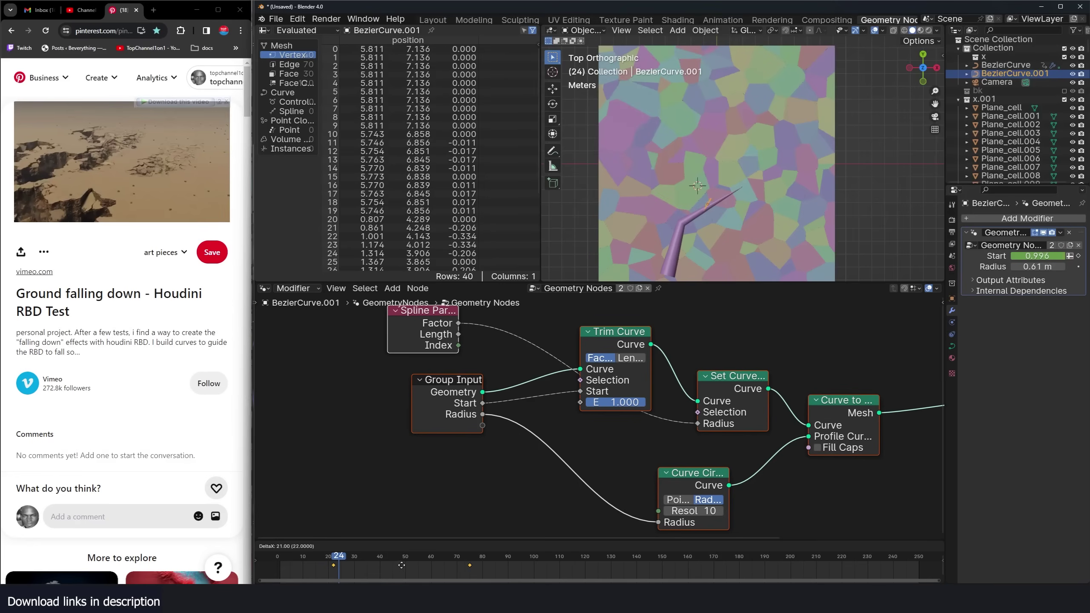
pyautogui.click(404, 565)
pyautogui.press('space')
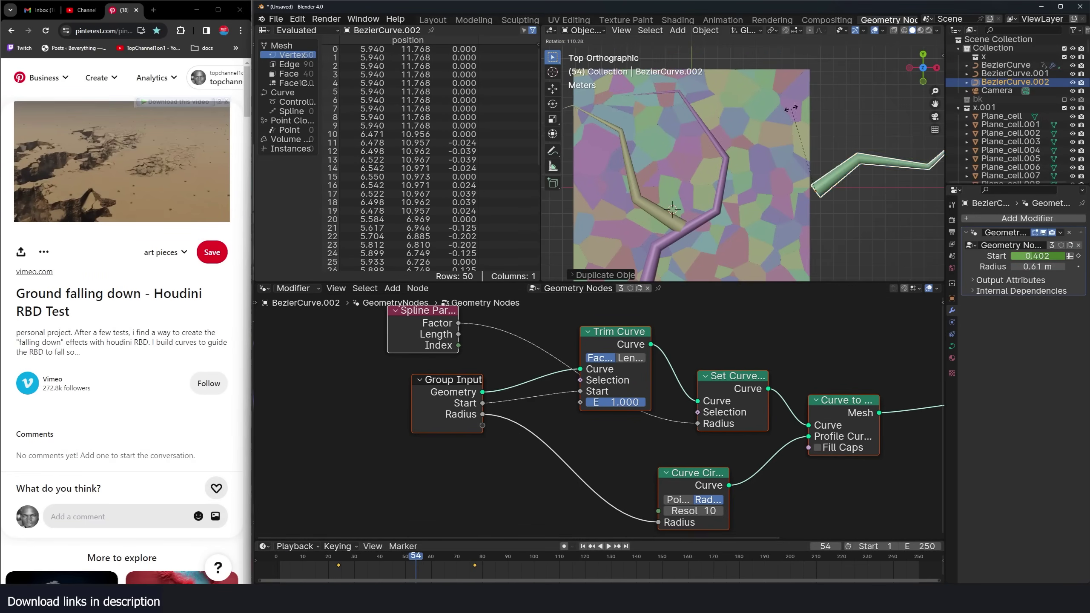
# Rotate the second curve copy and position it as another branch starting from the original curve.
pyautogui.click(792, 109)
pyautogui.press('g')
pyautogui.press('Tab')
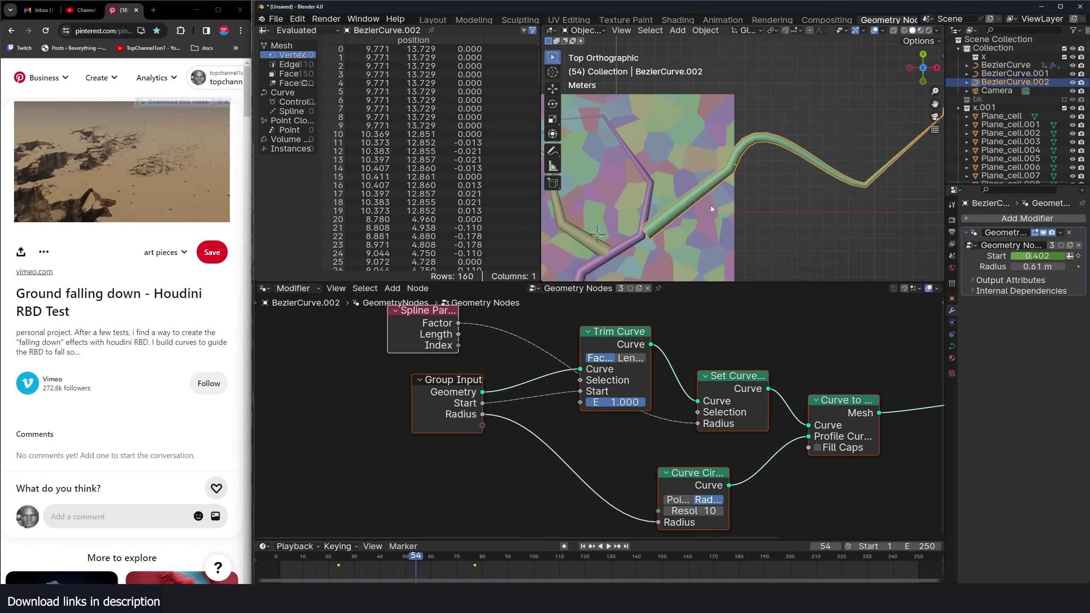
pyautogui.scroll(-3, 710, 208)
pyautogui.scroll(2, 698, 242)
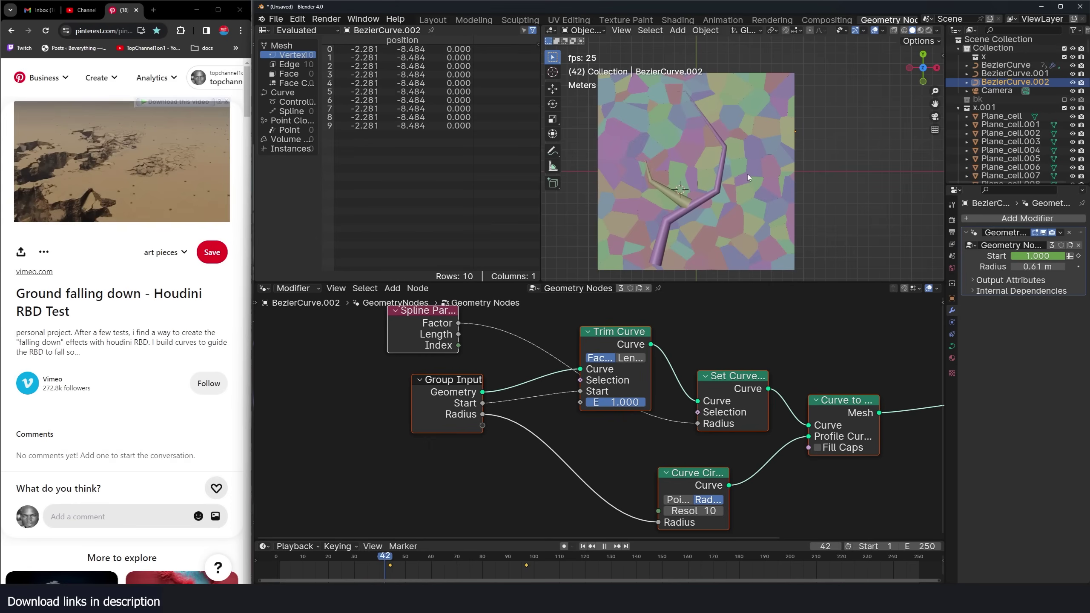
# Move the three bezier curves into a new collection named c, and exclude it and the fractured-cell collection from the view layer.
pyautogui.press('space')
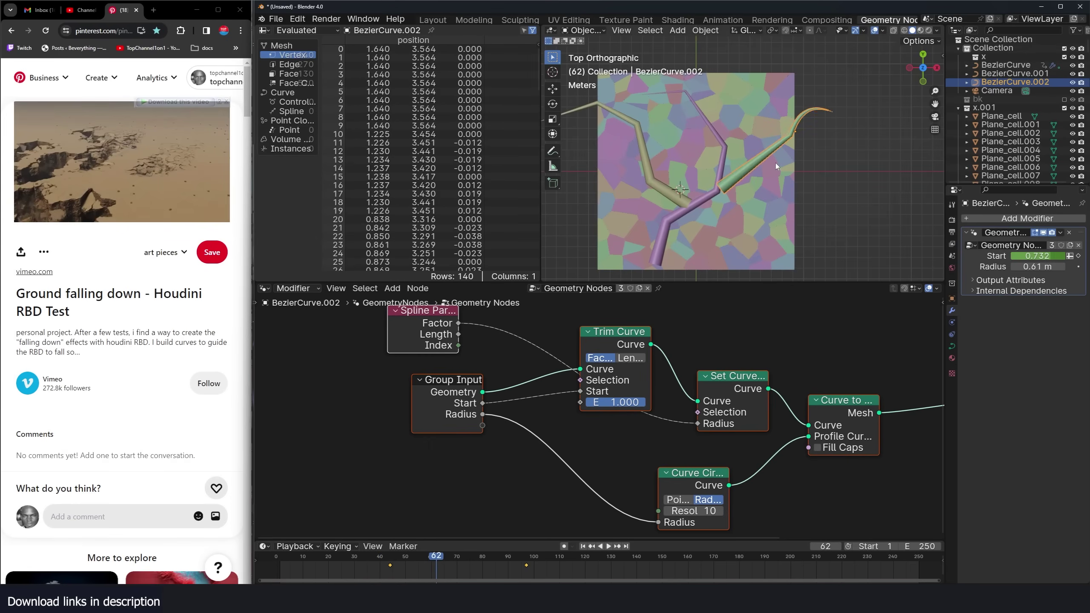
pyautogui.keyDown('shift'); pyautogui.click(723, 173); pyautogui.keyUp('shift')
pyautogui.keyDown('shift'); pyautogui.click(683, 199); pyautogui.keyUp('shift')
pyautogui.press('m')
pyautogui.click(685, 199)
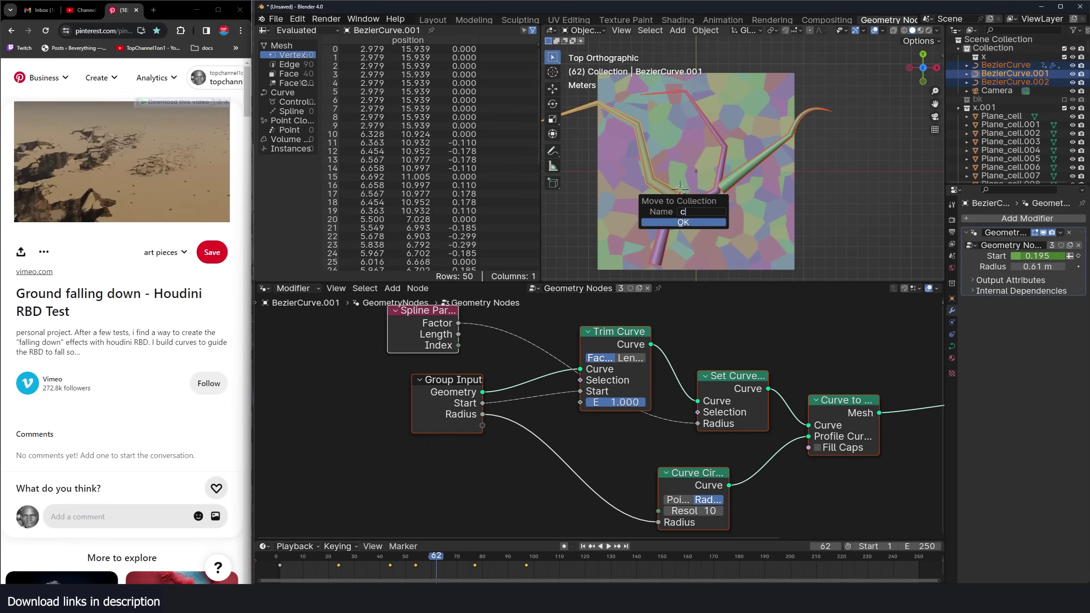
pyautogui.write('c')
pyautogui.press('Return')
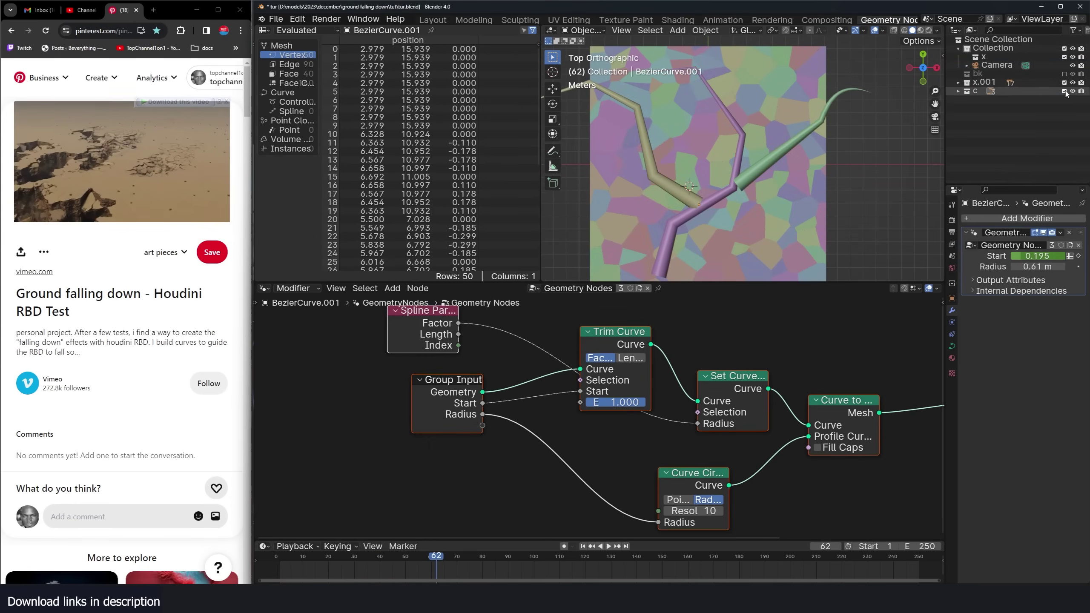
pyautogui.click(1065, 92)
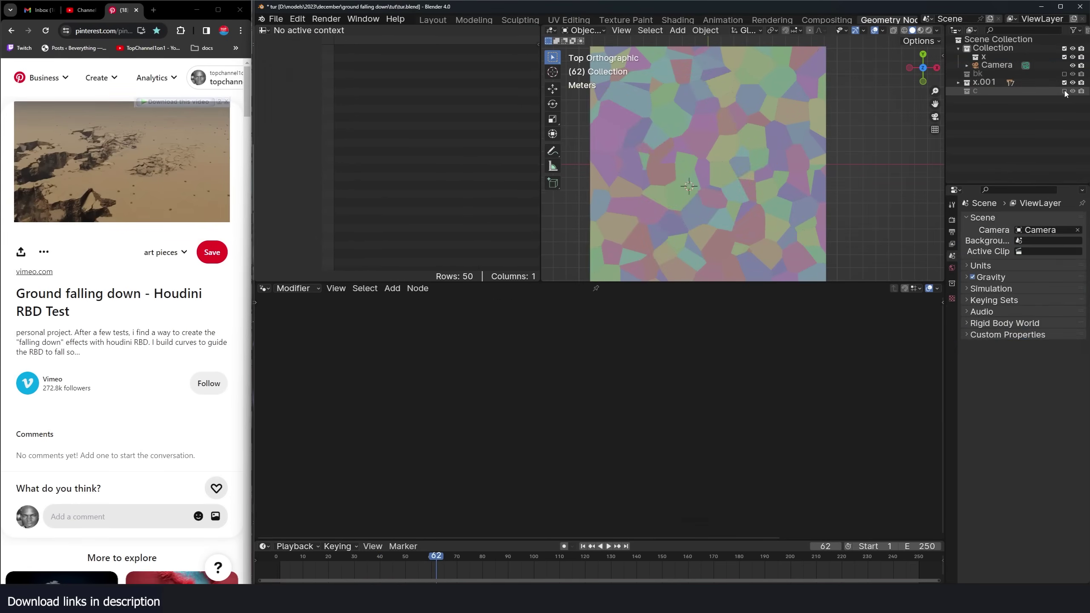
pyautogui.click(1065, 83)
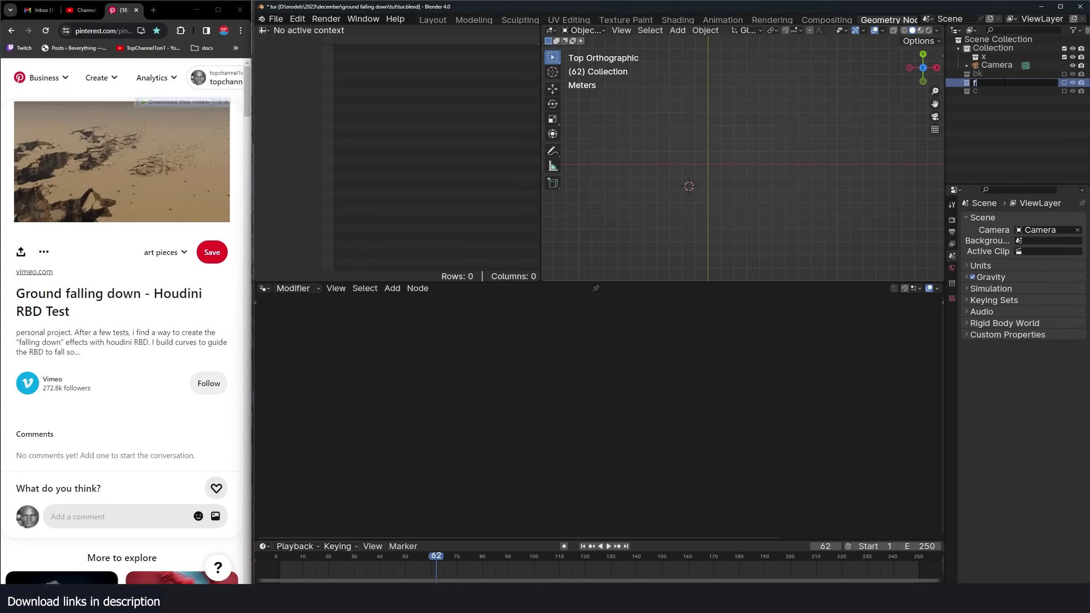
# Add a plane, clear its location to the world origin, and create a new Geometry Nodes tree on it.
pyautogui.hotkey('shift', 'a')
pyautogui.moveTo(707, 159)
pyautogui.click(746, 160)
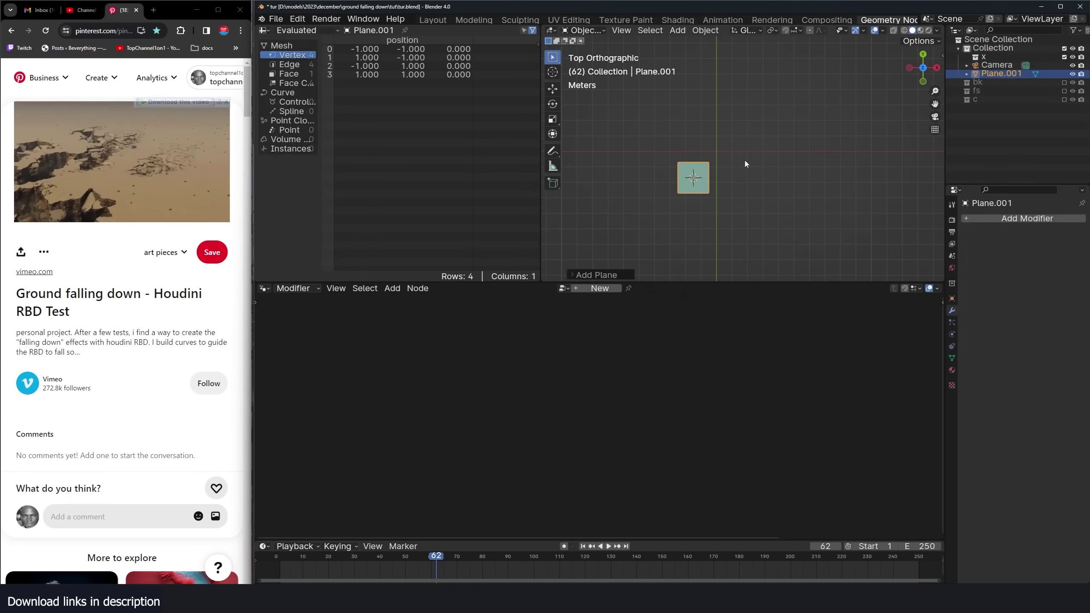
pyautogui.moveTo(761, 171); pyautogui.dragTo(730, 129, button='middle')
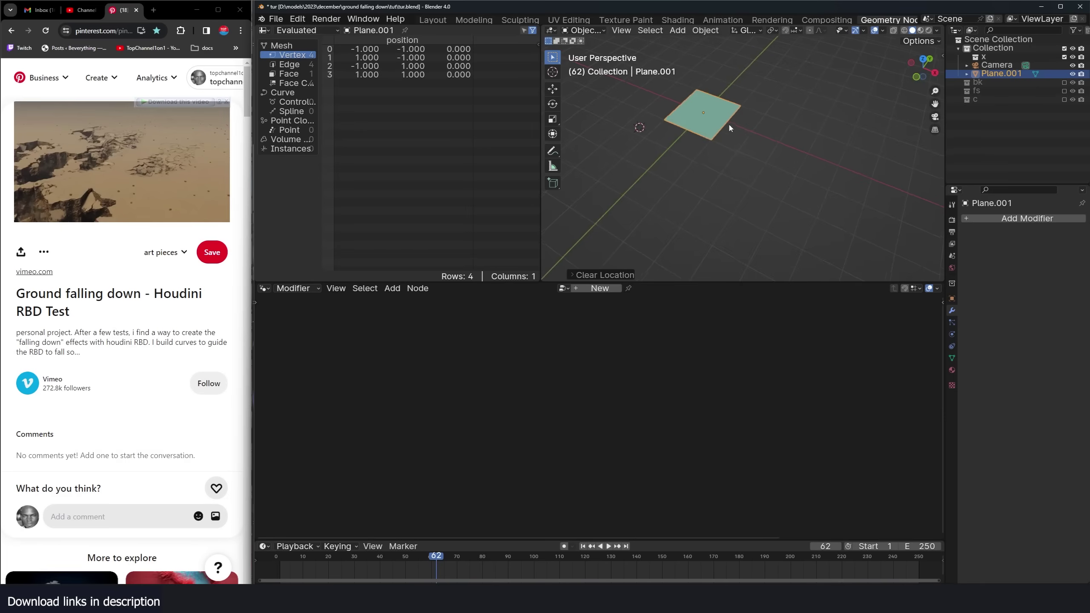
pyautogui.click(600, 289)
# Bring the fs collection into the node tree as Collection Info with Separate Children enabled, and preview it through a Viewer node.
pyautogui.scroll(4, 675, 127)
pyautogui.moveTo(978, 93); pyautogui.dragTo(376, 434)
pyautogui.keyDown('ctrl'); pyautogui.keyDown('shift'); pyautogui.click(378, 447); pyautogui.keyUp('shift'); pyautogui.keyUp('ctrl')
pyautogui.scroll(-4, 754, 145)
pyautogui.moveTo(754, 144); pyautogui.dragTo(761, 91, button='middle')
pyautogui.scroll(5, 425, 428)
pyautogui.moveTo(398, 452); pyautogui.dragTo(585, 425, button='middle')
pyautogui.scroll(5, 584, 425)
pyautogui.click(431, 474)
pyautogui.moveTo(431, 474); pyautogui.dragTo(363, 476, button='middle')
pyautogui.moveTo(472, 424); pyautogui.dragTo(768, 405)
pyautogui.scroll(-5, 769, 405)
pyautogui.moveTo(770, 182); pyautogui.dragTo(772, 210, button='middle')
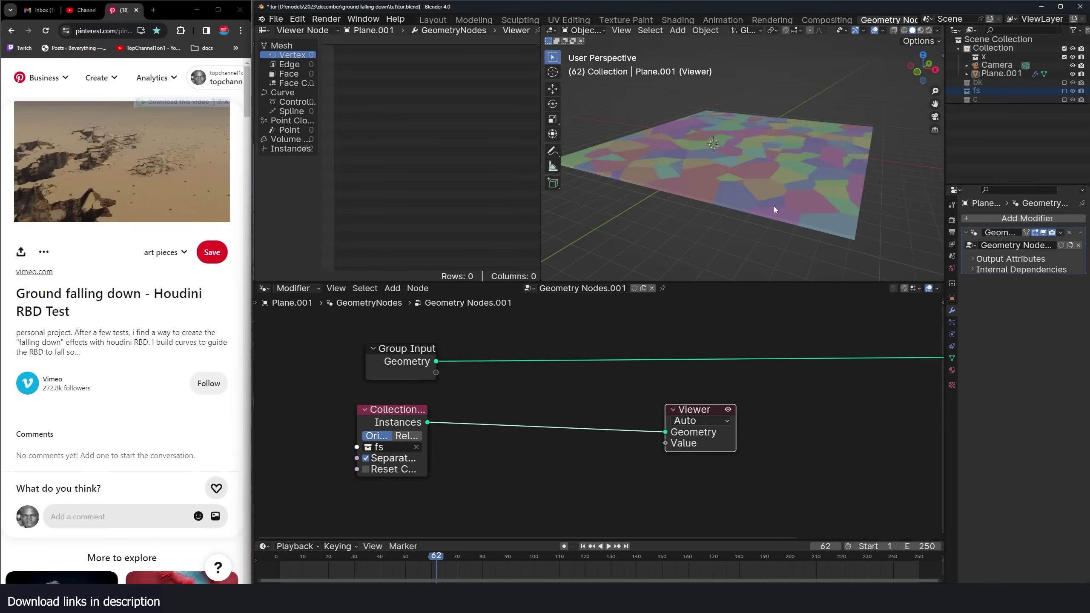
# Insert a Simulation Zone between the fs Collection Info and the Viewer, and spread its two nodes apart.
pyautogui.hotkey('shift', 'a')
pyautogui.write('s')
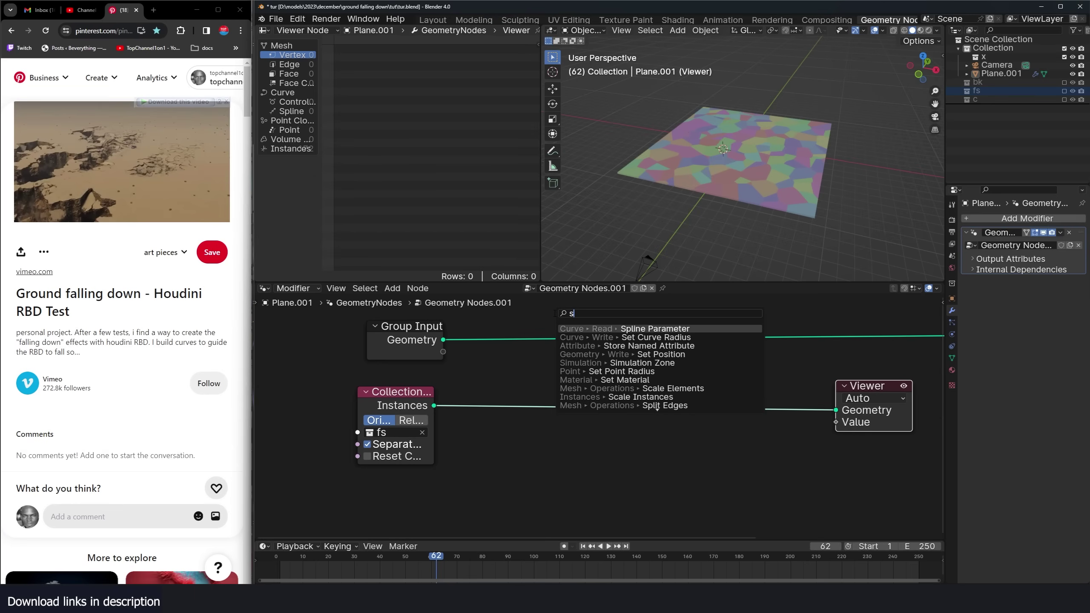
pyautogui.click(642, 363)
pyautogui.click(583, 389)
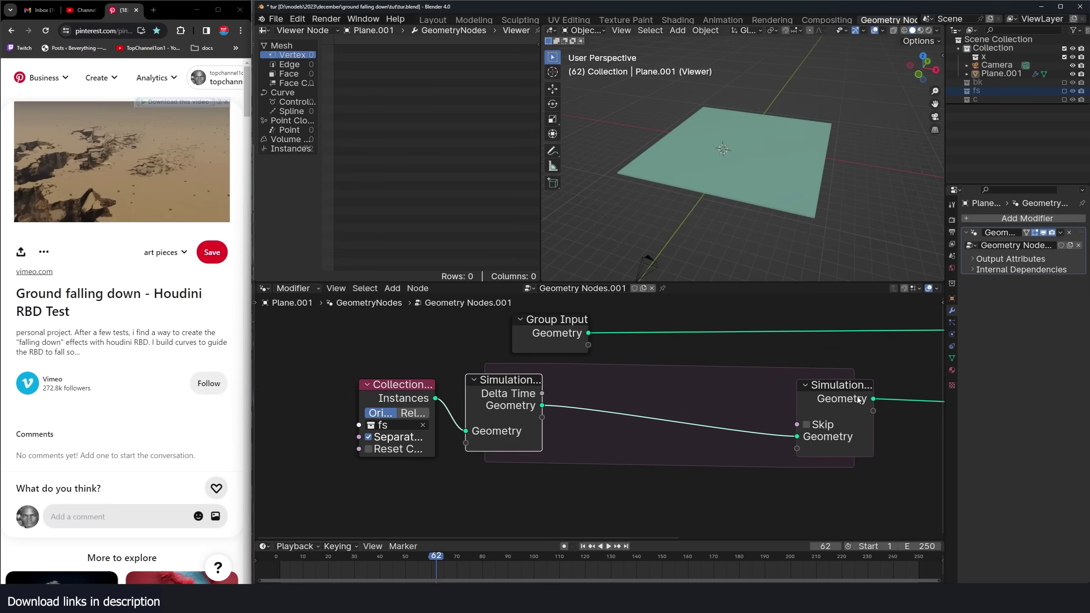
pyautogui.moveTo(865, 400); pyautogui.dragTo(902, 375)
pyautogui.press('Escape')
# Add a Set Position node inside the Simulation Zone with a Z offset of -0.1 m.
pyautogui.hotkey('shift', 'a')
pyautogui.write('set')
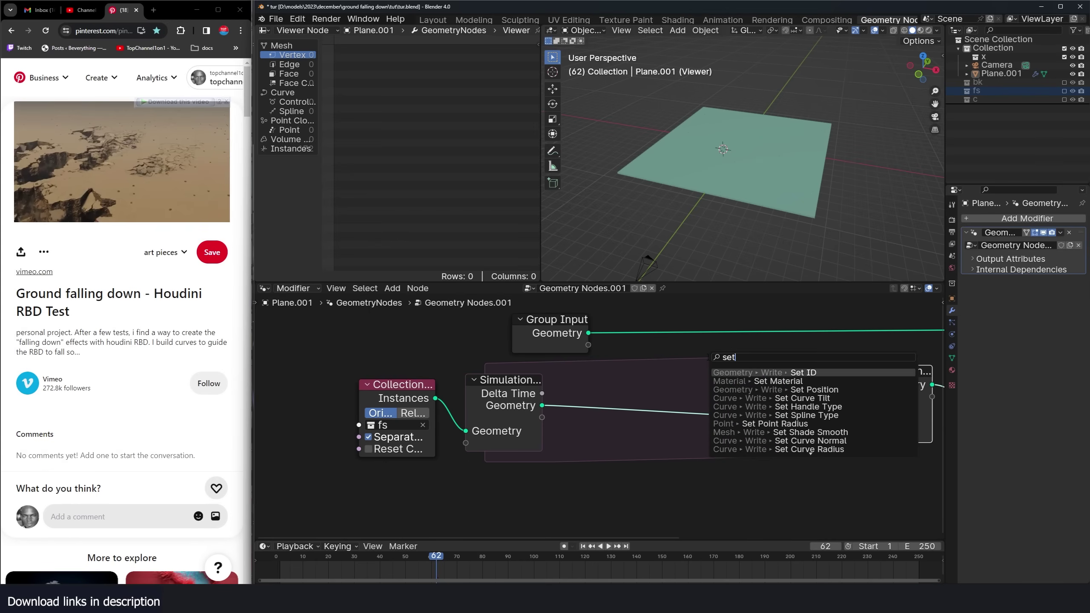
pyautogui.click(814, 389)
pyautogui.click(771, 387)
pyautogui.moveTo(772, 418); pyautogui.dragTo(792, 388, button='middle')
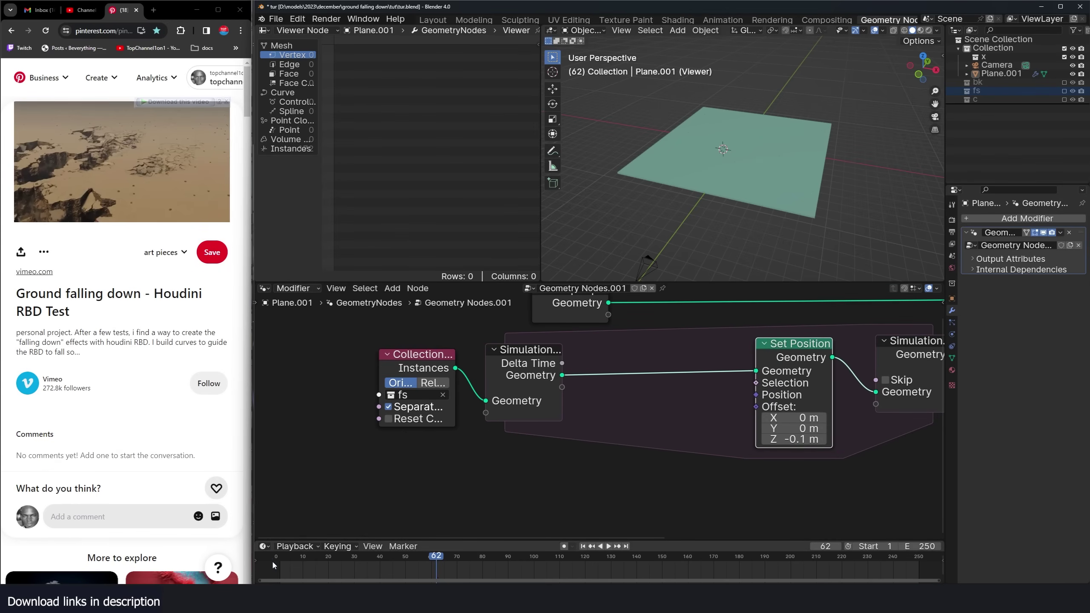
pyautogui.moveTo(744, 188); pyautogui.dragTo(775, 195, button='middle')
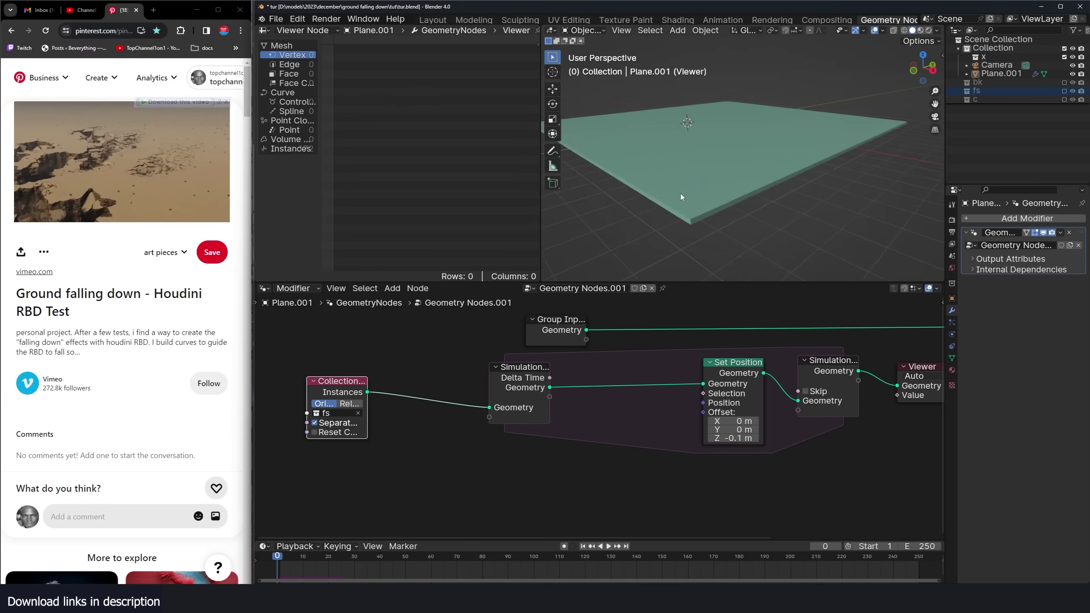
# Insert an Instances to Points node between the fs Collection Info and the simulation input.
pyautogui.moveTo(680, 196); pyautogui.dragTo(705, 234, button='middle')
pyautogui.click(705, 234)
pyautogui.scroll(2, 404, 388)
pyautogui.moveTo(339, 381); pyautogui.dragTo(280, 382)
pyautogui.hotkey('shift', 'a')
pyautogui.click(372, 370)
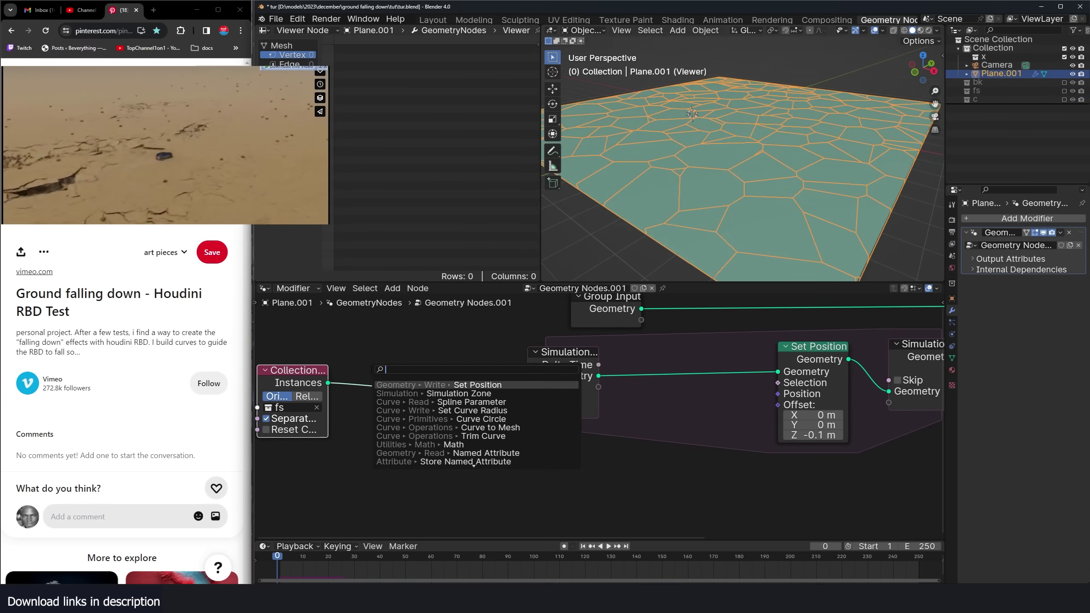
pyautogui.write('to i')
pyautogui.press('Return')
pyautogui.click(414, 372)
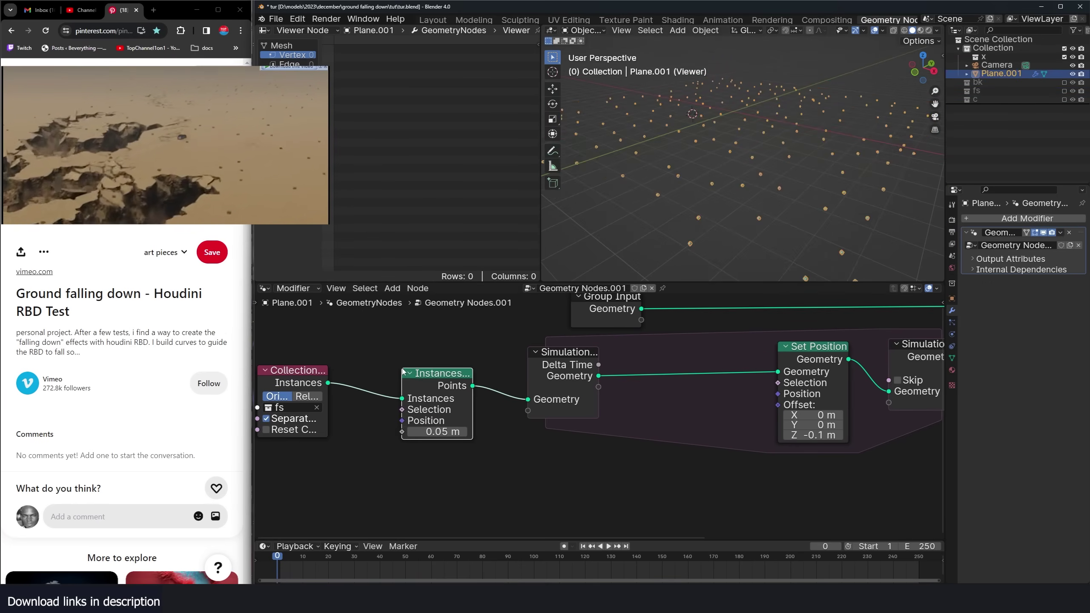
pyautogui.scroll(-1, 748, 164)
pyautogui.moveTo(747, 160); pyautogui.dragTo(687, 176, button='middle')
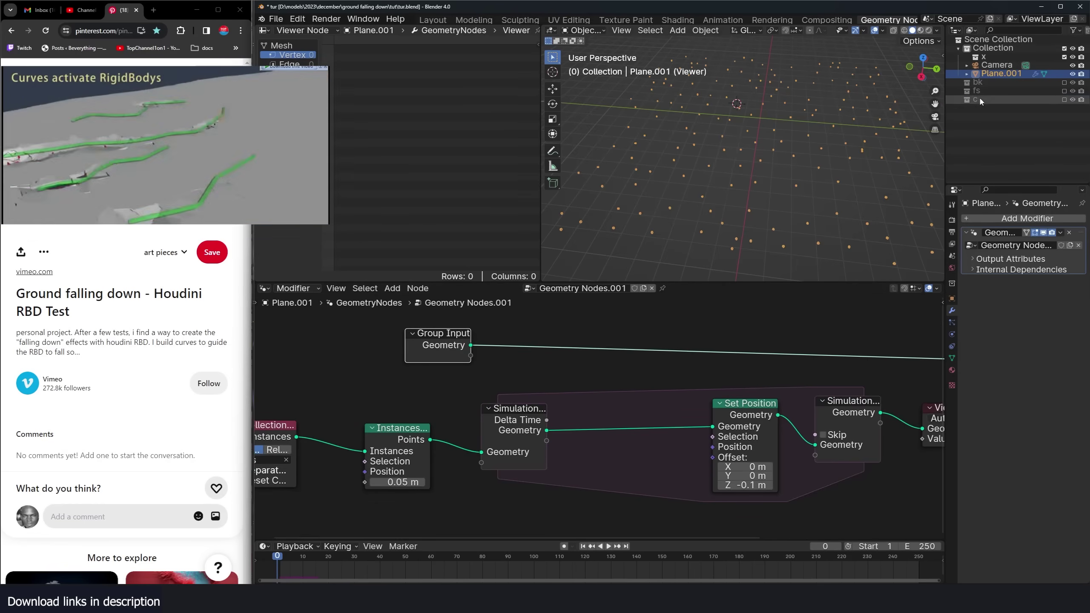
# Bring the c collection into the node tree as Collection Info set to Relative, and preview its curves in the Viewer.
pyautogui.moveTo(980, 100); pyautogui.dragTo(361, 313)
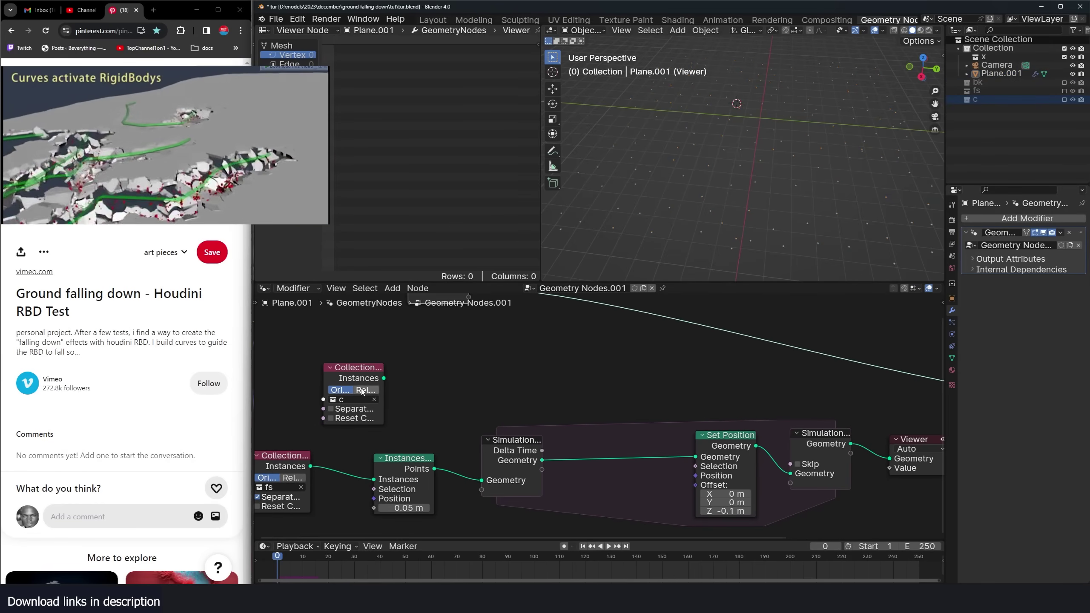
pyautogui.click(365, 390)
pyautogui.moveTo(355, 368); pyautogui.dragTo(389, 344)
pyautogui.scroll(-1, 493, 349)
pyautogui.moveTo(523, 347); pyautogui.dragTo(465, 352, button='middle')
pyautogui.moveTo(828, 120); pyautogui.dragTo(832, 158, button='middle')
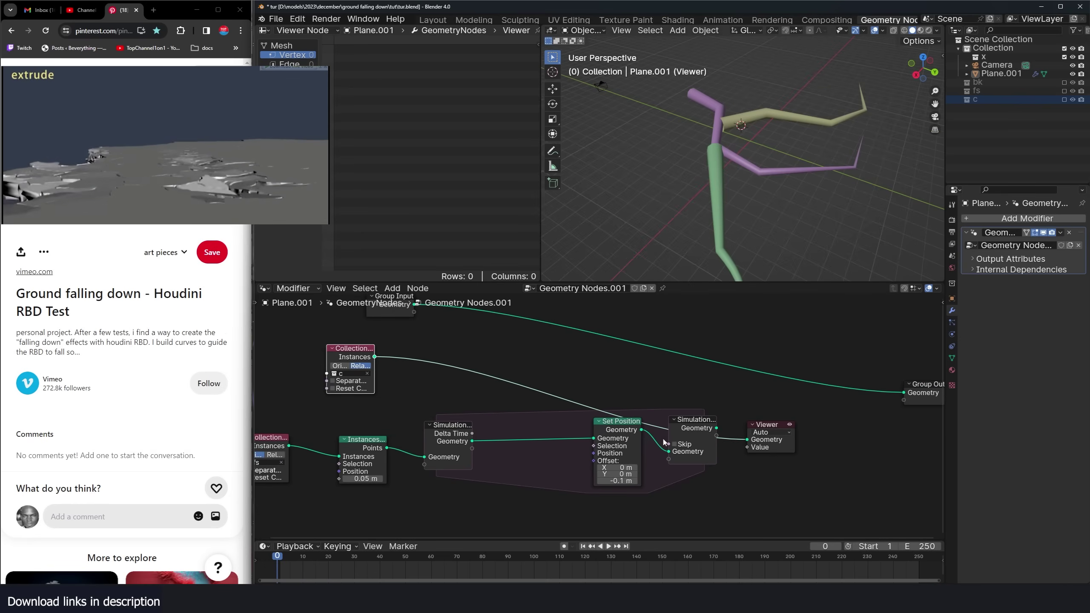
# Add a Geometry Proximity node targeting the c collection's instances, leaving room between the two nodes.
pyautogui.moveTo(508, 358); pyautogui.dragTo(450, 363, button='middle')
pyautogui.scroll(2, 450, 363)
pyautogui.hotkey('shift', 'a')
pyautogui.click(473, 358)
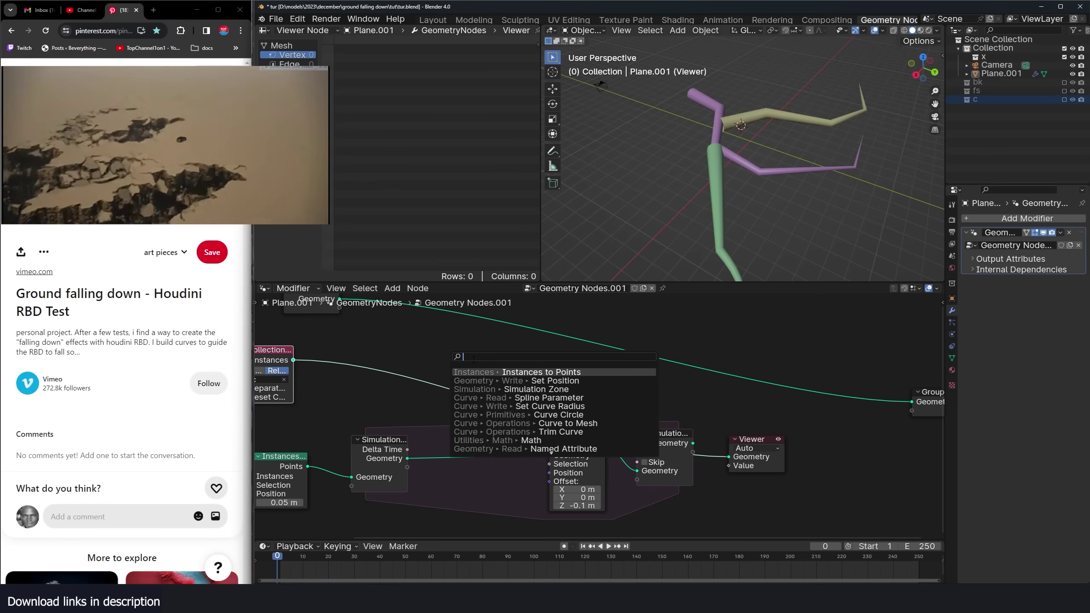
pyautogui.scroll(3, 426, 376)
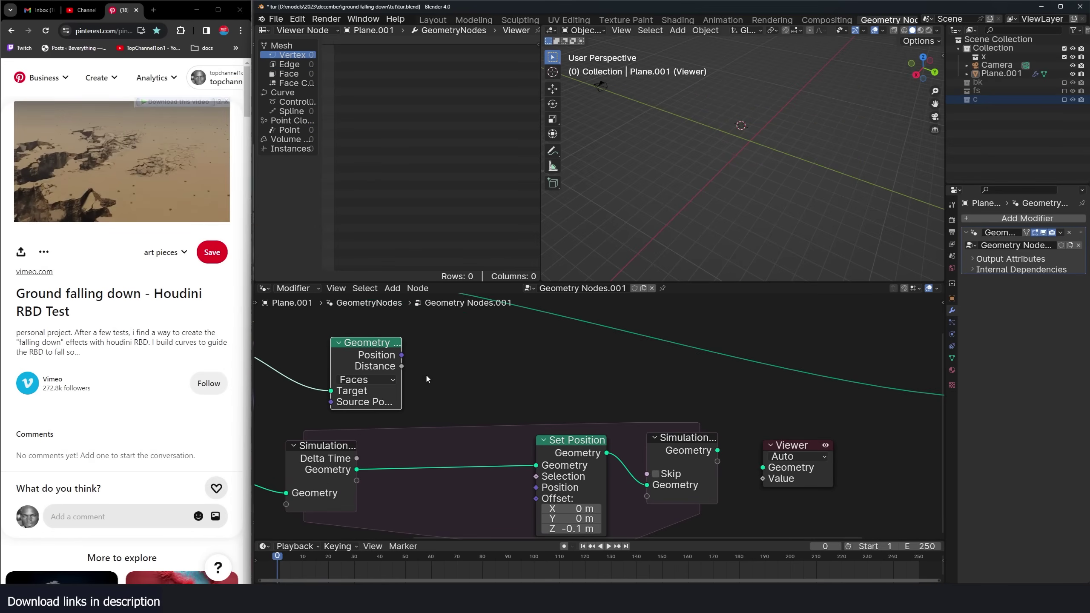
pyautogui.moveTo(379, 363); pyautogui.dragTo(547, 365, button='middle')
pyautogui.hotkey('shift', 'a')
pyautogui.moveTo(507, 356); pyautogui.dragTo(557, 349)
# Insert a Realize Instances node between the c Collection Info and Geometry Proximity.
pyautogui.hotkey('shift', 'a')
pyautogui.write('realize')
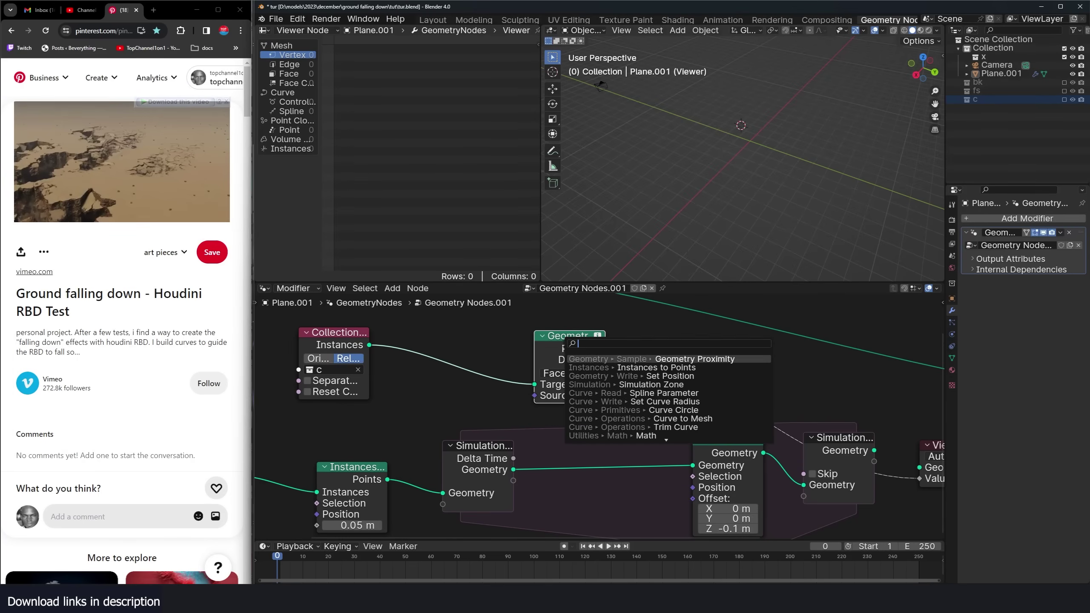
pyautogui.press('Return')
pyautogui.click(452, 344)
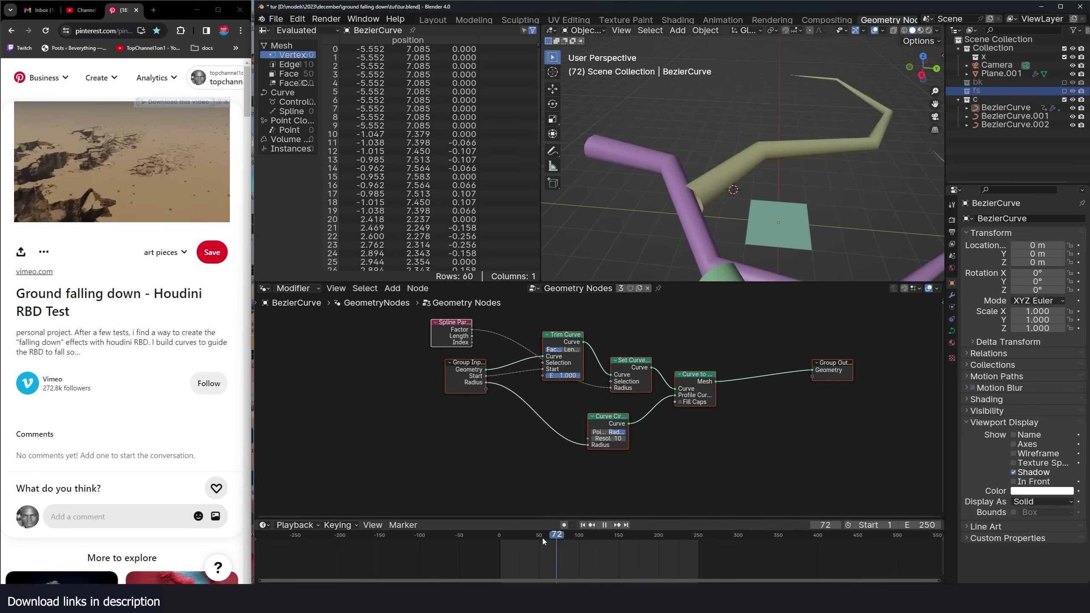
# Scrub the curve animation, then select all three curves and move their keyframes about 99 frames earlier.
pyautogui.moveTo(542, 542); pyautogui.dragTo(564, 541)
pyautogui.scroll(-3, 808, 101)
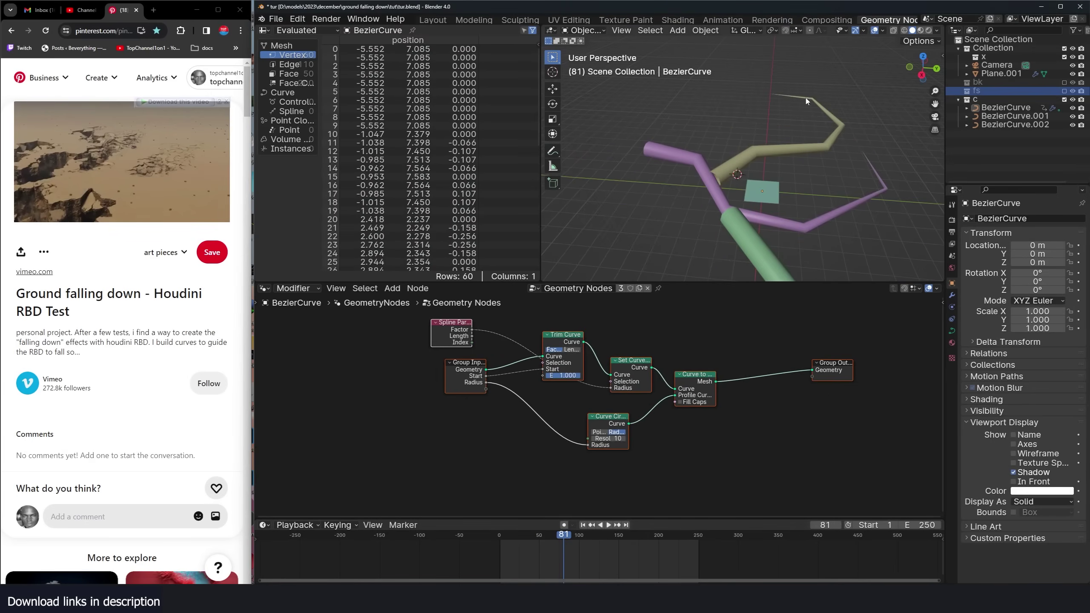
pyautogui.keyDown('shift'); pyautogui.moveTo(765, 222); pyautogui.dragTo(719, 198, button='middle'); pyautogui.keyUp('shift')
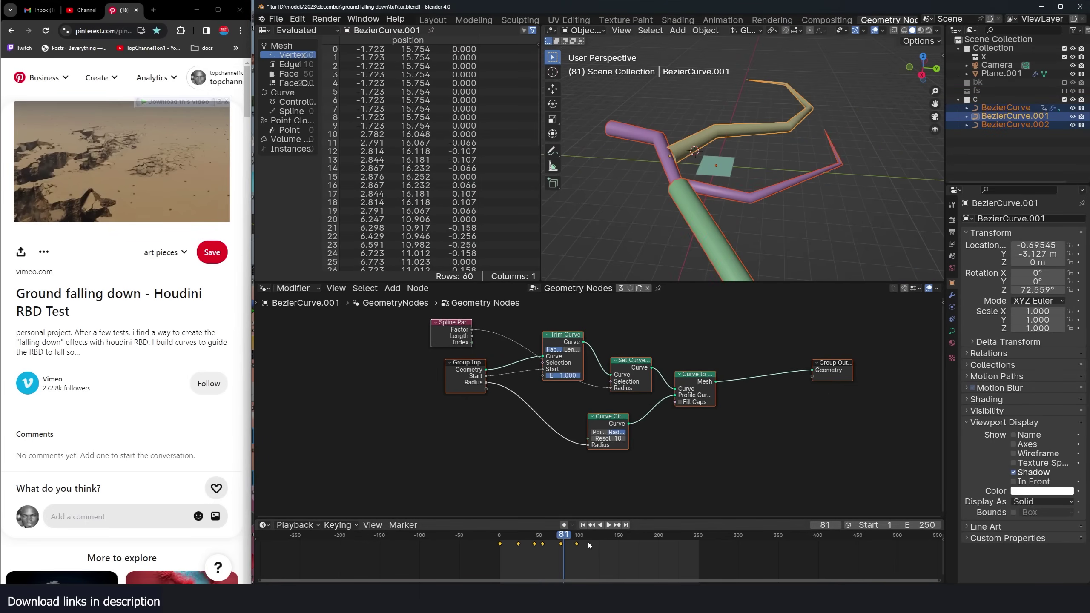
pyautogui.press('g')
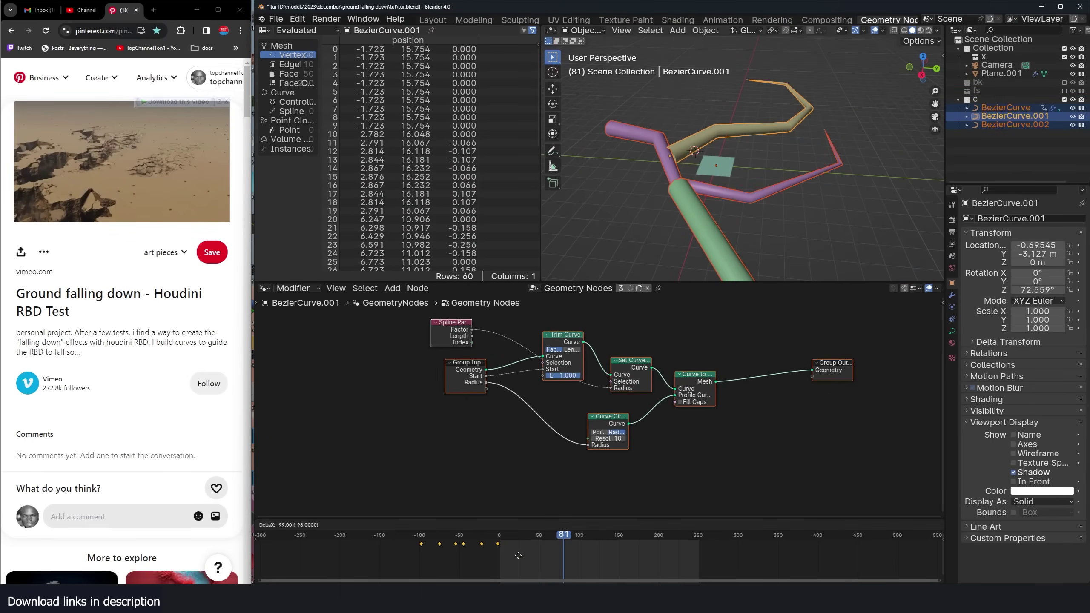
pyautogui.click(518, 556)
pyautogui.press('Escape')
# Set the viewport display of all three curves to Wire.
pyautogui.moveTo(807, 197); pyautogui.dragTo(940, 136, button='middle')
pyautogui.click(1032, 501)
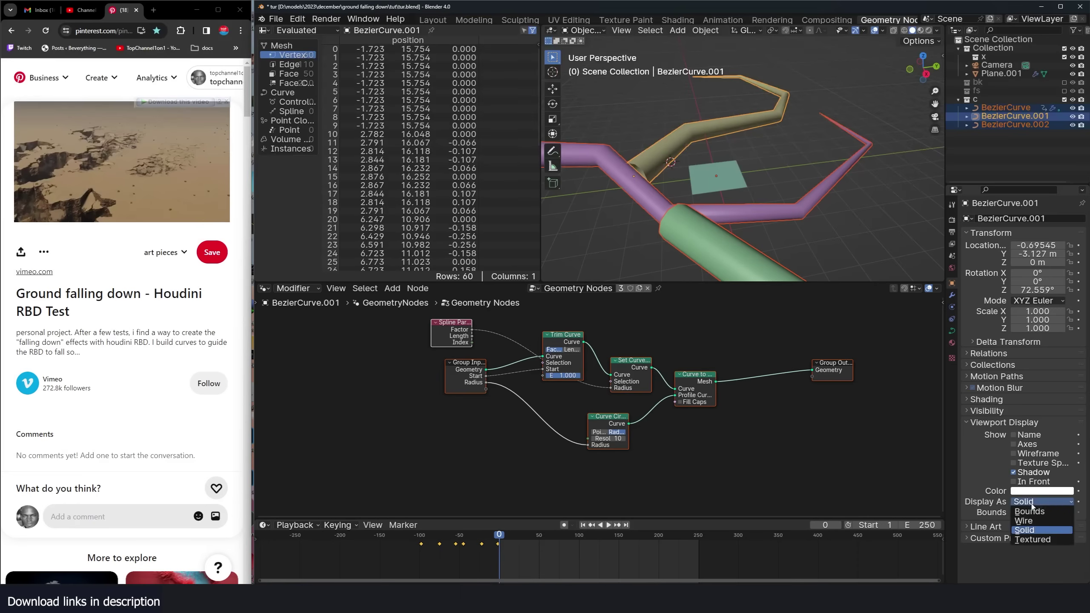
pyautogui.click(1031, 522)
pyautogui.click(770, 170)
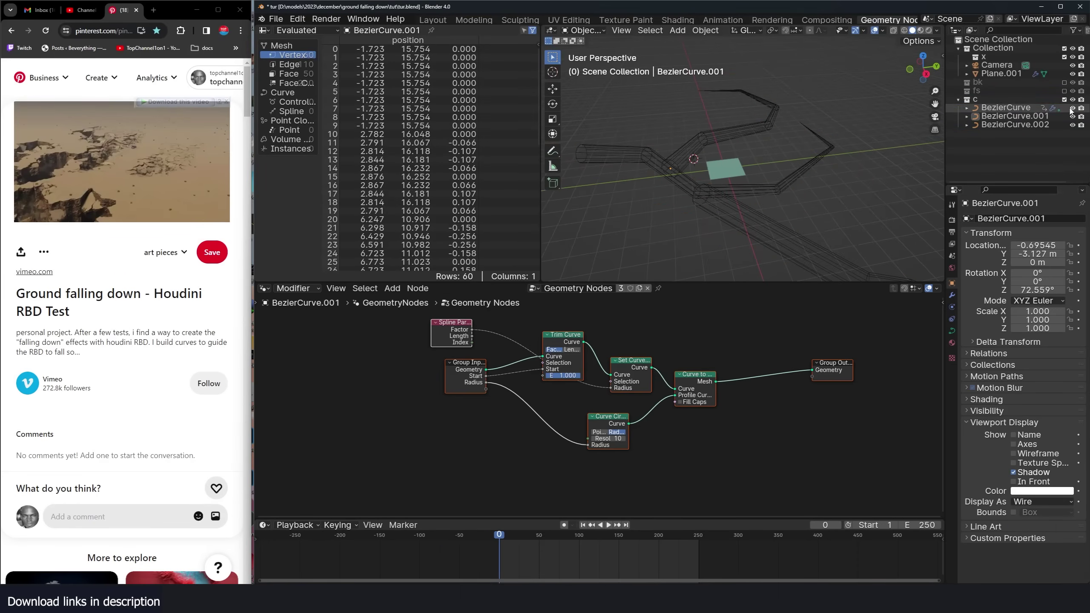
# Collapse the c collection, select the plane, and play its simulated points against the wireframe curves.
pyautogui.click(967, 100)
pyautogui.click(959, 99)
pyautogui.click(735, 166)
pyautogui.scroll(-2, 721, 417)
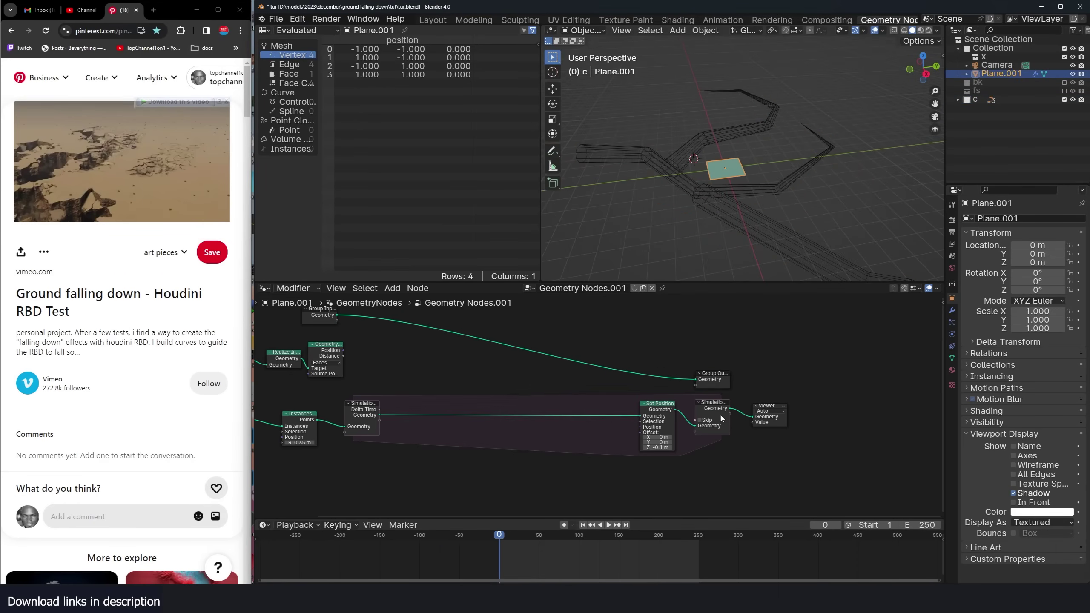
pyautogui.click(753, 413)
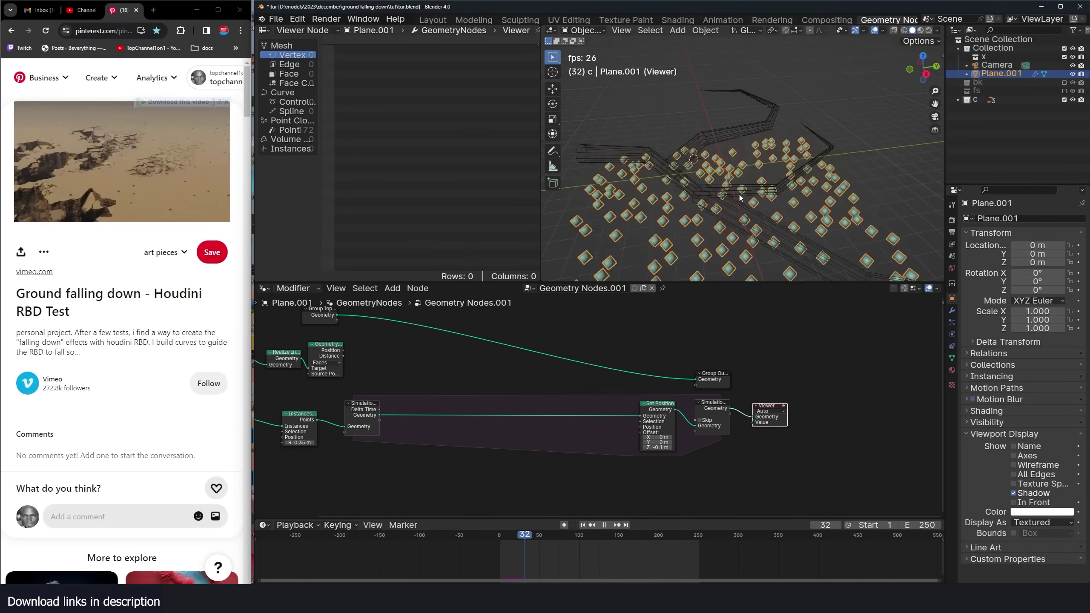
# Preview the Realize Instances and Geometry Proximity outputs in the Viewer.
pyautogui.moveTo(552, 388); pyautogui.dragTo(580, 385, button='middle')
pyautogui.scroll(2, 386, 344)
pyautogui.keyDown('ctrl'); pyautogui.keyDown('shift'); pyautogui.click(385, 341); pyautogui.keyUp('shift'); pyautogui.keyUp('ctrl')
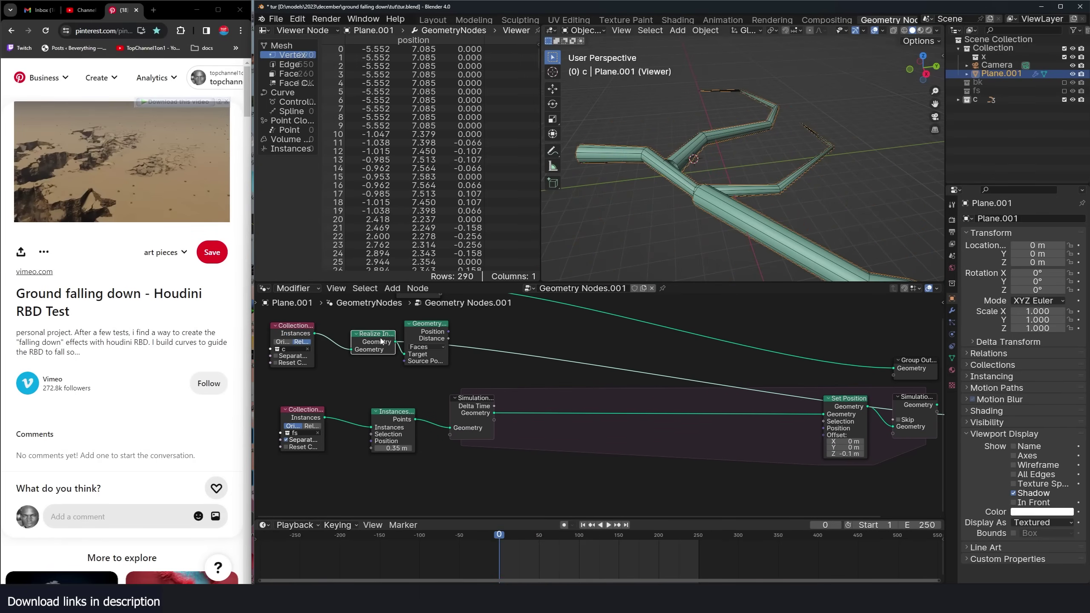
pyautogui.keyDown('ctrl'); pyautogui.keyDown('shift'); pyautogui.click(442, 341); pyautogui.keyUp('shift'); pyautogui.keyUp('ctrl')
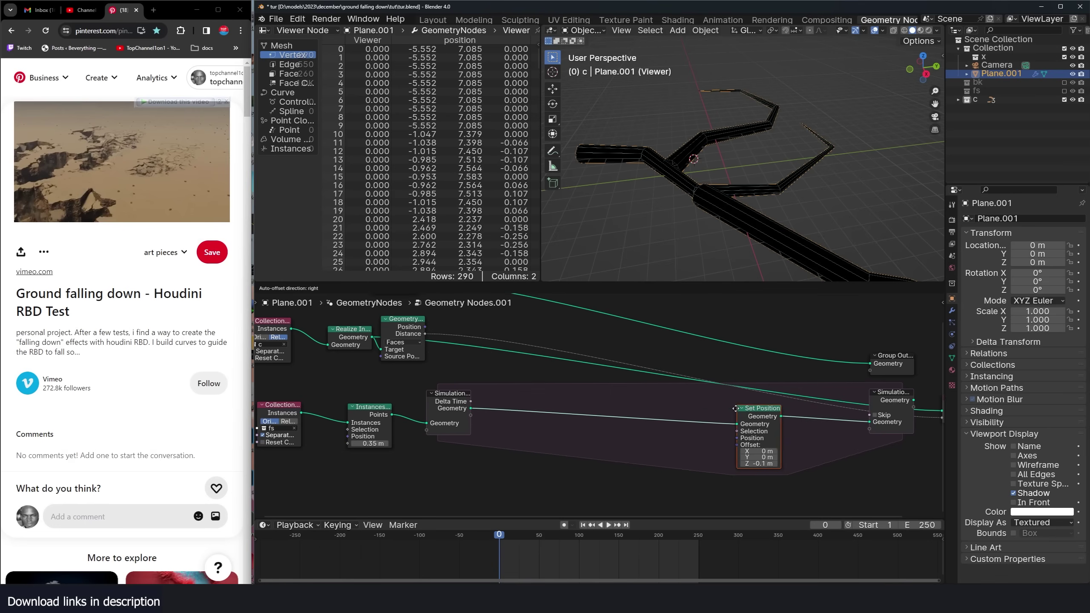
# Drive Set Position's Offset with a Combine XYZ node that takes the Geometry Proximity Distance as Z.
pyautogui.hotkey('shift', 'a')
pyautogui.click(621, 392)
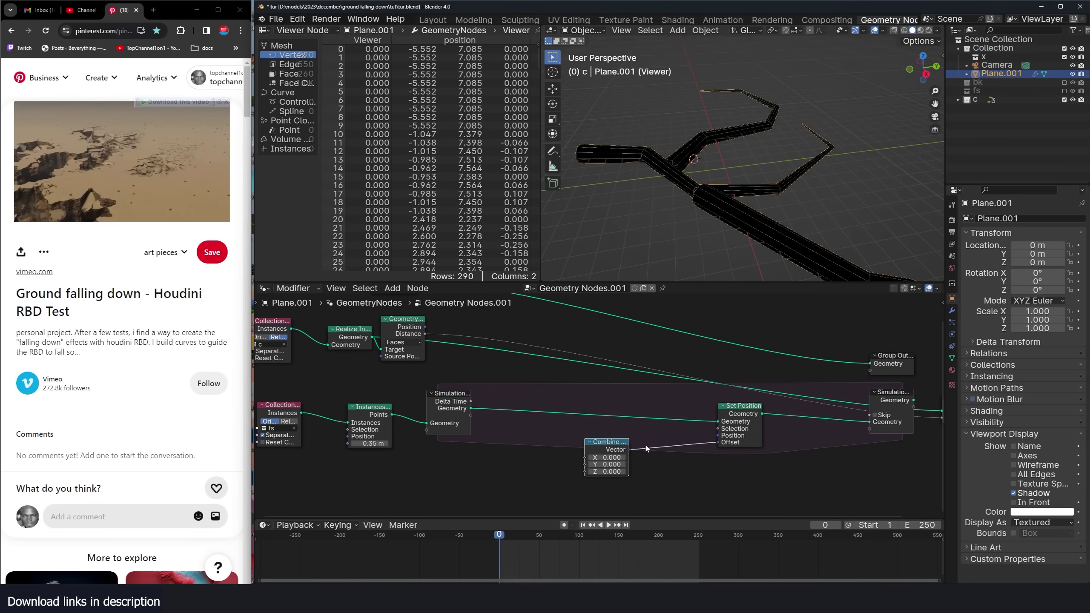
pyautogui.moveTo(606, 444); pyautogui.dragTo(651, 445)
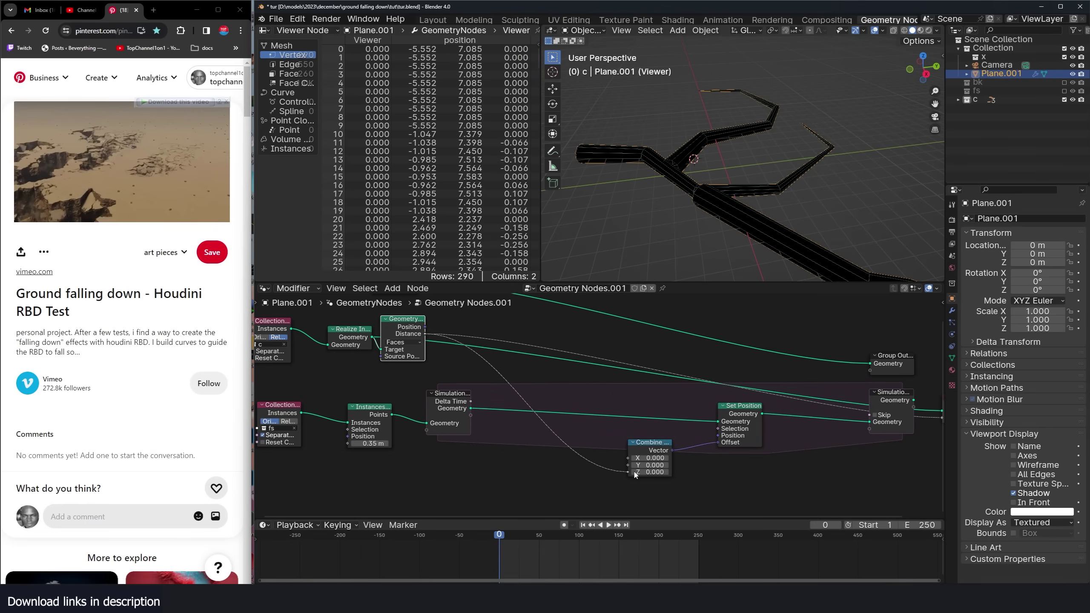
# Preview the simulation output in the Viewer and play the animation to examine how the points move around the curves.
pyautogui.keyDown('ctrl'); pyautogui.keyDown('shift'); pyautogui.click(885, 413); pyautogui.keyUp('shift'); pyautogui.keyUp('ctrl')
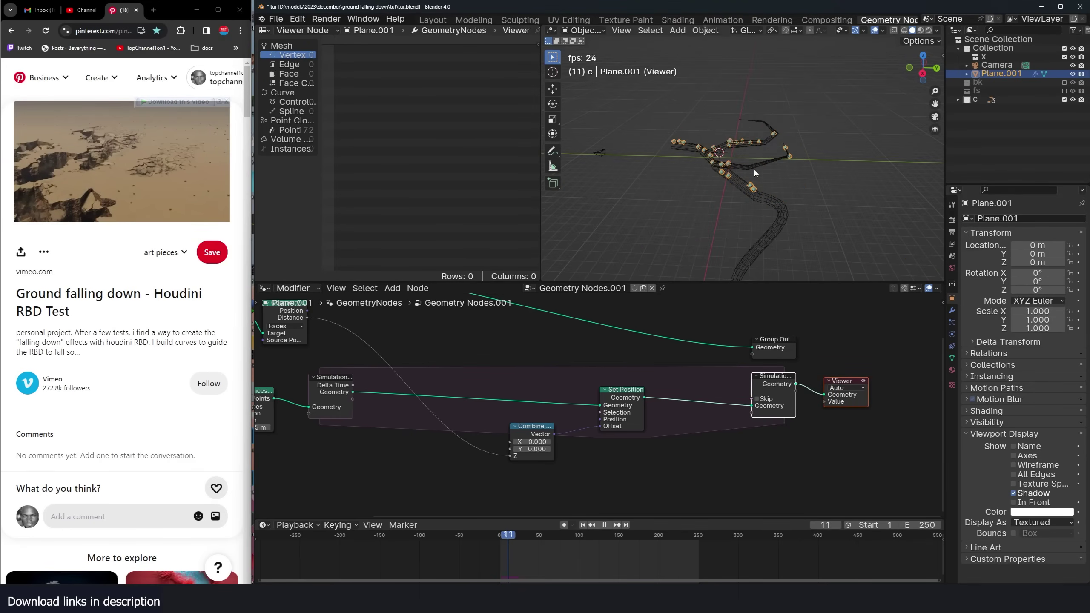
pyautogui.moveTo(755, 172); pyautogui.dragTo(786, 195, button='middle')
pyautogui.press('space')
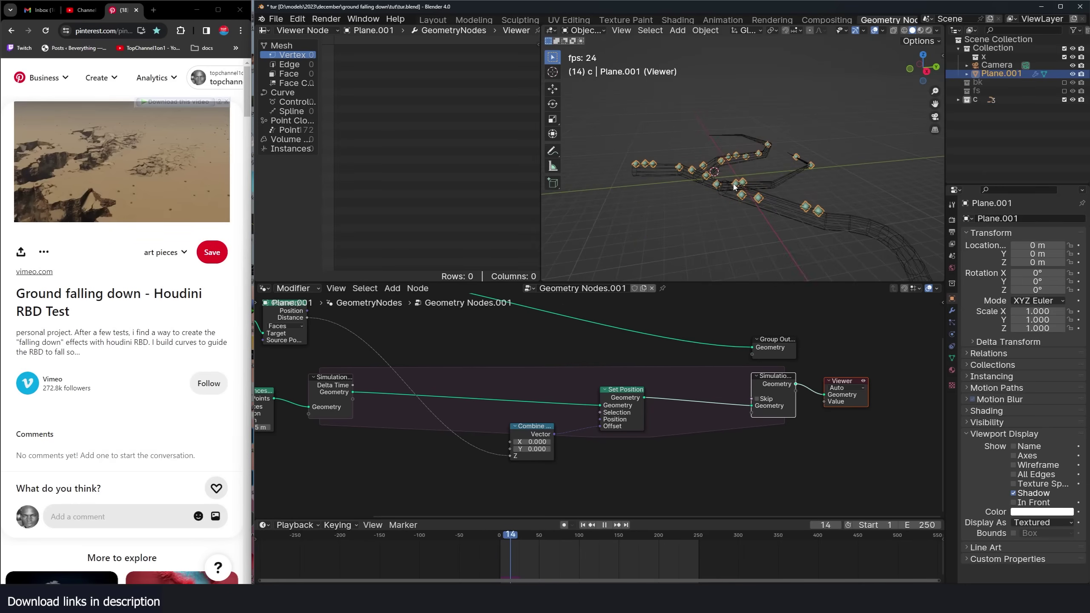
# Insert a Map Range between Geometry Proximity's Distance and Combine XYZ's Z, with From Max 4.9, To Min 1 and To Max 0.
pyautogui.hotkey('shift', 'Left')
pyautogui.press('Escape')
pyautogui.scroll(2, 426, 343)
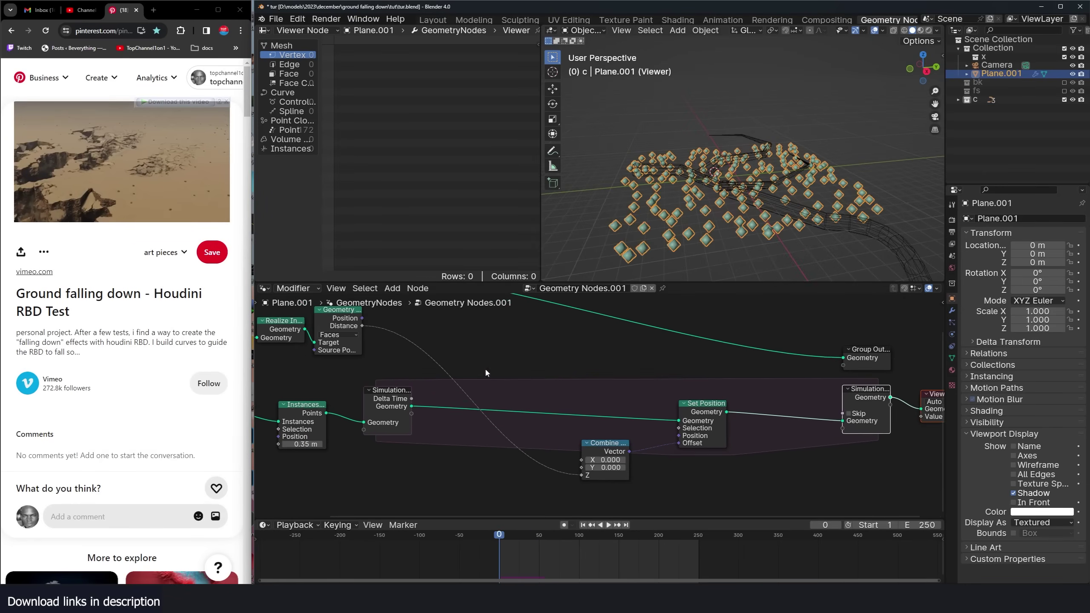
pyautogui.moveTo(443, 337); pyautogui.dragTo(466, 348, button='middle')
pyautogui.hotkey('shift', 'a')
pyautogui.write('ma')
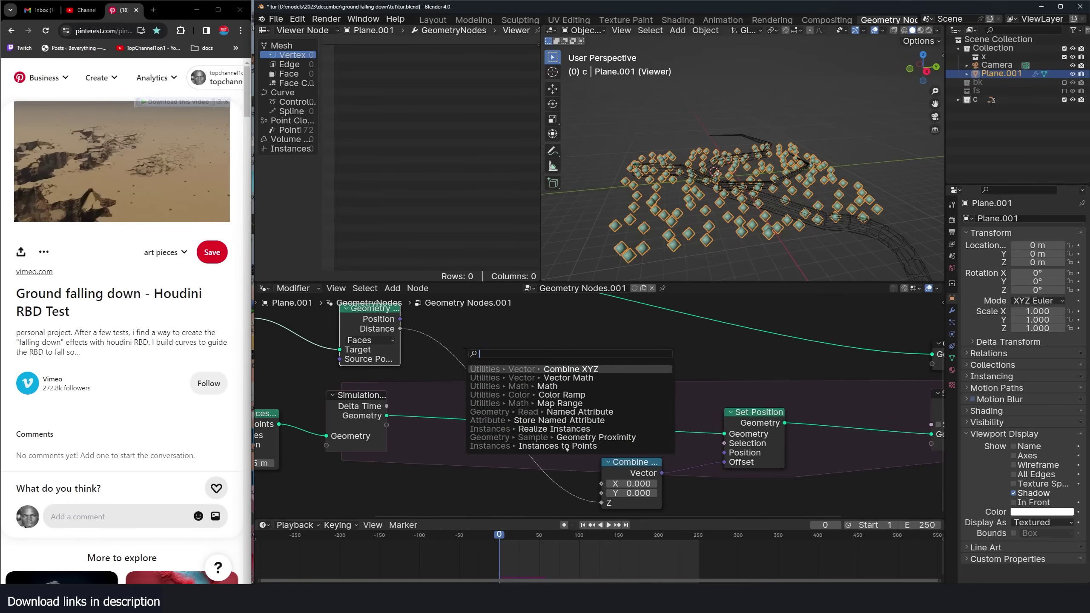
pyautogui.click(514, 387)
pyautogui.click(514, 387)
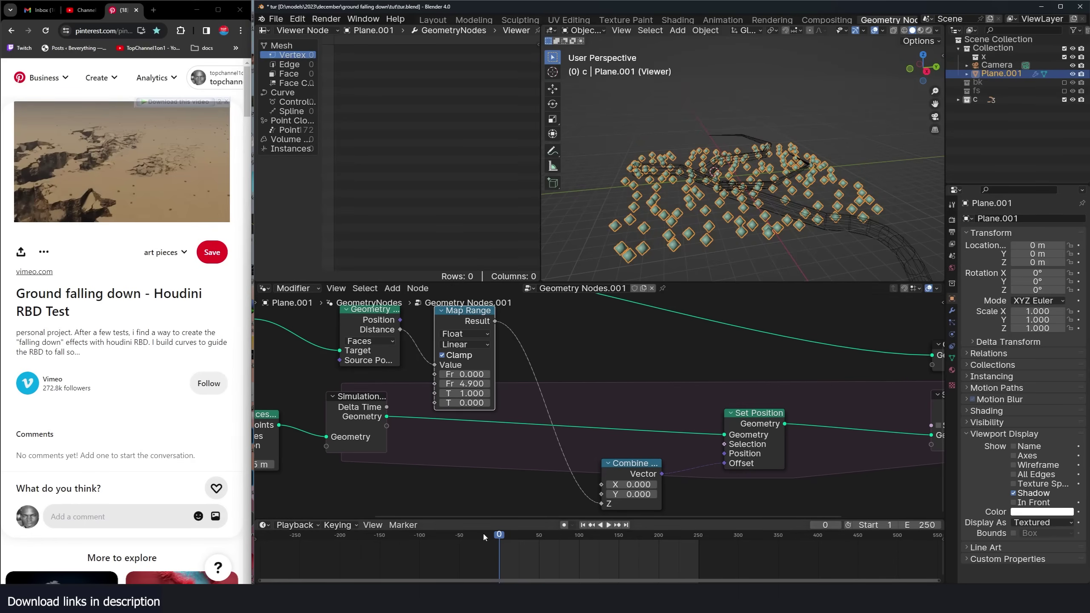
# Play the animation to check the remapped point movement, and play the reference video for comparison.
pyautogui.moveTo(639, 220); pyautogui.dragTo(672, 221, button='middle')
pyautogui.press('space')
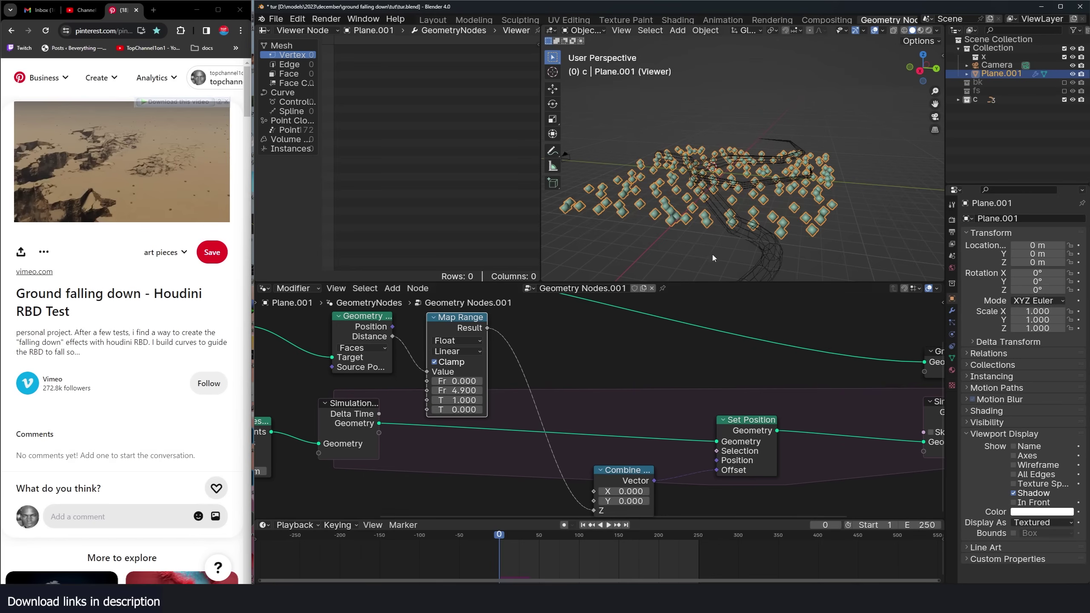
pyautogui.press('space')
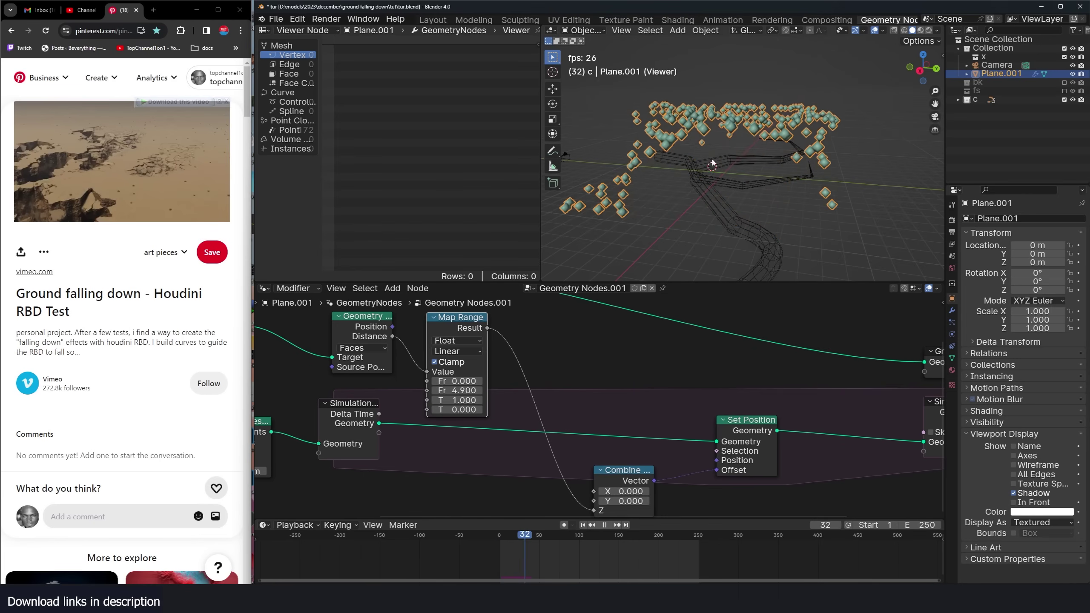
pyautogui.press('Escape')
pyautogui.moveTo(699, 407); pyautogui.dragTo(672, 383, button='middle')
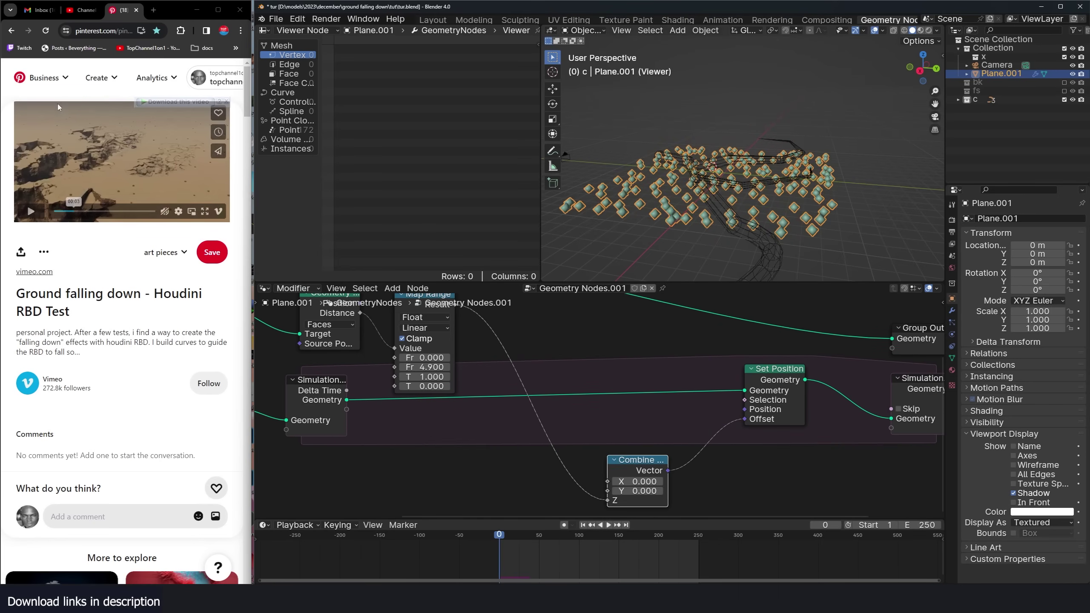
pyautogui.click(31, 211)
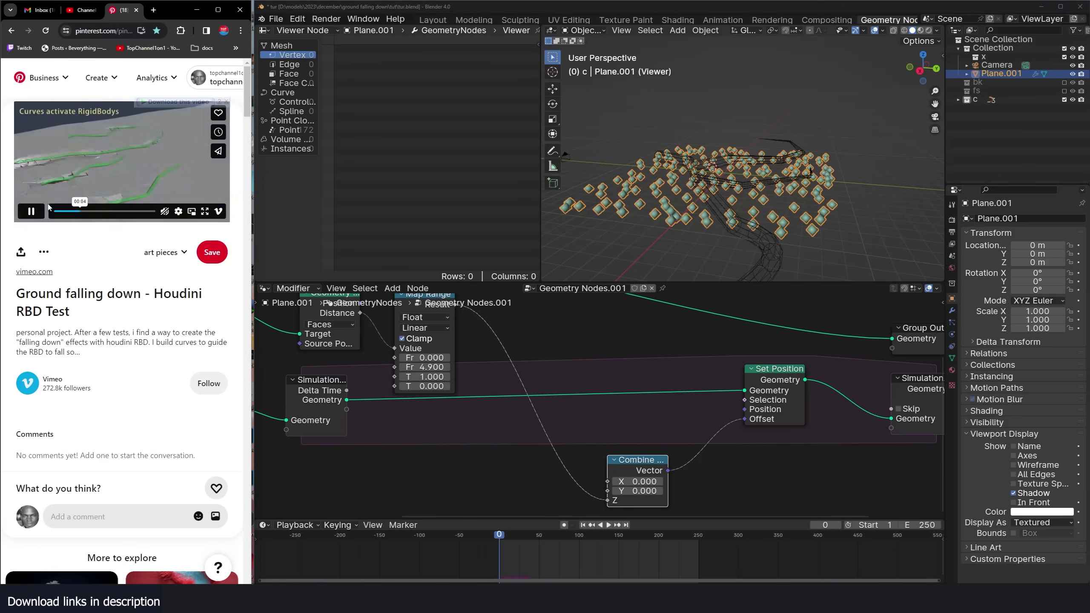
# Insert a Store Named Attribute node named mov before Set Position inside the simulation zone.
pyautogui.moveTo(551, 391); pyautogui.dragTo(554, 367, button='middle')
pyautogui.hotkey('shift', 'a')
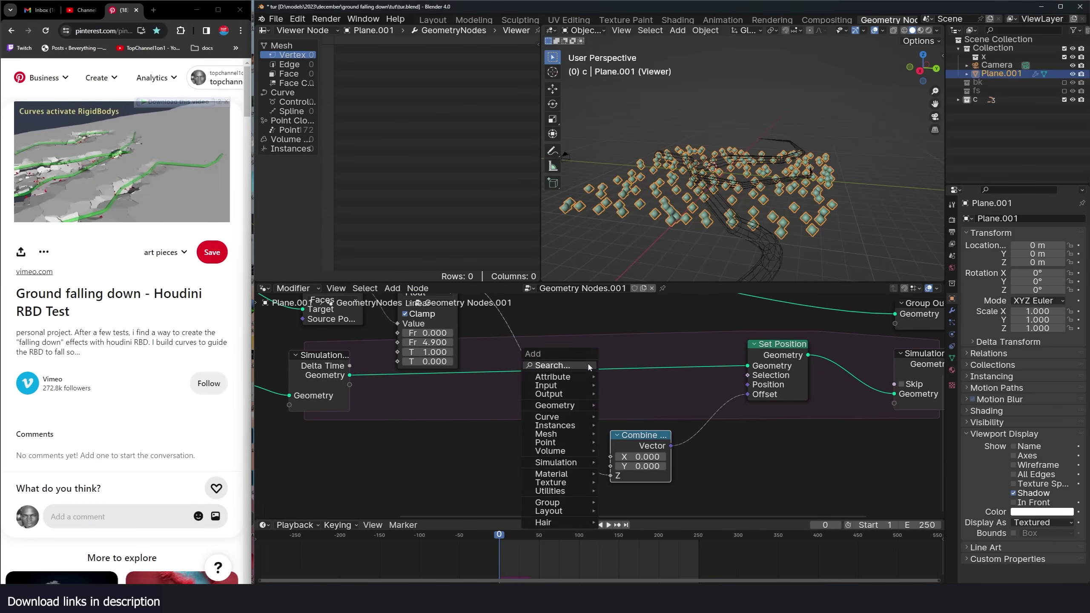
pyautogui.write('s')
pyautogui.press('Return')
pyautogui.click(619, 407)
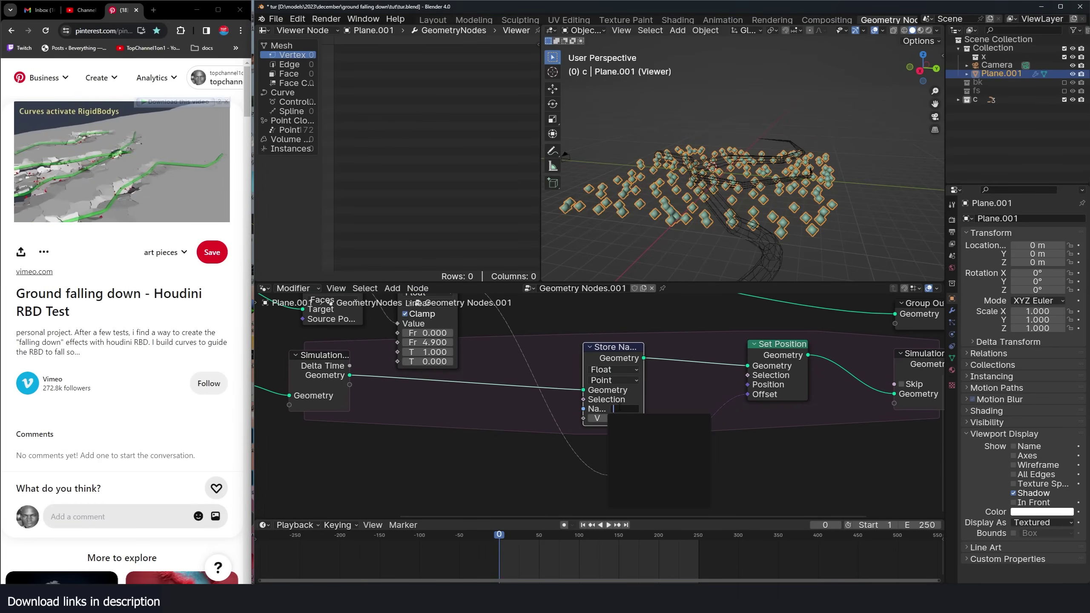
pyautogui.write('mov')
pyautogui.press('Return')
# Add a Named Attribute node reading mov and connect its Attribute to Combine XYZ's Z.
pyautogui.moveTo(514, 416); pyautogui.dragTo(535, 411, button='middle')
pyautogui.scroll(-2, 535, 411)
pyautogui.hotkey('shift', 'a')
pyautogui.click(515, 408)
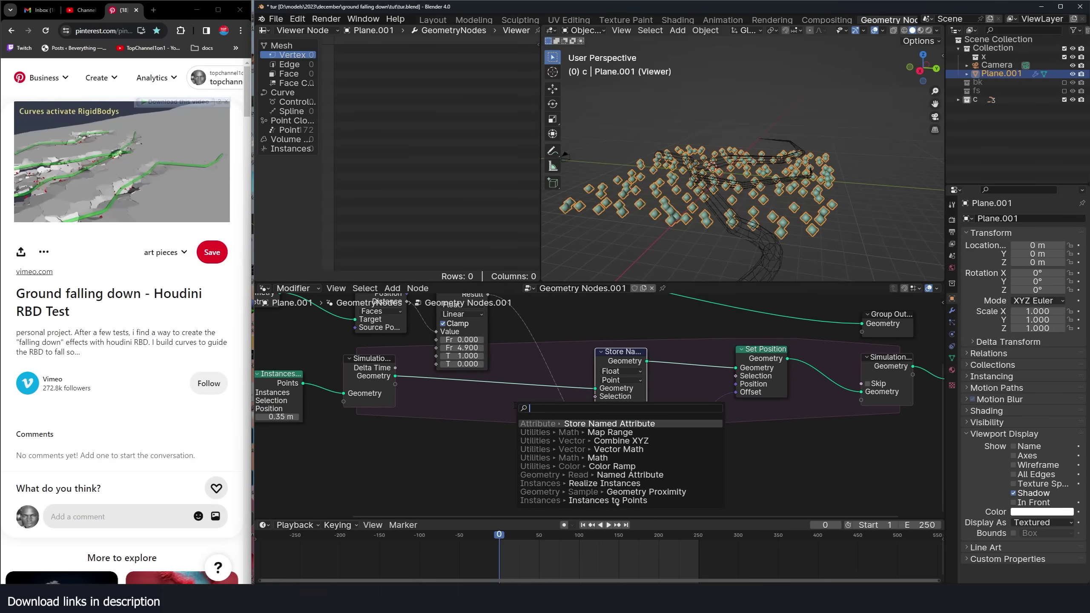
pyautogui.write('na')
pyautogui.press('Return')
pyautogui.click(482, 430)
pyautogui.scroll(6, 485, 433)
pyautogui.moveTo(481, 439); pyautogui.dragTo(458, 382, button='middle')
pyautogui.click(416, 450)
pyautogui.write('mov')
pyautogui.press('Return')
pyautogui.moveTo(640, 390); pyautogui.dragTo(679, 393)
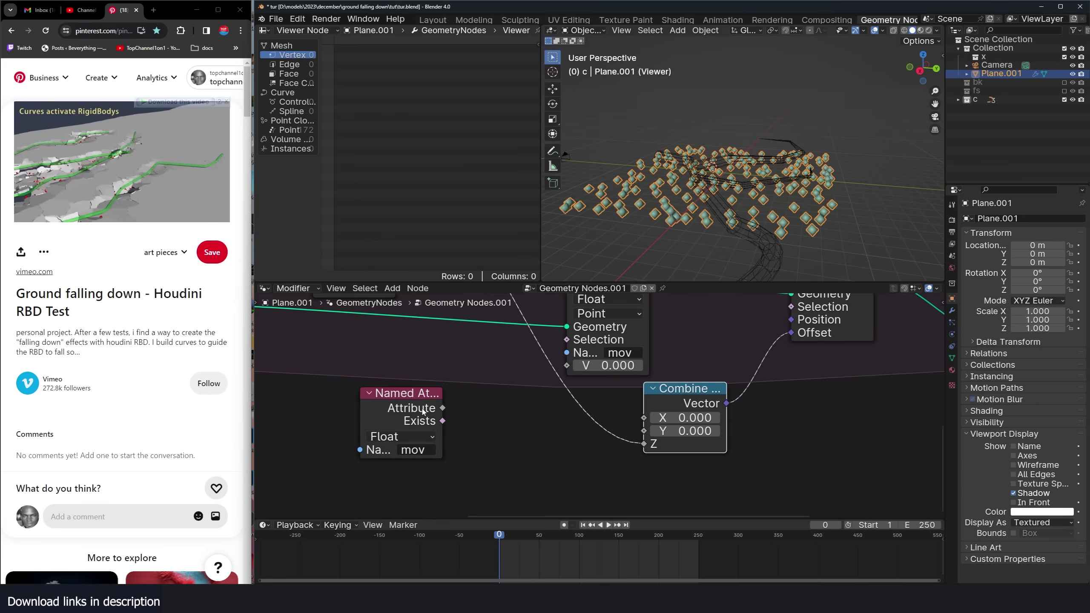
pyautogui.moveTo(443, 408); pyautogui.dragTo(643, 445)
# Add the Map Range result to the mov attribute with a Math node, feeding the sum into Store Named Attribute's Value and Combine XYZ's Z.
pyautogui.moveTo(569, 402); pyautogui.dragTo(603, 419, button='middle')
pyautogui.scroll(-9, 601, 416)
pyautogui.scroll(4, 562, 380)
pyautogui.moveTo(573, 376); pyautogui.dragTo(523, 414, button='middle')
pyautogui.moveTo(436, 372); pyautogui.dragTo(454, 350, button='middle')
pyautogui.hotkey('shift', 'a')
pyautogui.click(491, 391)
pyautogui.click(545, 446)
pyautogui.click(529, 416)
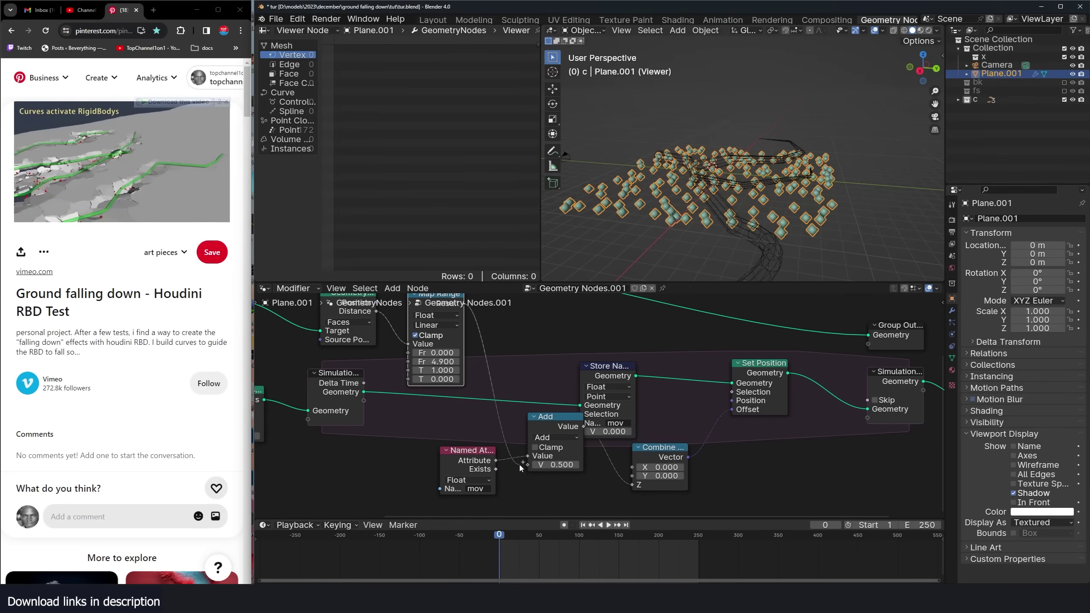
pyautogui.moveTo(473, 456); pyautogui.dragTo(437, 475)
pyautogui.moveTo(584, 428); pyautogui.dragTo(543, 435)
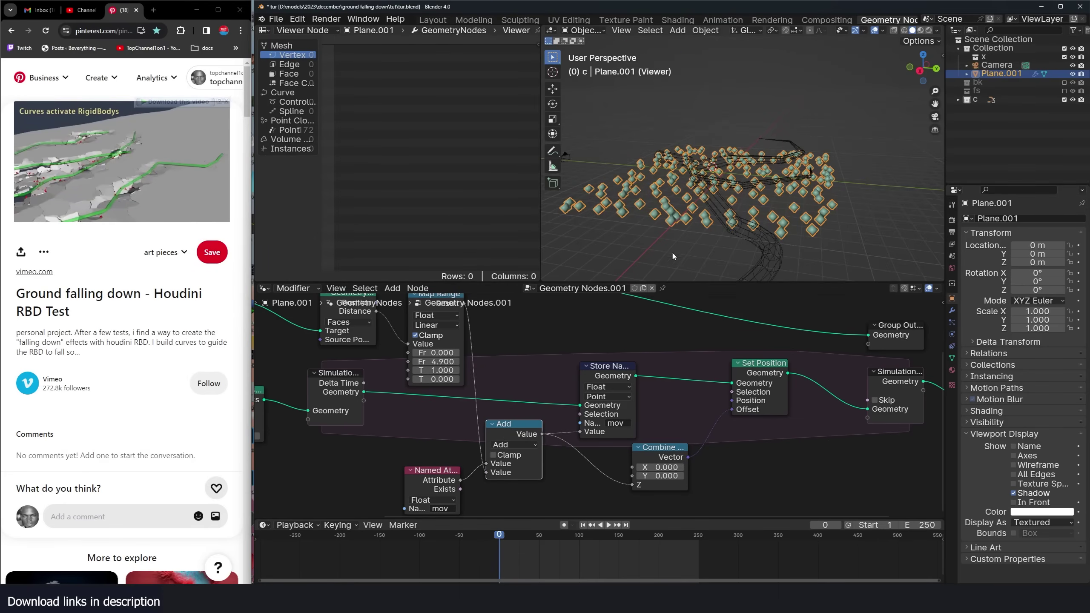
# Play the animation to examine how the points move with the accumulated mov value.
pyautogui.press('space')
pyautogui.keyDown('shift'); pyautogui.moveTo(711, 205); pyautogui.dragTo(697, 240, button='middle'); pyautogui.keyUp('shift')
pyautogui.scroll(2, 696, 240)
pyautogui.press('Escape')
pyautogui.press('space')
pyautogui.press('Escape')
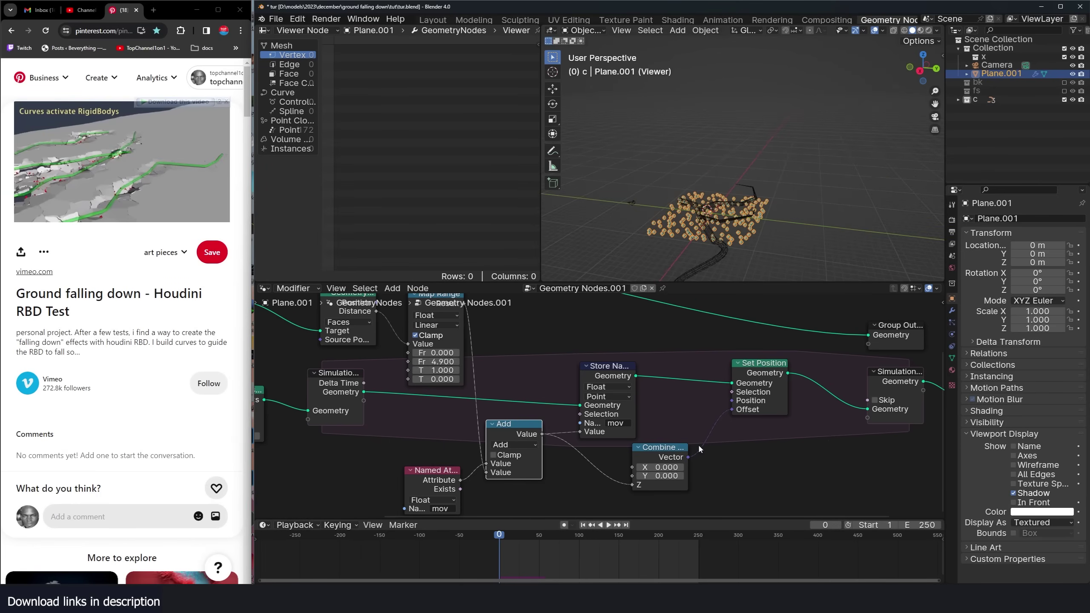
# Insert a Multiply node with factor -1 between Add and Combine XYZ's Z, and play the simulation.
pyautogui.moveTo(665, 477); pyautogui.dragTo(691, 437, button='middle')
pyautogui.moveTo(680, 418); pyautogui.dragTo(707, 426)
pyautogui.click(541, 394)
pyautogui.hotkey('shift', 'd')
pyautogui.click(633, 428)
pyautogui.click(641, 442)
pyautogui.click(631, 468)
pyautogui.click(631, 466)
pyautogui.write('-')
pyautogui.press('space')
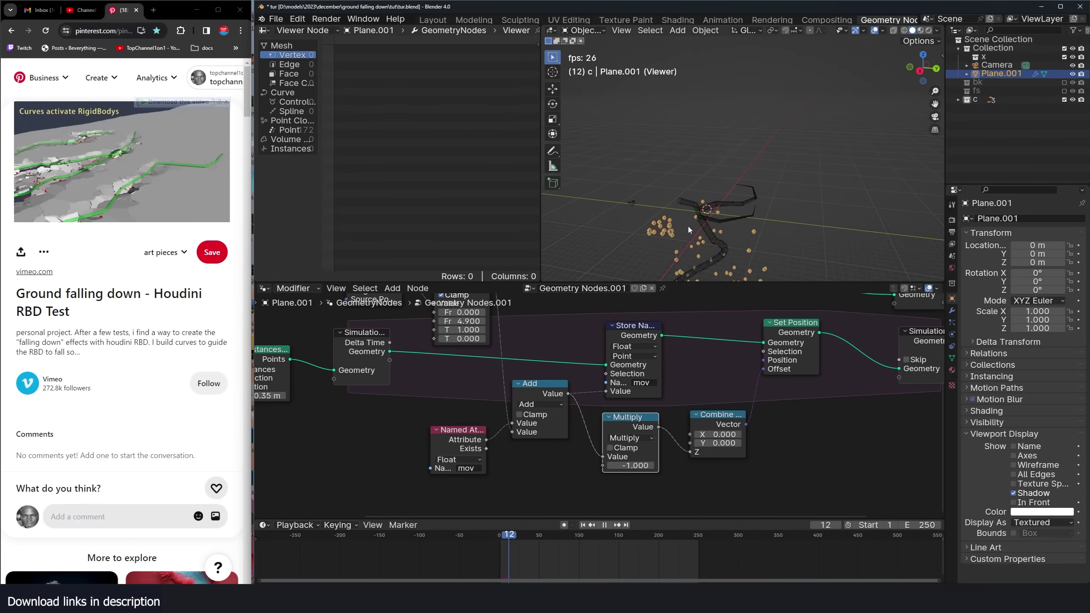
pyautogui.press('Escape')
# Set Map Range's From Max to 1.86 and play the animation to check the falling points.
pyautogui.moveTo(694, 214); pyautogui.dragTo(725, 154, button='middle')
pyautogui.moveTo(440, 321); pyautogui.dragTo(456, 351, button='middle')
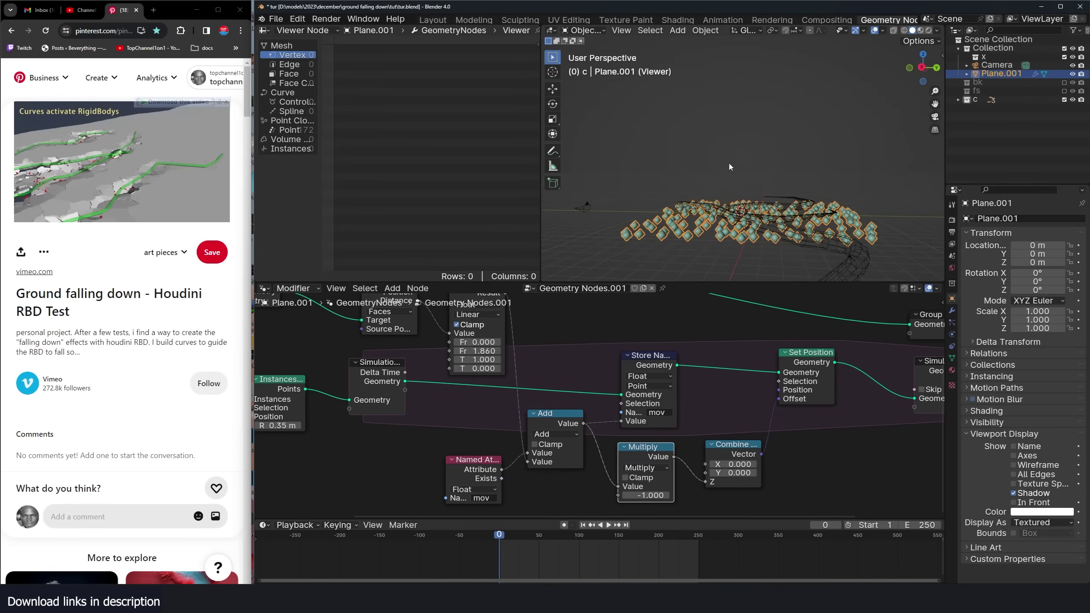
pyautogui.moveTo(732, 165); pyautogui.dragTo(670, 223, button='middle')
pyautogui.press('space')
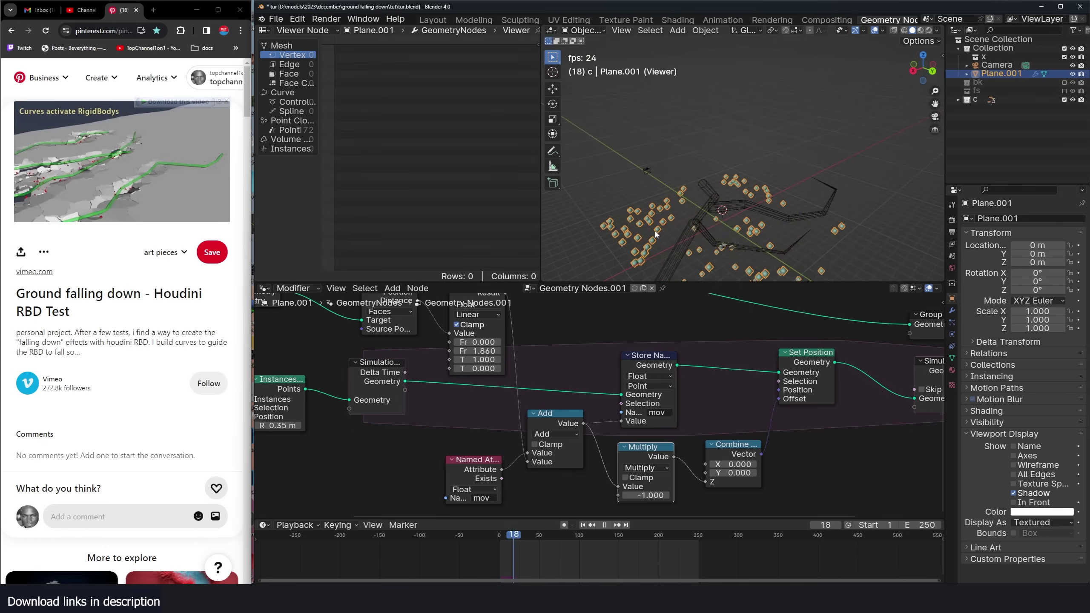
pyautogui.press('Escape')
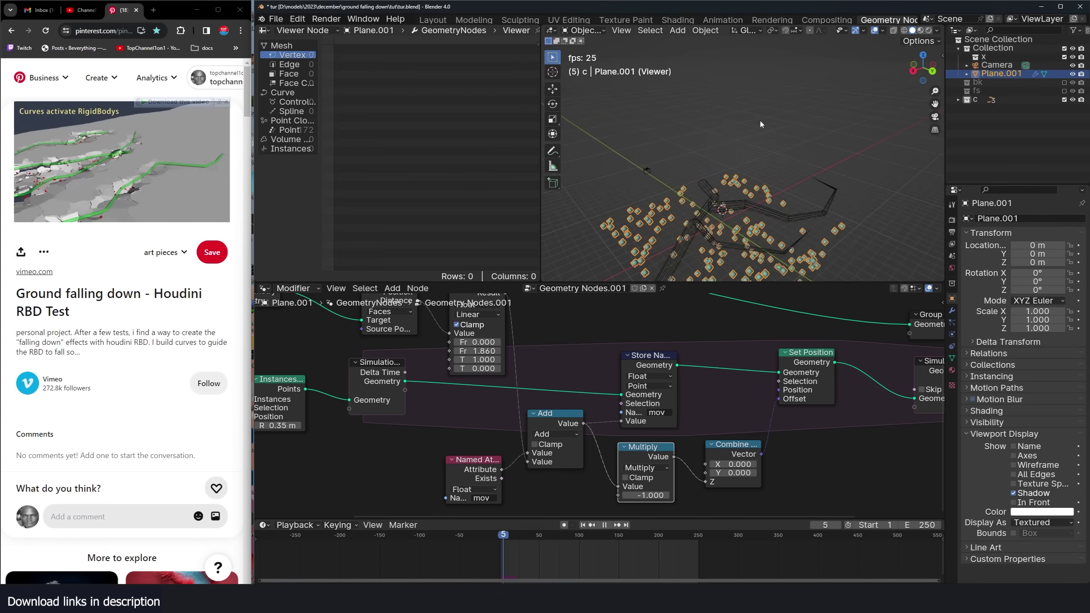
# Select the branching Bezier curves and shift their keyframes so that the first one lands on frame 0.
pyautogui.scroll(-3, 727, 205)
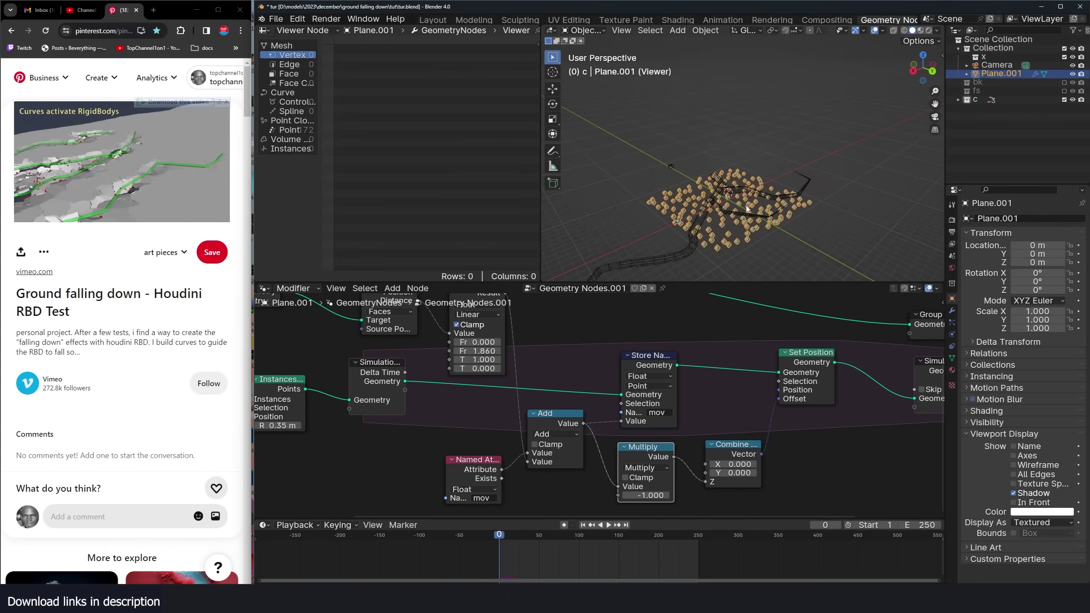
pyautogui.click(803, 190)
pyautogui.keyDown('shift'); pyautogui.click(685, 247); pyautogui.keyUp('shift')
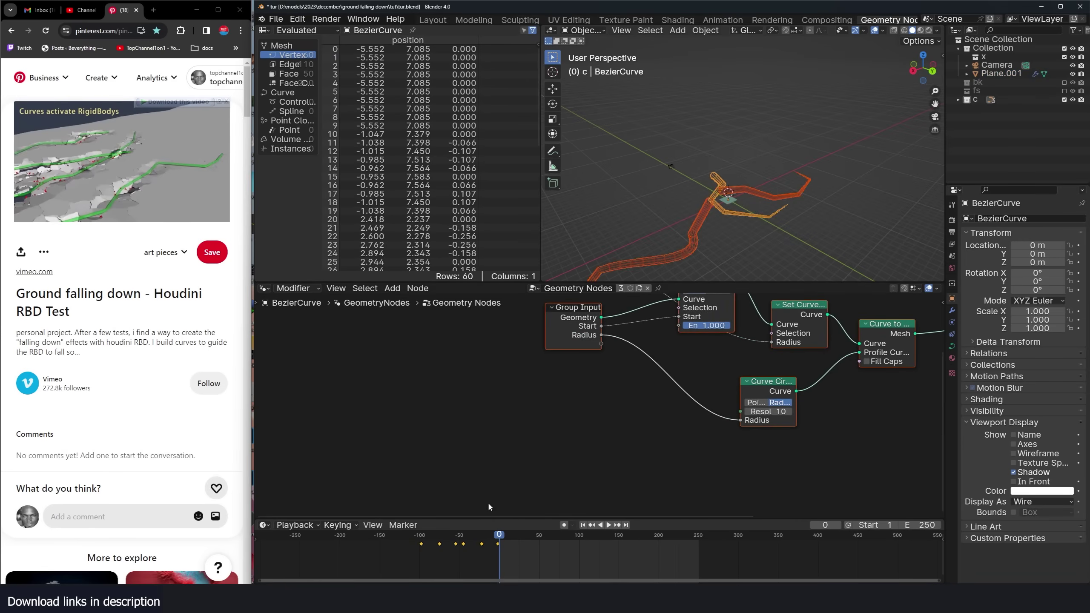
pyautogui.press('g')
pyautogui.click(519, 553)
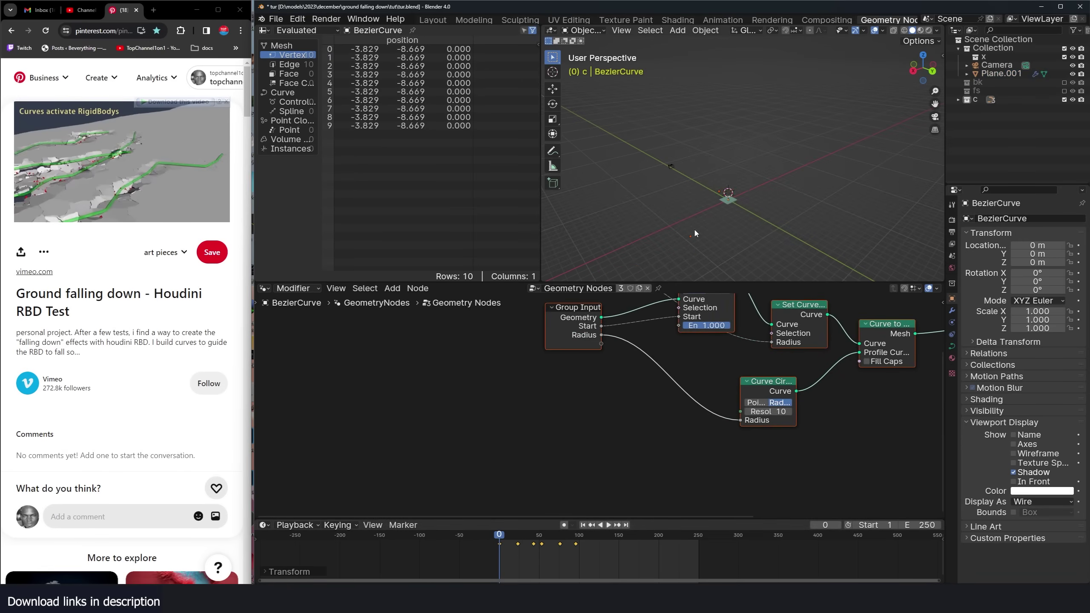
# Select the plane, preview its simulation output in the Viewer, and play the animation with the retimed curves.
pyautogui.click(729, 200)
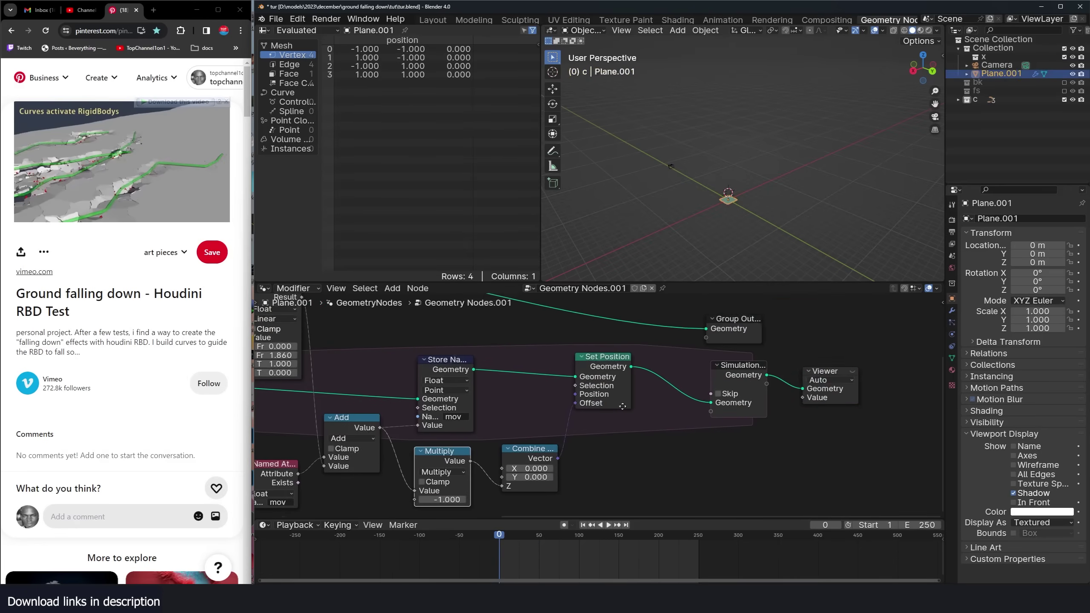
pyautogui.click(852, 371)
pyautogui.press('space')
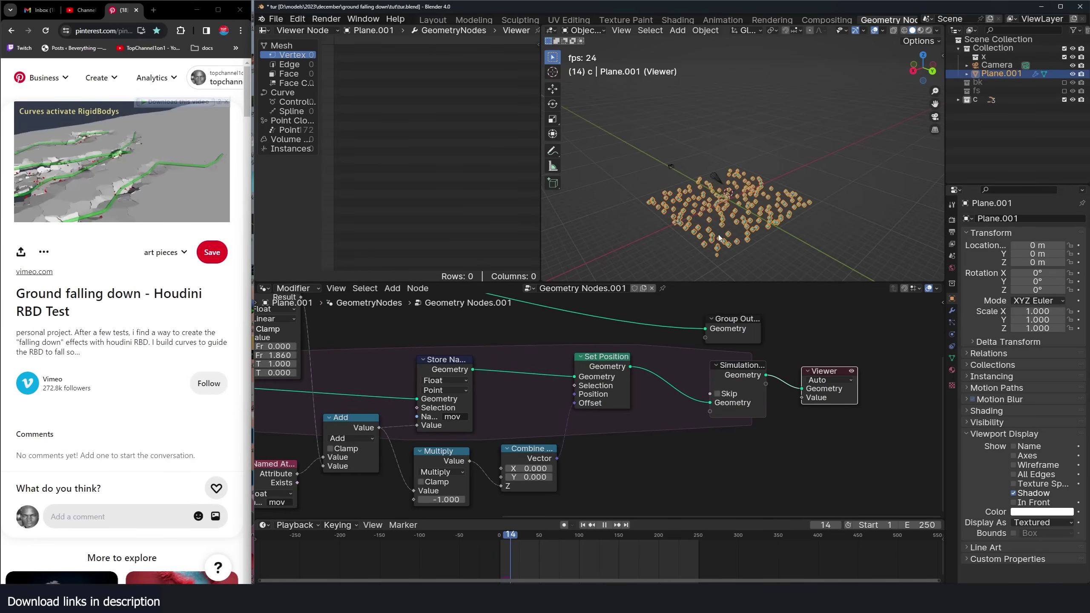
pyautogui.moveTo(717, 237); pyautogui.dragTo(770, 174, button='middle')
pyautogui.click(739, 209)
pyautogui.scroll(3, 724, 244)
pyautogui.press('Escape')
pyautogui.scroll(-3, 665, 371)
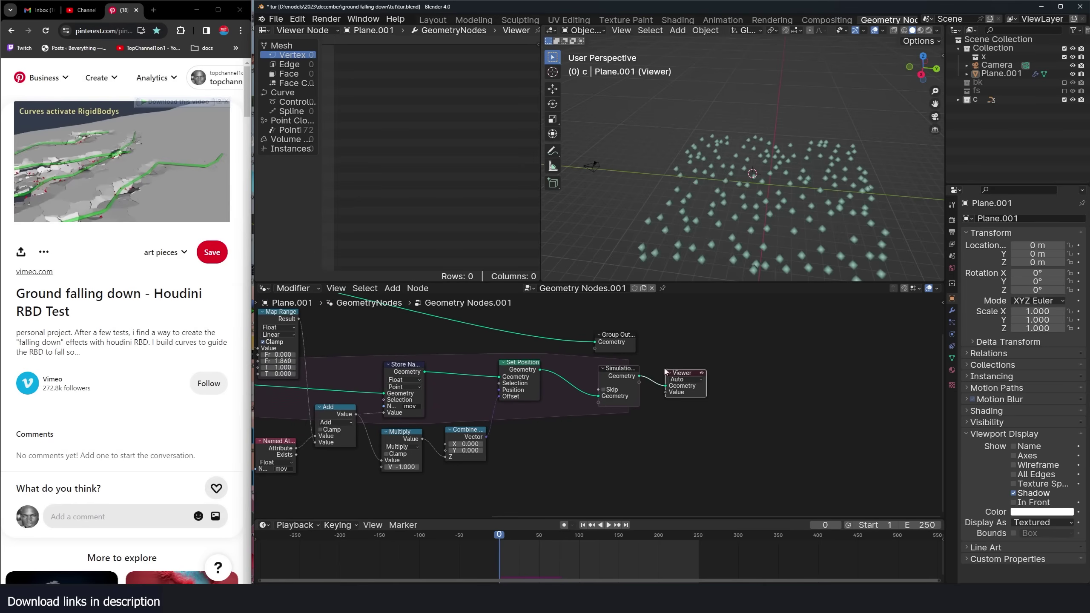
# Move the Viewer farther from the simulation zone and insert an Instance on Points node between Simulation Output and Viewer.
pyautogui.moveTo(664, 372); pyautogui.dragTo(572, 372, button='middle')
pyautogui.scroll(2, 601, 372)
pyautogui.moveTo(601, 369); pyautogui.dragTo(833, 359)
pyautogui.scroll(-4, 594, 364)
pyautogui.scroll(-2, 595, 364)
pyautogui.hotkey('shift', 'a')
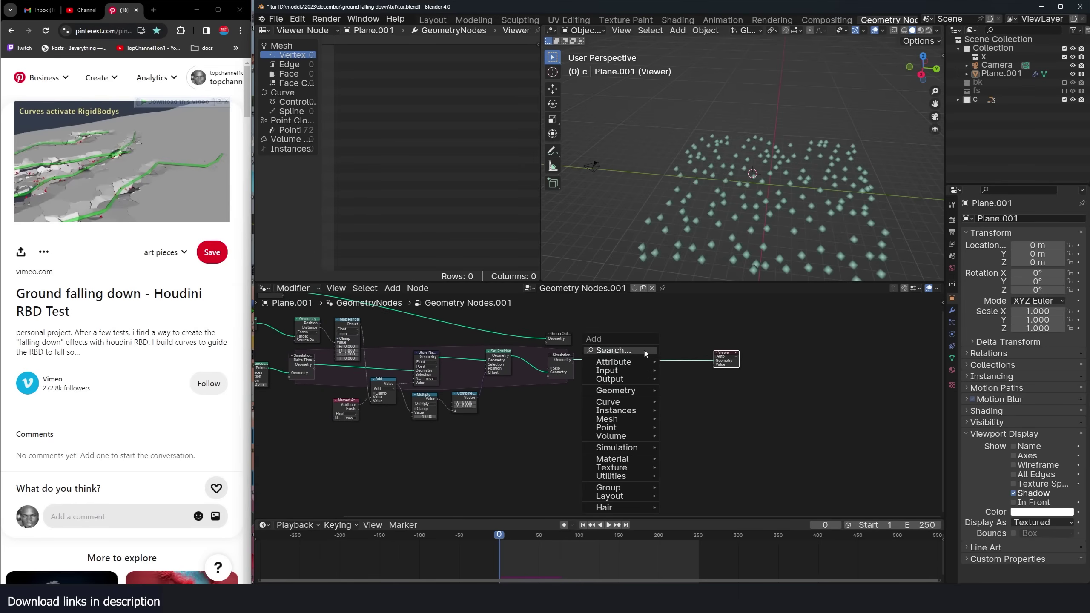
pyautogui.click(641, 349)
pyautogui.write('on')
pyautogui.press('Return')
pyautogui.click(600, 347)
pyautogui.scroll(3, 578, 363)
pyautogui.moveTo(578, 363); pyautogui.dragTo(757, 372, button='middle')
pyautogui.moveTo(653, 369); pyautogui.dragTo(689, 365, button='middle')
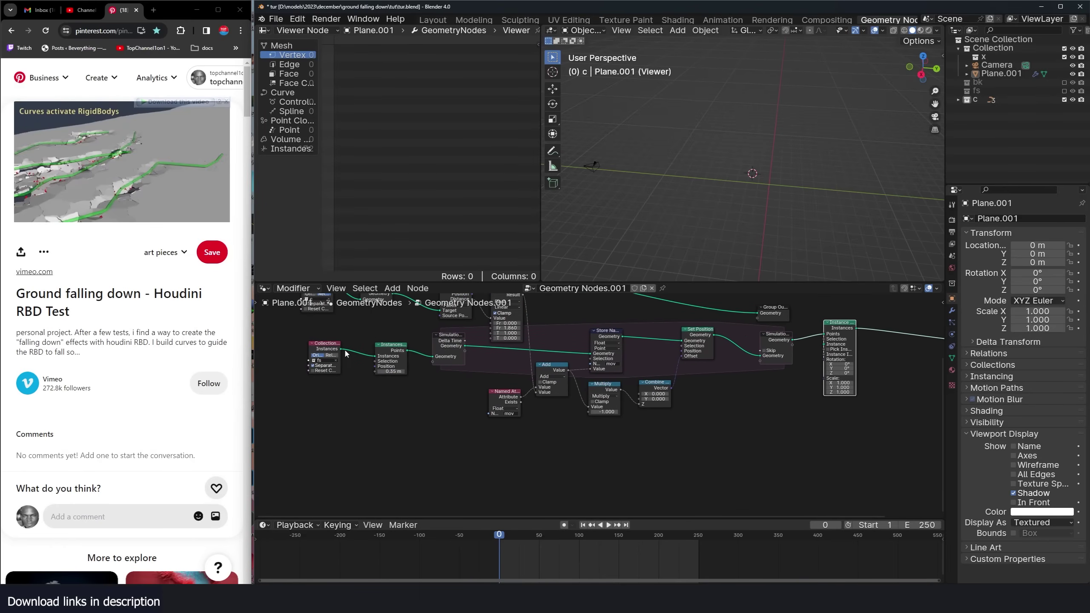
# Connect the fs Collection Info's Instances to Instance on Points' Instance input, enable Pick Instance, and route the link below the other nodes.
pyautogui.moveTo(341, 350); pyautogui.dragTo(846, 351)
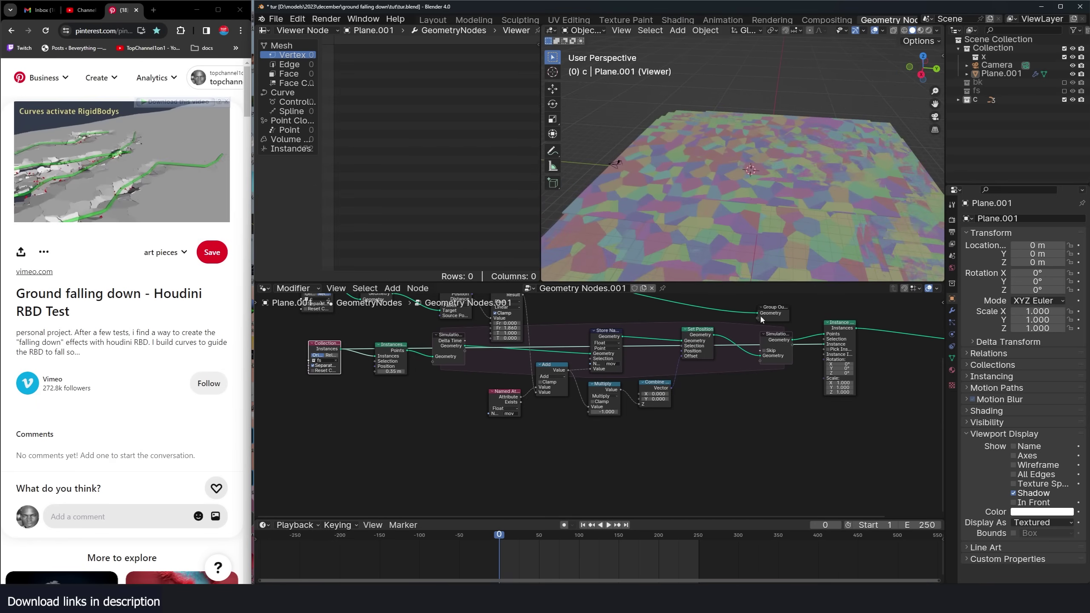
pyautogui.scroll(2, 851, 350)
pyautogui.click(874, 341)
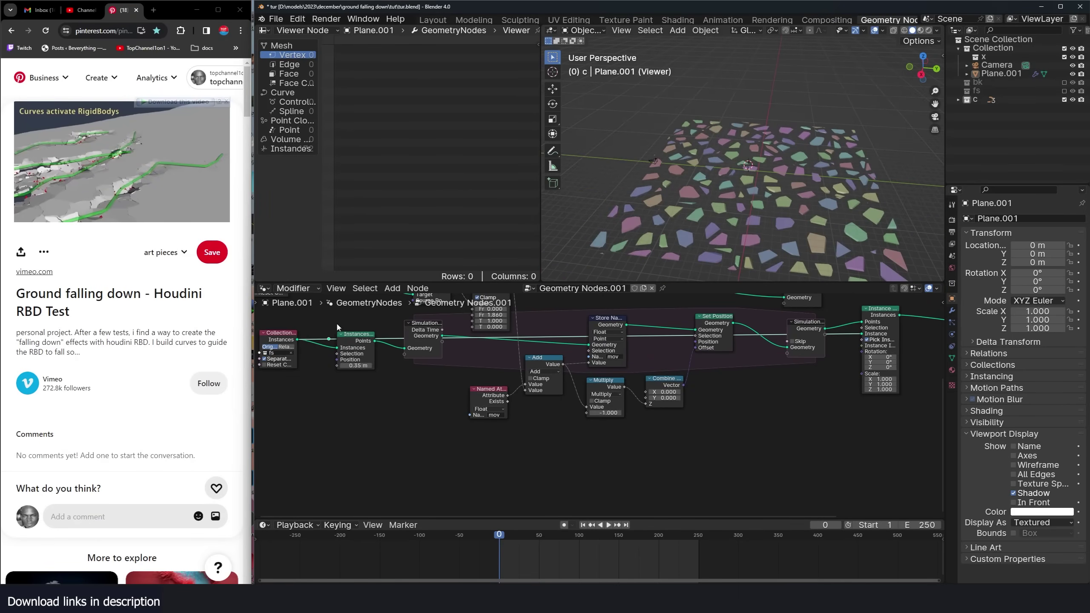
pyautogui.moveTo(297, 339); pyautogui.dragTo(862, 334)
# Play the animation and examine the instanced slab pieces around the growing curves.
pyautogui.press('space')
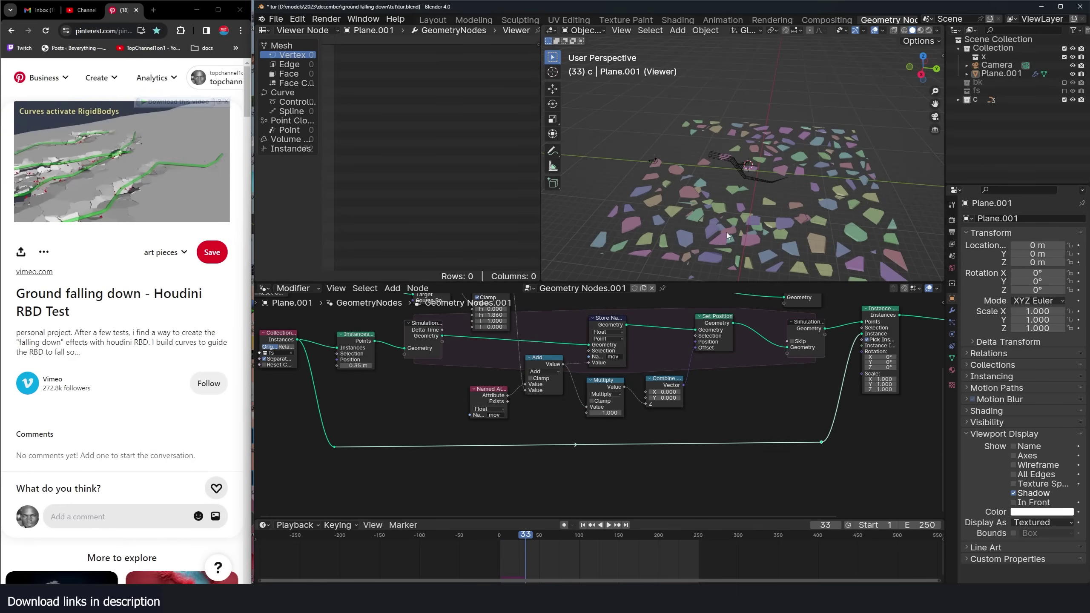
pyautogui.moveTo(744, 229)
pyautogui.mouseDown(button='middle')
pyautogui.moveTo(746, 211)
pyautogui.moveTo(710, 186)
pyautogui.moveTo(717, 208)
pyautogui.moveTo(756, 224)
pyautogui.mouseUp(button='middle')
pyautogui.press('Escape')
pyautogui.press('space')
pyautogui.press('Escape')
pyautogui.scroll(3, 784, 387)
pyautogui.moveTo(783, 387); pyautogui.dragTo(673, 377, button='middle')
pyautogui.scroll(2, 725, 191)
pyautogui.moveTo(725, 191); pyautogui.dragTo(822, 187, button='middle')
pyautogui.moveTo(429, 537); pyautogui.dragTo(462, 564)
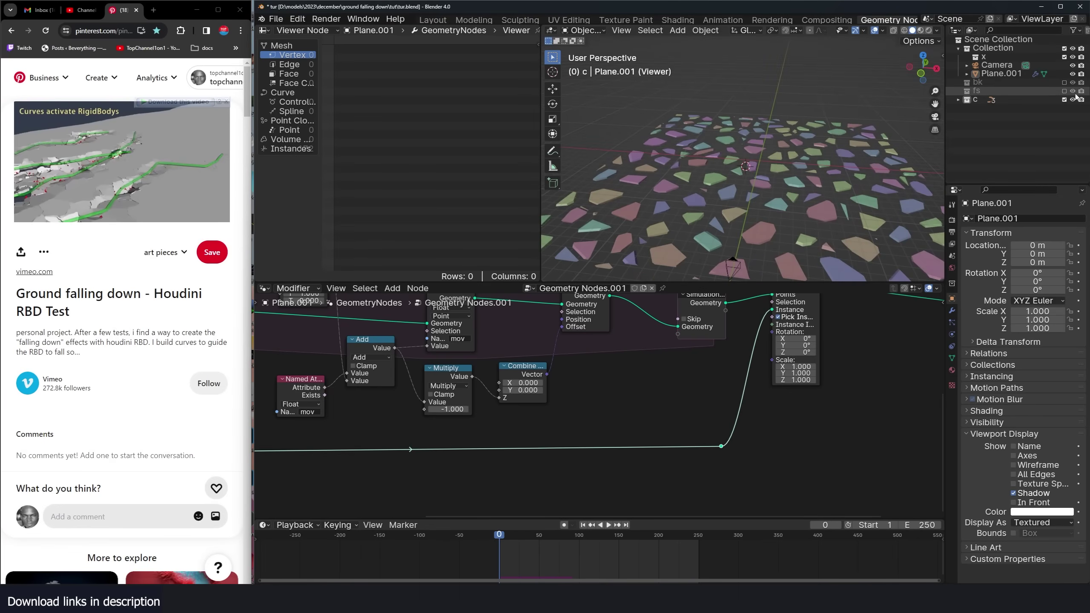
# Include the fs collection briefly to compare its original slab pieces with the instances, and exclude it again.
pyautogui.moveTo(883, 119); pyautogui.dragTo(862, 122, button='middle')
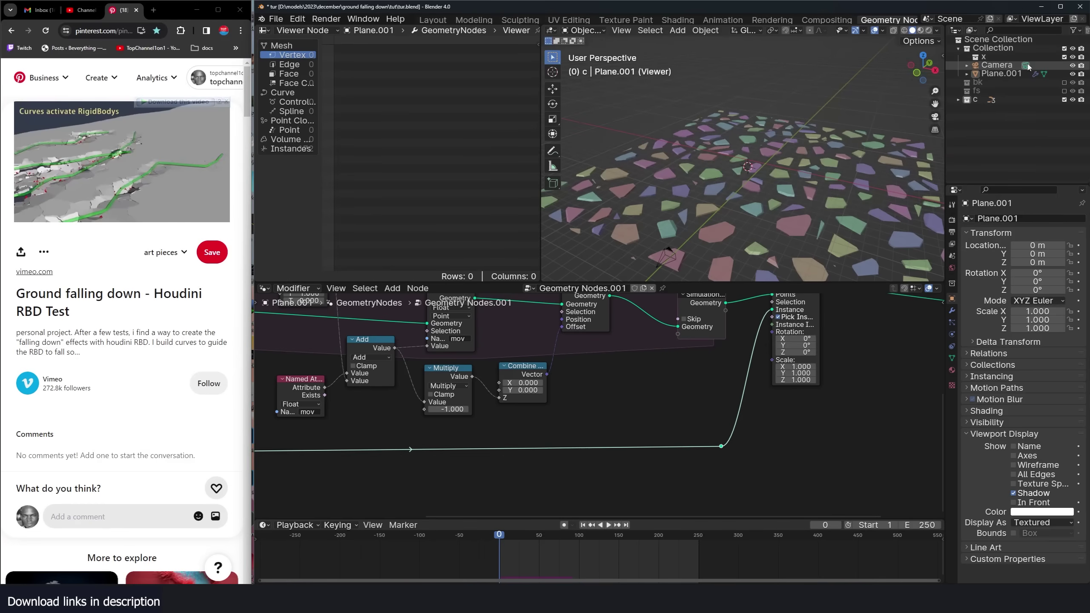
pyautogui.click(1065, 91)
pyautogui.click(1064, 91)
# Insert a Set Position node on the rerouted link between the fs Collection Info and Instance on Points.
pyautogui.moveTo(425, 447); pyautogui.dragTo(669, 409, button='middle')
pyautogui.scroll(-3, 669, 410)
pyautogui.scroll(1, 630, 410)
pyautogui.hotkey('shift', 'a')
pyautogui.write('se')
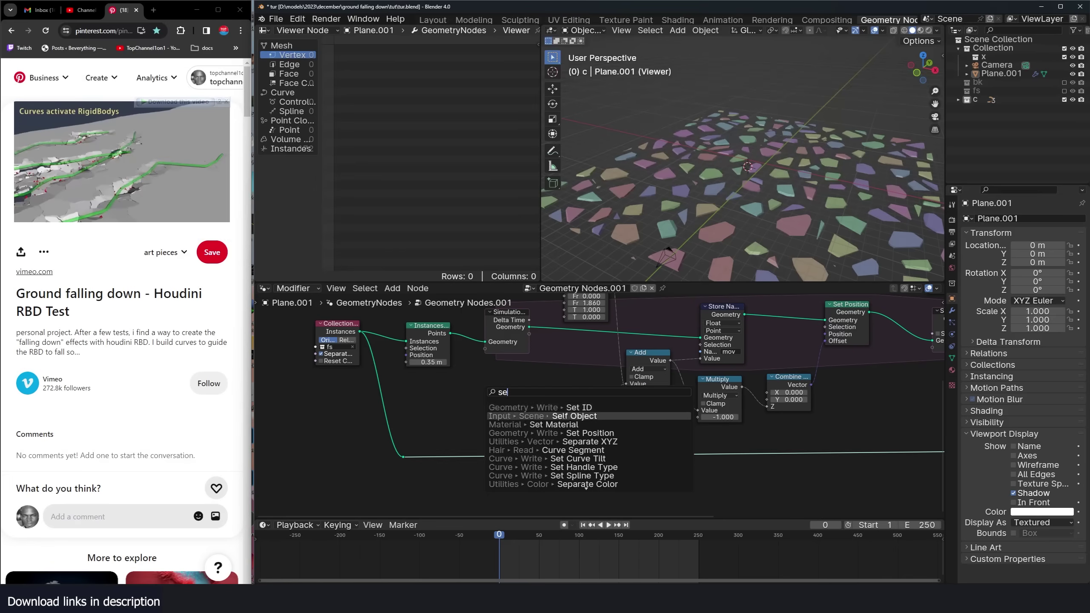
pyautogui.click(576, 433)
pyautogui.click(467, 427)
# Add a Combine XYZ node with all values at 0 and connect its Vector to the new Set Position's Position.
pyautogui.moveTo(467, 427); pyautogui.dragTo(479, 378, button='middle')
pyautogui.scroll(2, 478, 378)
pyautogui.hotkey('shift', 'a')
pyautogui.click(481, 380)
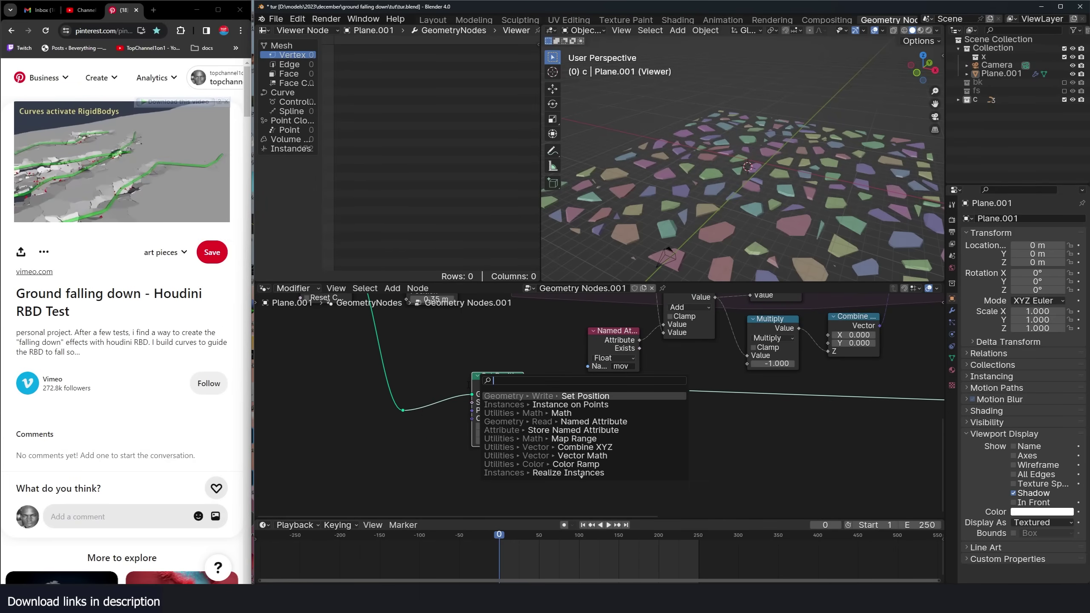
pyautogui.write('x')
pyautogui.press('Return')
pyautogui.click(451, 446)
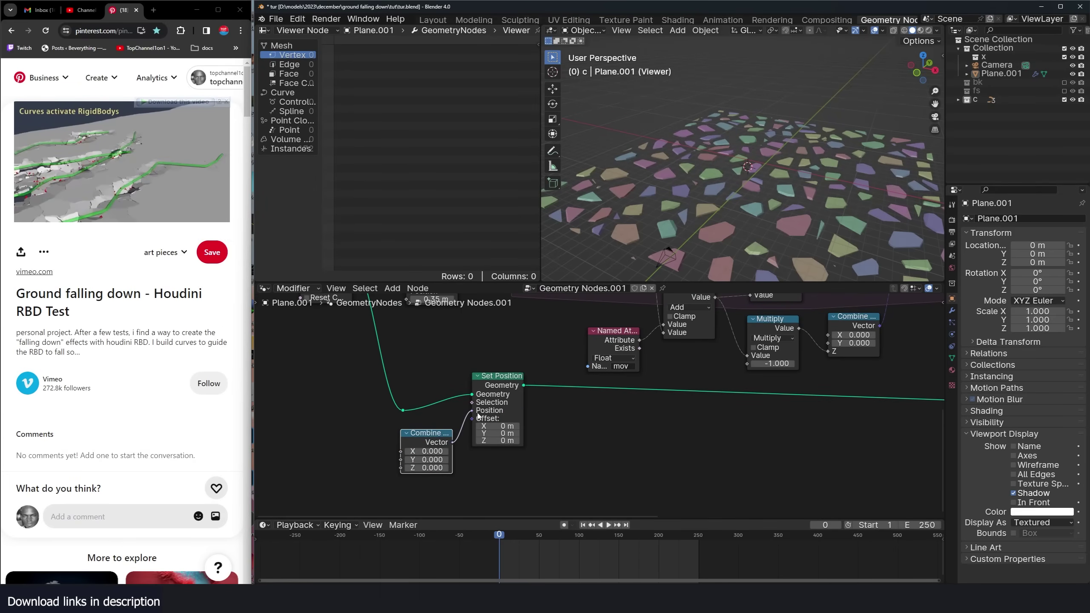
pyautogui.moveTo(479, 416); pyautogui.dragTo(478, 414)
# Play the animation and examine from several angles how the slab pieces fall around the curves.
pyautogui.moveTo(760, 168); pyautogui.dragTo(690, 167, button='middle')
pyautogui.scroll(4, 720, 179)
pyautogui.press('space')
pyautogui.moveTo(756, 189); pyautogui.dragTo(910, 226, button='middle')
pyautogui.press('Escape')
pyautogui.press('space')
pyautogui.moveTo(749, 213); pyautogui.dragTo(709, 228, button='middle')
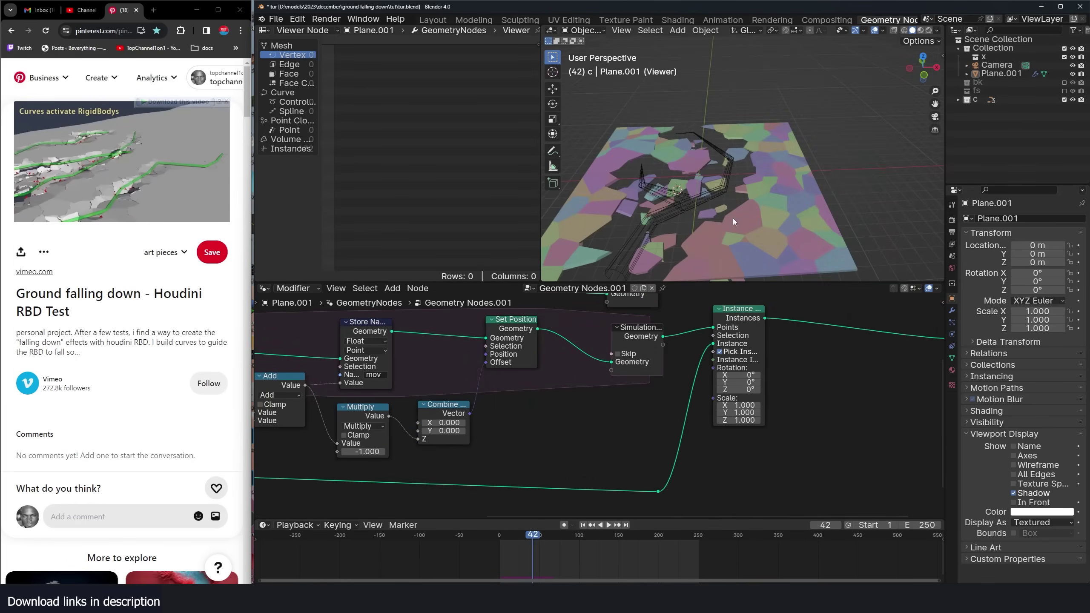
# Merge the fs Collection Info's outgoing links through a reroute point and move the Collection Info node clear to make room.
pyautogui.moveTo(734, 222); pyautogui.dragTo(642, 147, button='middle')
pyautogui.click(642, 147)
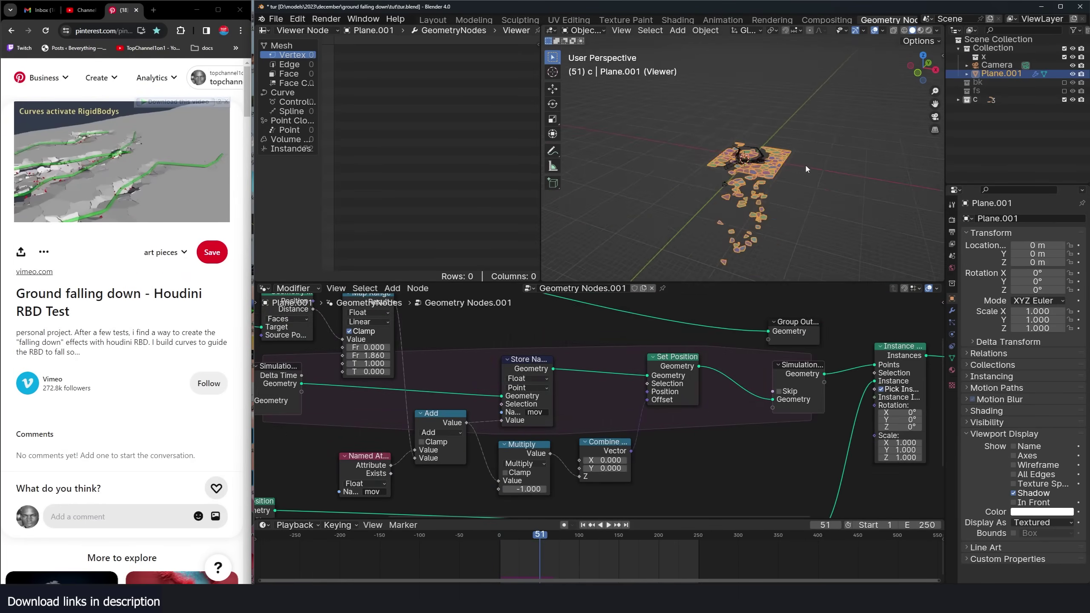
pyautogui.scroll(3, 686, 174)
pyautogui.scroll(-6, 686, 173)
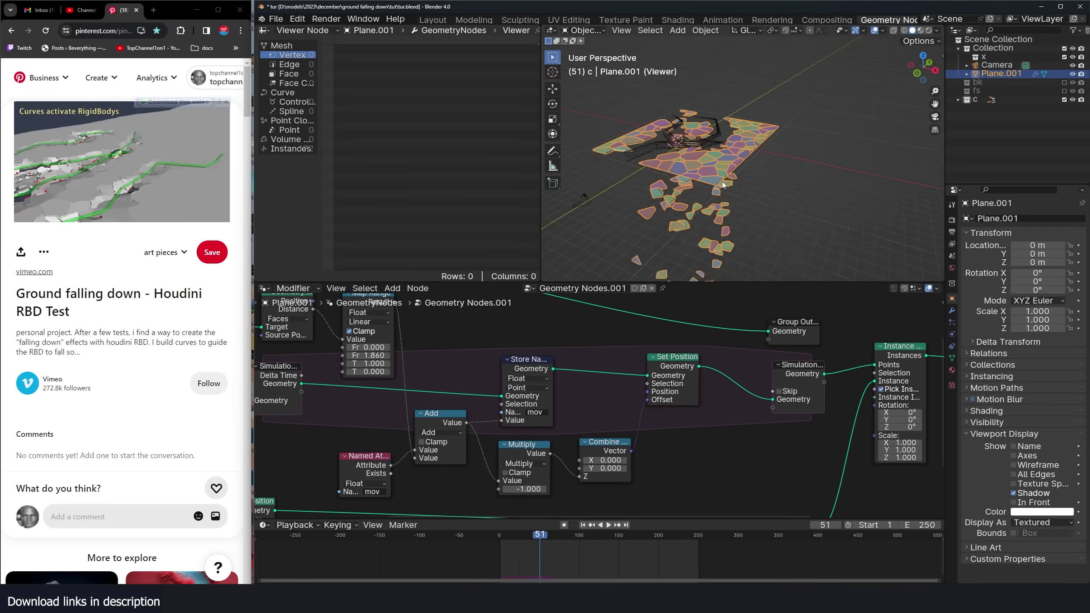
pyautogui.moveTo(463, 380); pyautogui.dragTo(616, 374, button='middle')
pyautogui.scroll(2, 576, 384)
pyautogui.moveTo(511, 381); pyautogui.dragTo(284, 392)
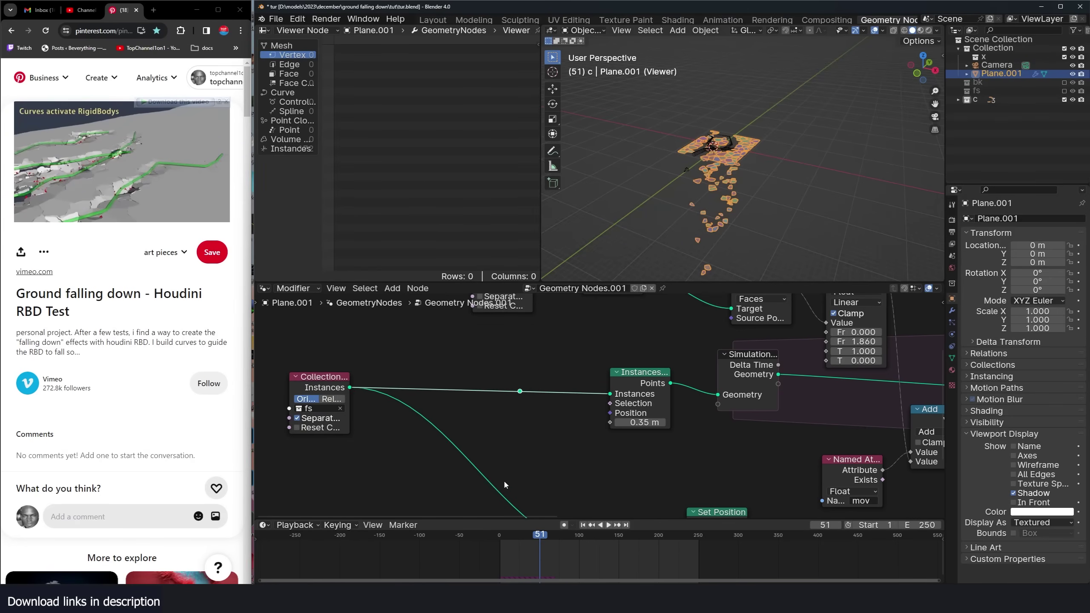
pyautogui.keyDown('shift'); pyautogui.moveTo(521, 408); pyautogui.dragTo(532, 380, button='right'); pyautogui.keyUp('shift')
pyautogui.moveTo(477, 359); pyautogui.dragTo(580, 343, button='middle')
pyautogui.moveTo(423, 370); pyautogui.dragTo(290, 393)
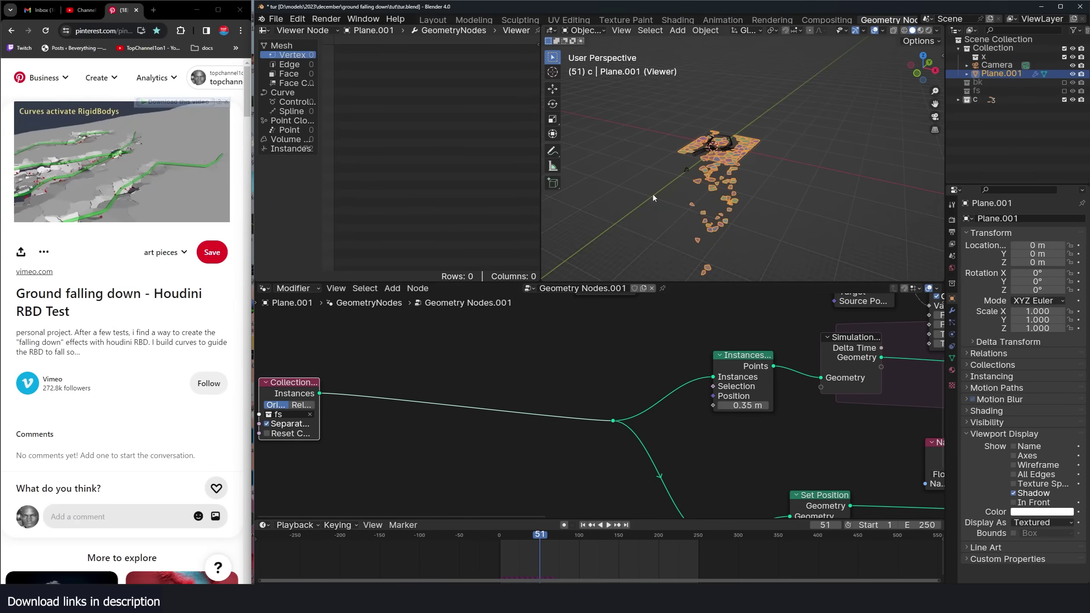
# Insert a Transform Geometry node after the fs Collection Info and set its Translation X to 18.4 m.
pyautogui.scroll(1, 708, 169)
pyautogui.keyDown('shift'); pyautogui.moveTo(720, 167); pyautogui.dragTo(725, 165, button='middle'); pyautogui.keyUp('shift')
pyautogui.scroll(3, 582, 382)
pyautogui.moveTo(427, 377); pyautogui.dragTo(578, 376, button='middle')
pyautogui.click(542, 330)
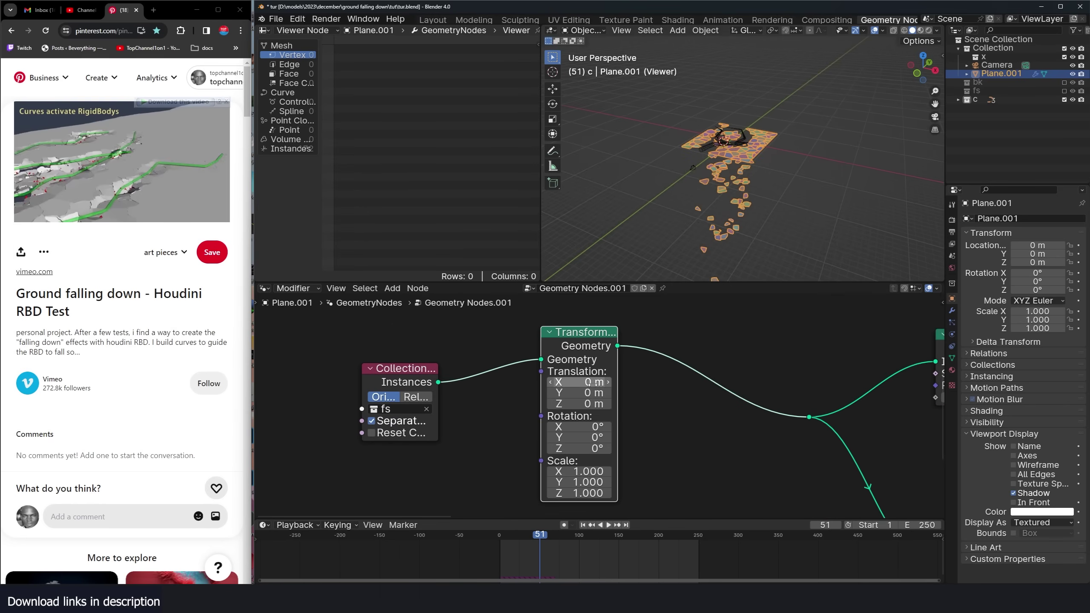
pyautogui.hotkey('shift', 'Left')
pyautogui.press('space')
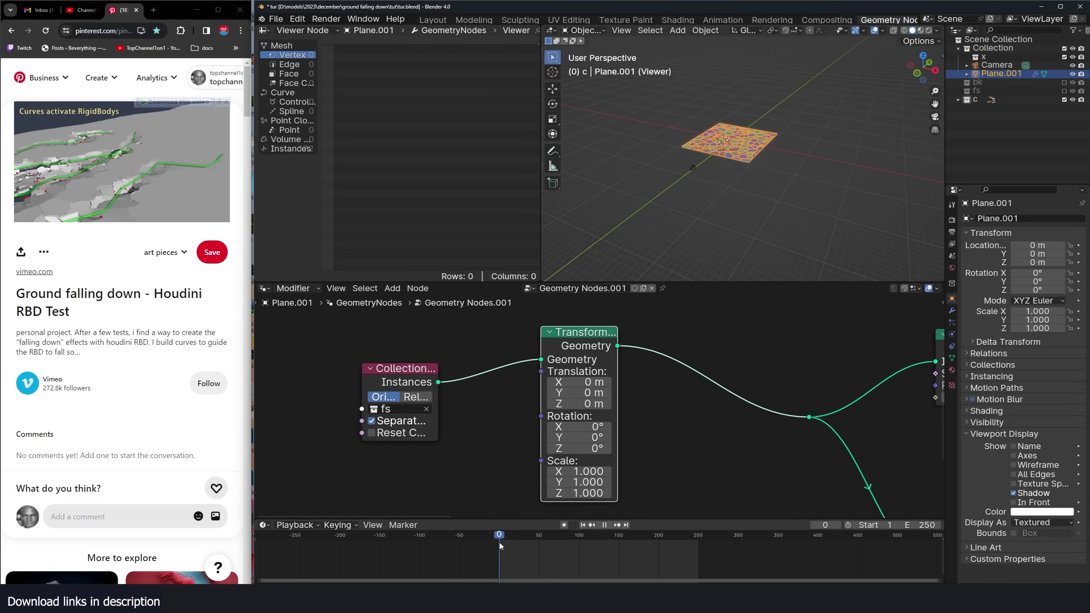
pyautogui.scroll(1, 650, 346)
pyautogui.moveTo(608, 380); pyautogui.dragTo(696, 380)
# Combine the original fs pieces and the translated copy with a Join Geometry node placed before the reroute.
pyautogui.scroll(-8, 379, 353)
pyautogui.keyDown('ctrl'); pyautogui.keyDown('shift'); pyautogui.moveTo(476, 383); pyautogui.dragTo(594, 362, button='right'); pyautogui.keyUp('shift'); pyautogui.keyUp('ctrl')
pyautogui.click(646, 371)
pyautogui.moveTo(579, 367); pyautogui.dragTo(568, 353)
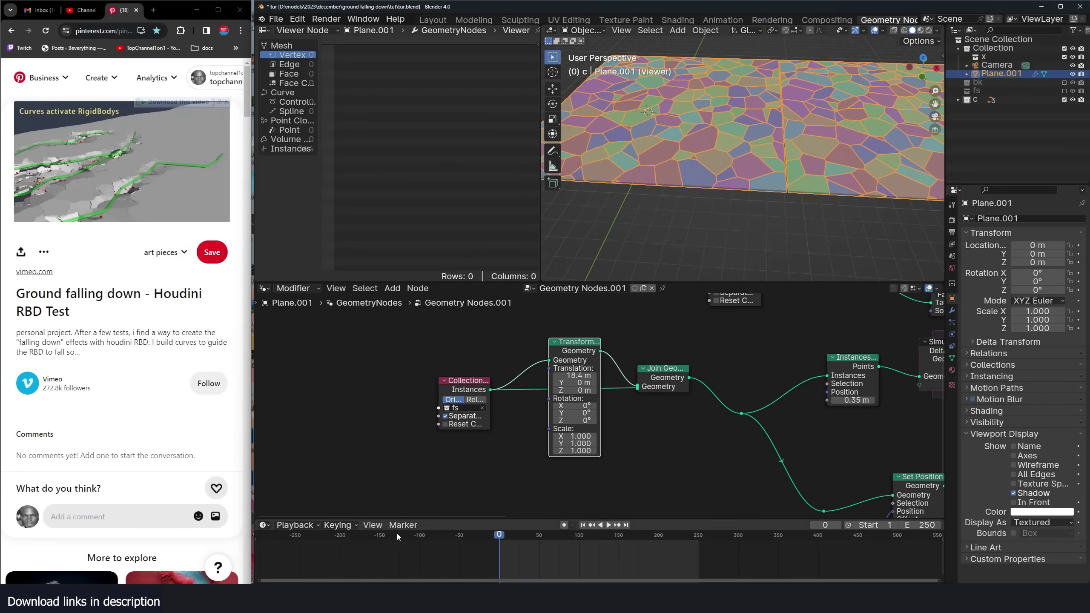
# Play the animation and examine how the two adjoining slab patches collapse along the curves.
pyautogui.press('space')
pyautogui.scroll(-5, 741, 176)
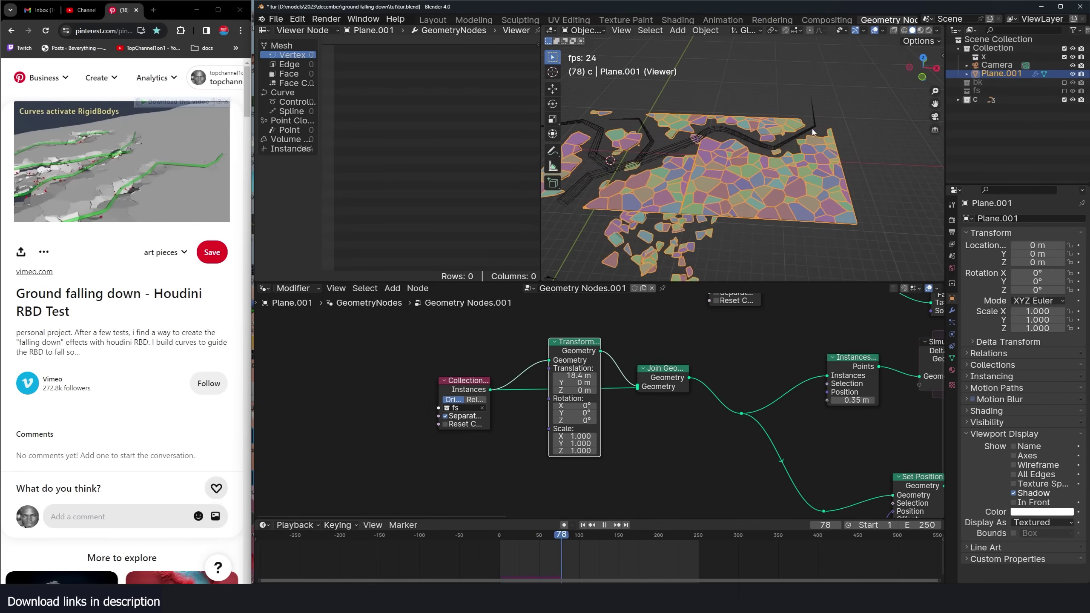
pyautogui.press('space')
pyautogui.moveTo(805, 125); pyautogui.dragTo(712, 197, button='middle')
pyautogui.scroll(-2, 623, 409)
pyautogui.scroll(2, 623, 409)
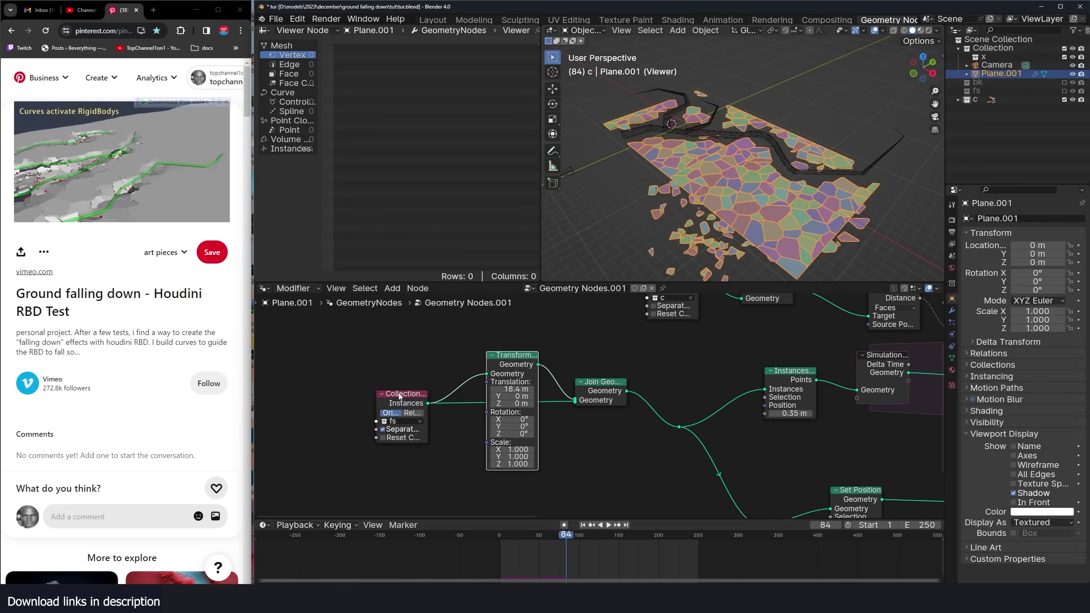
# Duplicate the Transform Geometry node, feed it from the first one, and connect the duplicate to Join Geometry.
pyautogui.moveTo(399, 396); pyautogui.dragTo(307, 407)
pyautogui.moveTo(512, 358); pyautogui.dragTo(398, 361)
pyautogui.moveTo(409, 349); pyautogui.dragTo(423, 420, button='middle')
pyautogui.hotkey('shift', 'd')
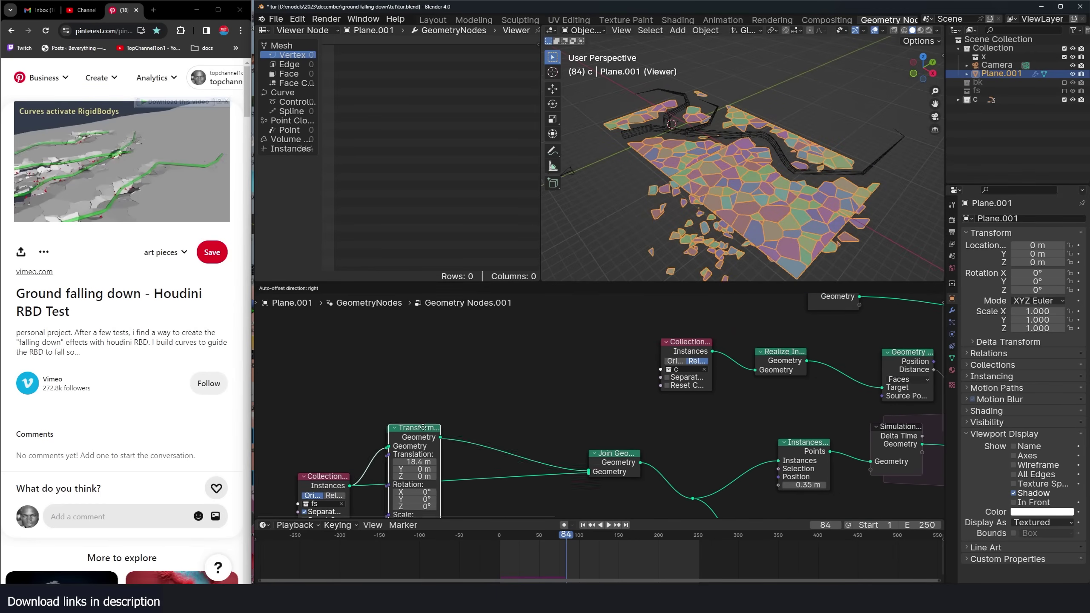
pyautogui.click(515, 308)
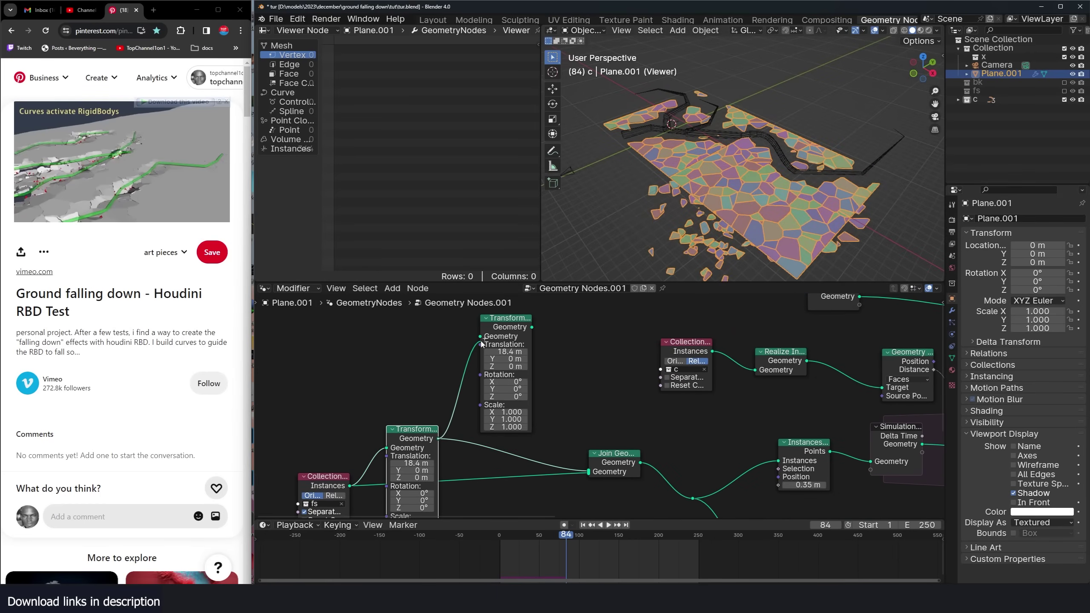
pyautogui.moveTo(570, 423); pyautogui.dragTo(588, 472)
# Replay the animation from the start and examine the ground extended by the third slab patch.
pyautogui.click(497, 566)
pyautogui.press('space')
pyautogui.press('space')
pyautogui.moveTo(729, 175); pyautogui.dragTo(752, 174, button='middle')
pyautogui.scroll(-4, 579, 434)
# Duplicate a Transform Geometry node after Join Geometry and merge its output with the untransformed row in a second Join Geometry.
pyautogui.moveTo(595, 461); pyautogui.dragTo(586, 434, button='middle')
pyautogui.moveTo(589, 425); pyautogui.dragTo(632, 422)
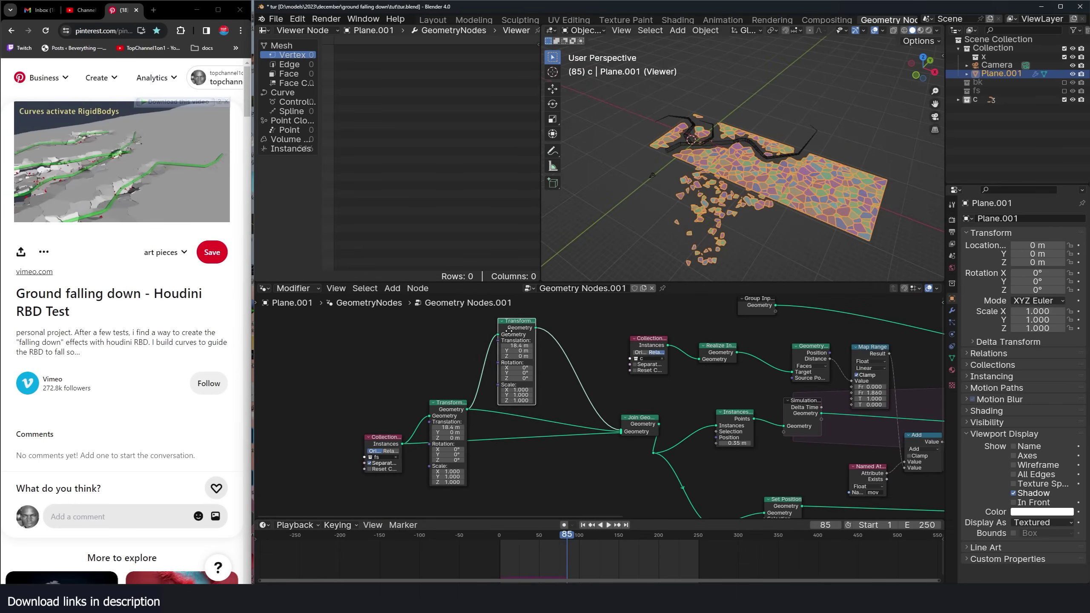
pyautogui.moveTo(518, 322); pyautogui.dragTo(515, 323)
pyautogui.moveTo(475, 387); pyautogui.dragTo(470, 386)
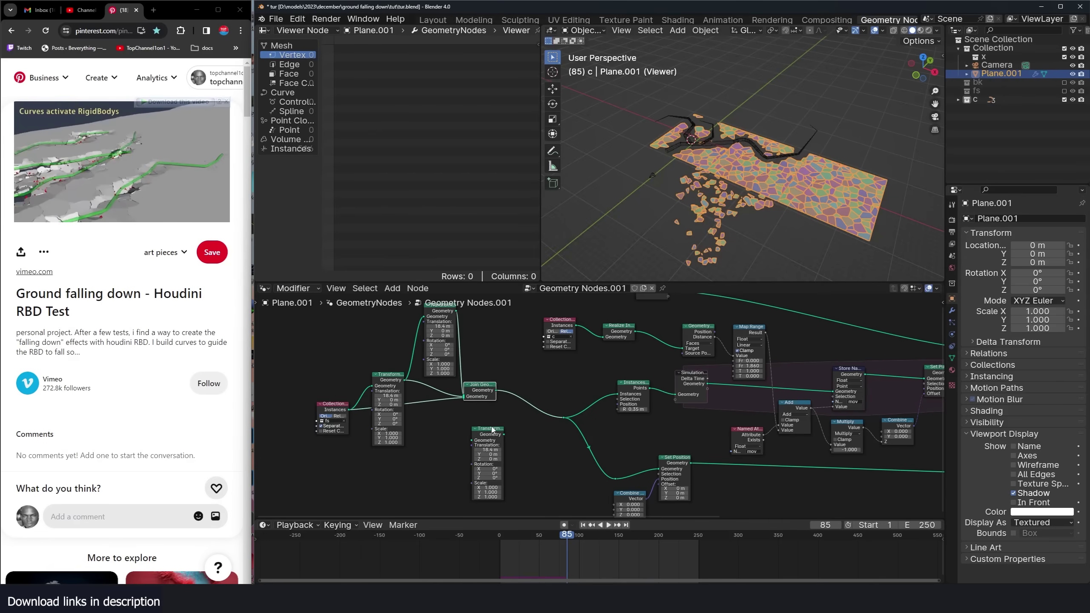
pyautogui.scroll(1, 485, 415)
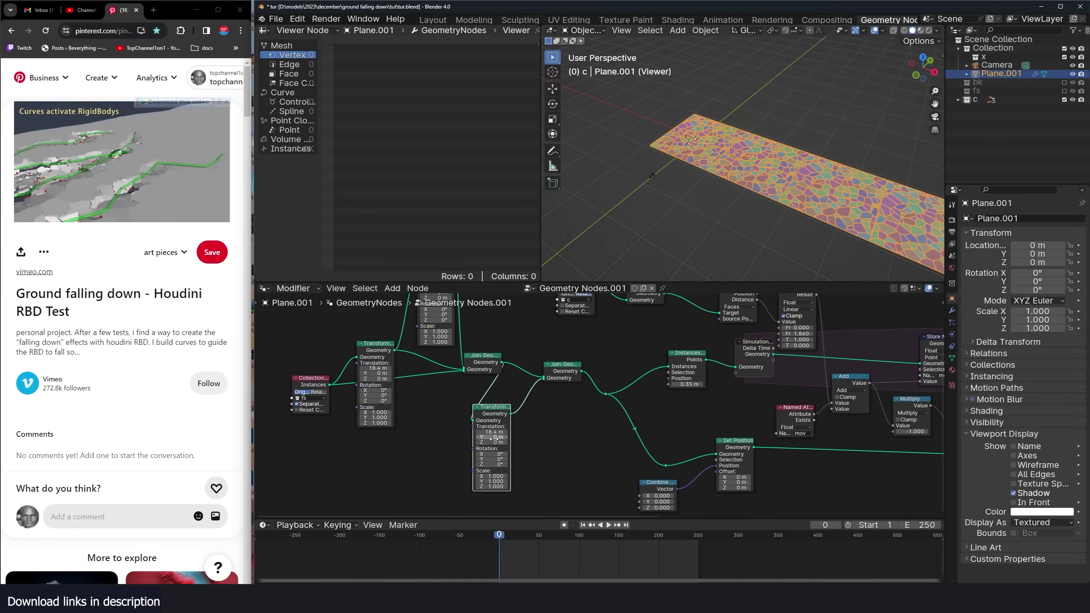
# Set the new row's Translation to 0 m in X and 18.8 m in Y, and play the animation to check it.
pyautogui.moveTo(497, 438)
pyautogui.mouseDown()
pyautogui.moveTo(541, 437)
pyautogui.moveTo(519, 437)
pyautogui.mouseUp()
pyautogui.press('BackSpace')
pyautogui.press('space')
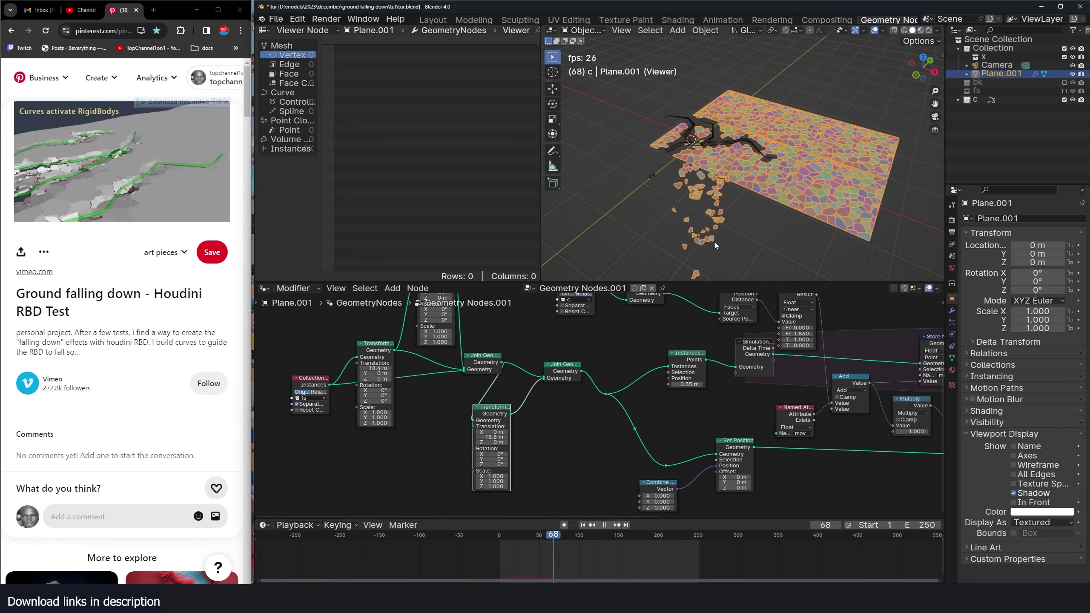
pyautogui.press('space')
# Duplicate the 18.8 m Y-offset Transform Geometry node and insert the duplicate between the second Join Geometry and the reroute.
pyautogui.moveTo(555, 379); pyautogui.dragTo(495, 388, button='middle')
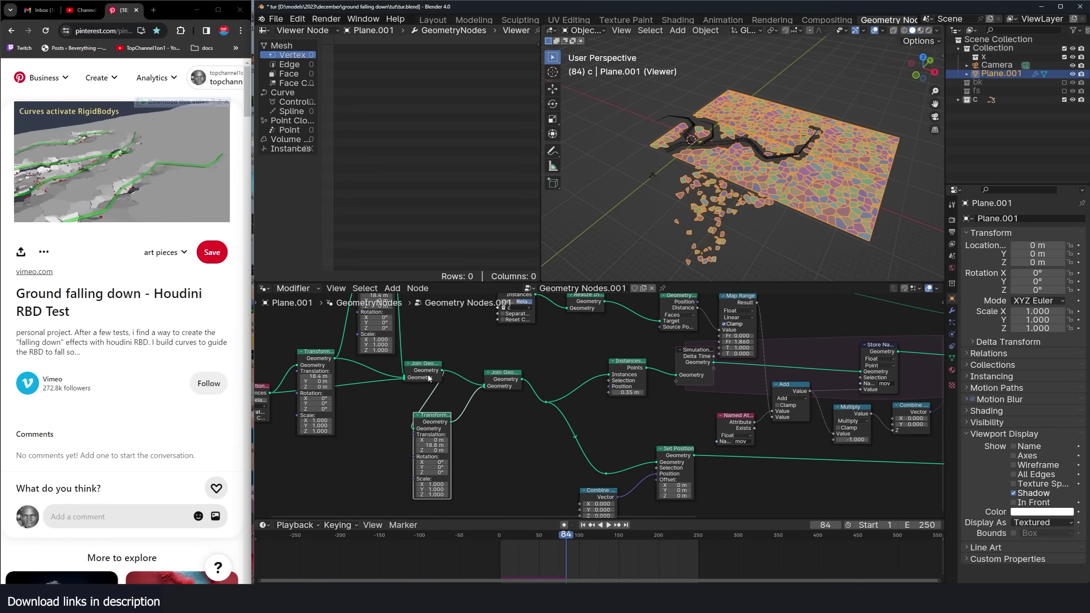
pyautogui.moveTo(444, 416); pyautogui.dragTo(445, 402)
pyautogui.click(502, 381)
pyautogui.moveTo(502, 382); pyautogui.dragTo(463, 393, button='middle')
pyautogui.scroll(1, 463, 393)
pyautogui.moveTo(467, 384); pyautogui.dragTo(446, 380)
pyautogui.click(394, 416)
pyautogui.hotkey('shift', 'd')
pyautogui.click(506, 374)
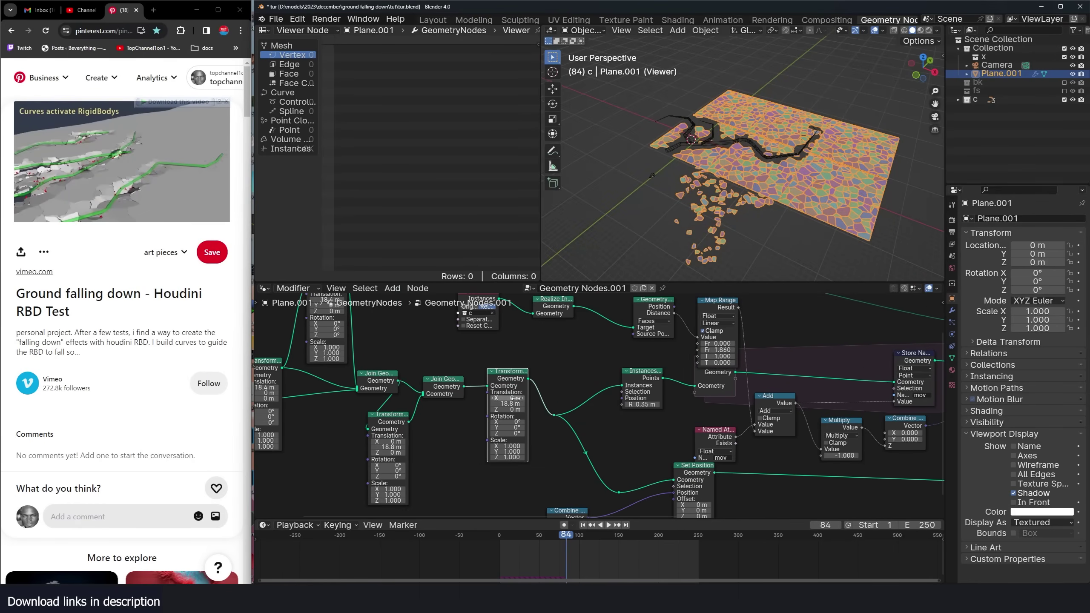
# Adjust the translation of the newly inserted Transform Geometry node and play the animation to check the enlarged ground.
pyautogui.press('BackSpace')
pyautogui.hotkey('shift', 'Left')
pyautogui.moveTo(507, 398)
pyautogui.mouseDown()
pyautogui.moveTo(490, 398)
pyautogui.moveTo(534, 398)
pyautogui.moveTo(502, 398)
pyautogui.mouseUp()
pyautogui.press('space')
pyautogui.click(721, 187)
pyautogui.scroll(4, 721, 187)
pyautogui.moveTo(721, 187); pyautogui.dragTo(634, 214, button='middle')
pyautogui.press('space')
# Switch to the ground falling down2 file and preview its successive Transform Geometry and Join Geometry stages.
pyautogui.click(1041, 7)
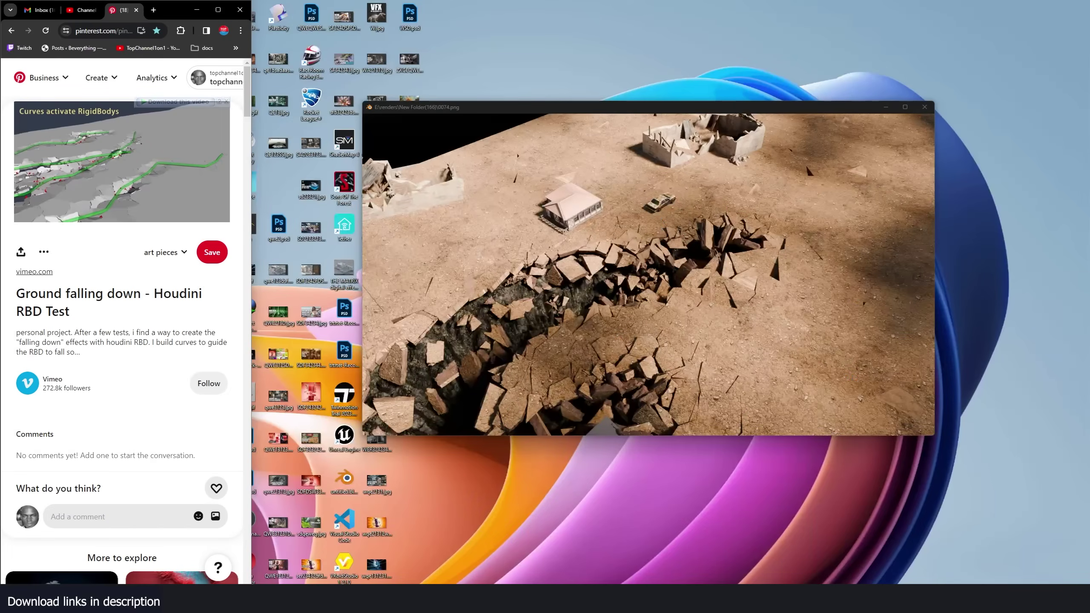
pyautogui.click(379, 562)
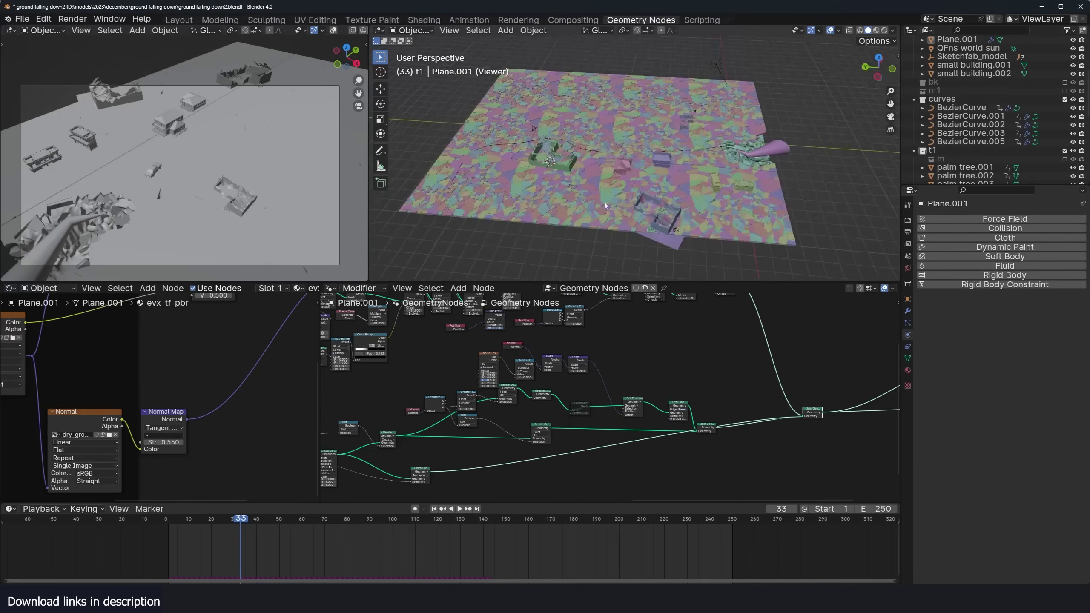
pyautogui.moveTo(553, 392); pyautogui.dragTo(633, 403, button='middle')
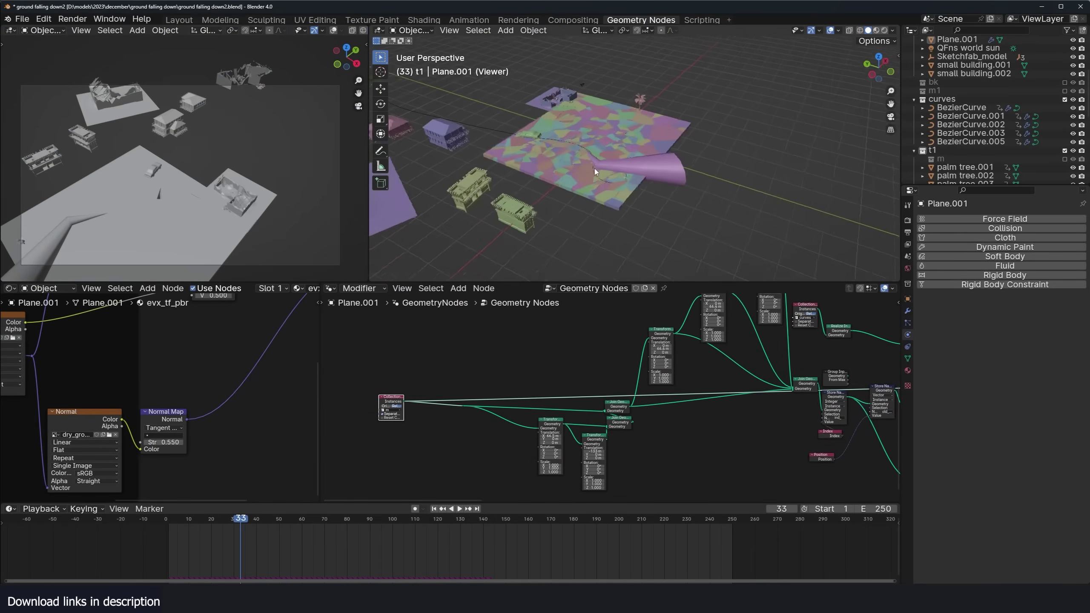
pyautogui.moveTo(610, 378); pyautogui.dragTo(535, 382, button='middle')
pyautogui.scroll(1, 531, 404)
pyautogui.keyDown('ctrl'); pyautogui.keyDown('shift'); pyautogui.click(477, 428); pyautogui.keyUp('shift'); pyautogui.keyUp('ctrl')
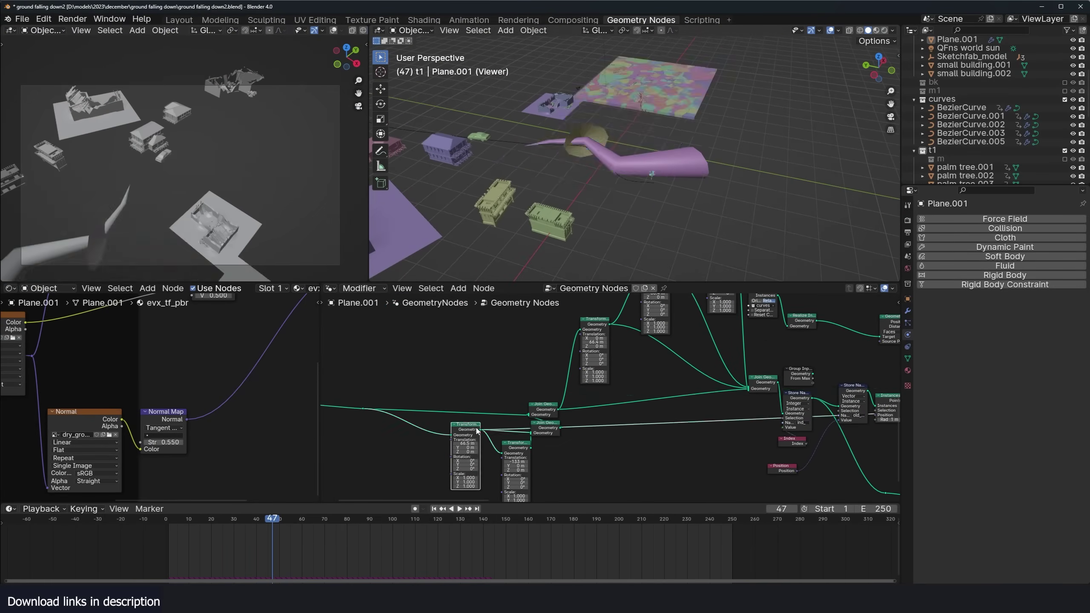
pyautogui.keyDown('ctrl'); pyautogui.keyDown('shift'); pyautogui.click(546, 410); pyautogui.keyUp('shift'); pyautogui.keyUp('ctrl')
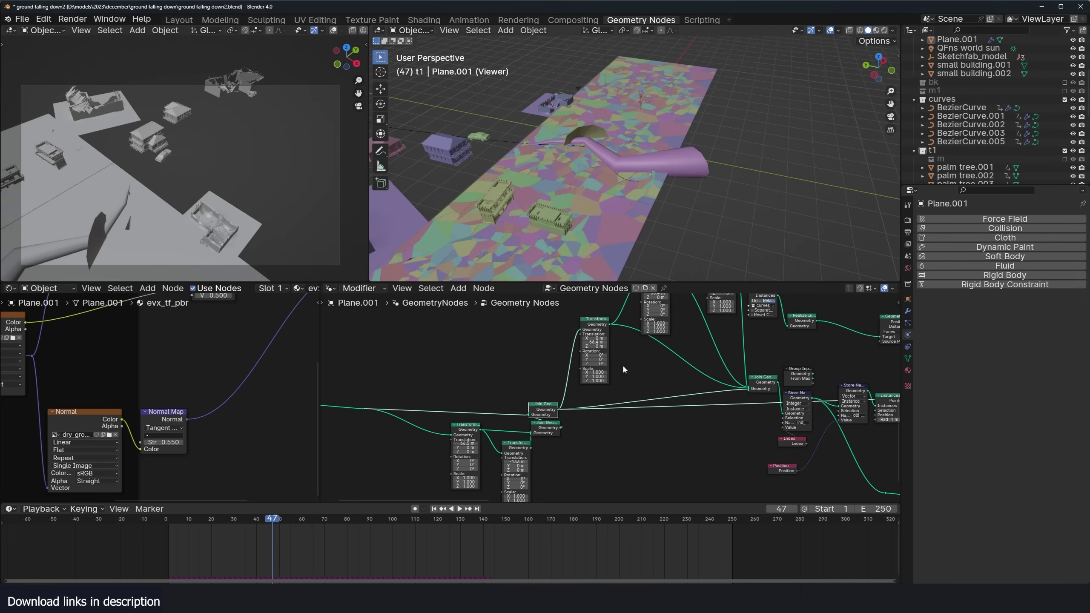
pyautogui.moveTo(625, 370); pyautogui.dragTo(562, 419, button='middle')
pyautogui.keyDown('ctrl'); pyautogui.keyDown('shift'); pyautogui.click(703, 429); pyautogui.keyUp('shift'); pyautogui.keyUp('ctrl')
pyautogui.scroll(-5, 611, 172)
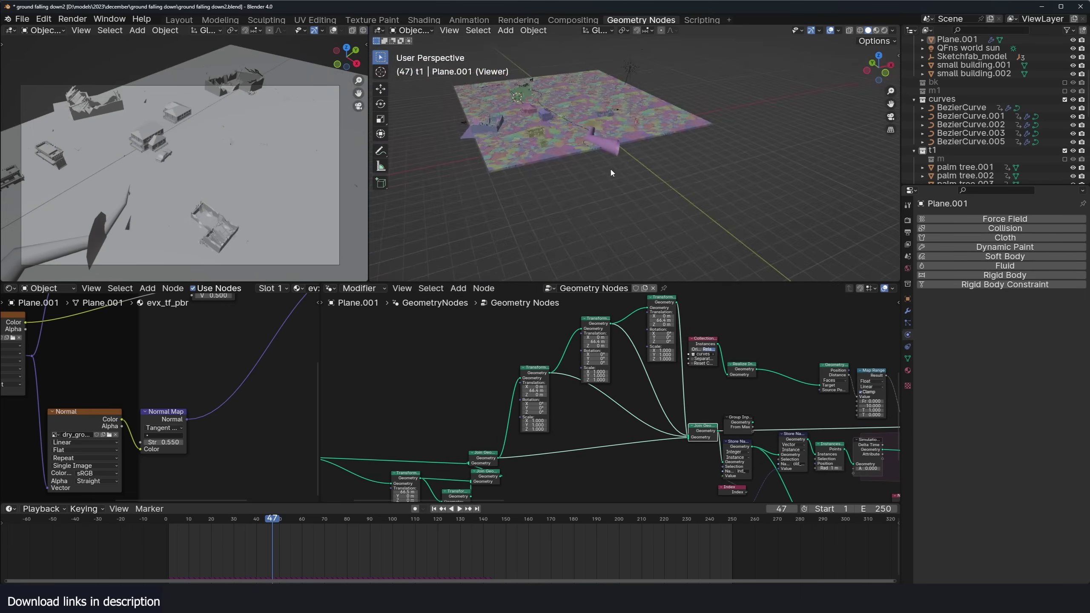
# Play the finished project's animation briefly and inspect its tiled ground pieces close up.
pyautogui.scroll(4, 611, 173)
pyautogui.press('space')
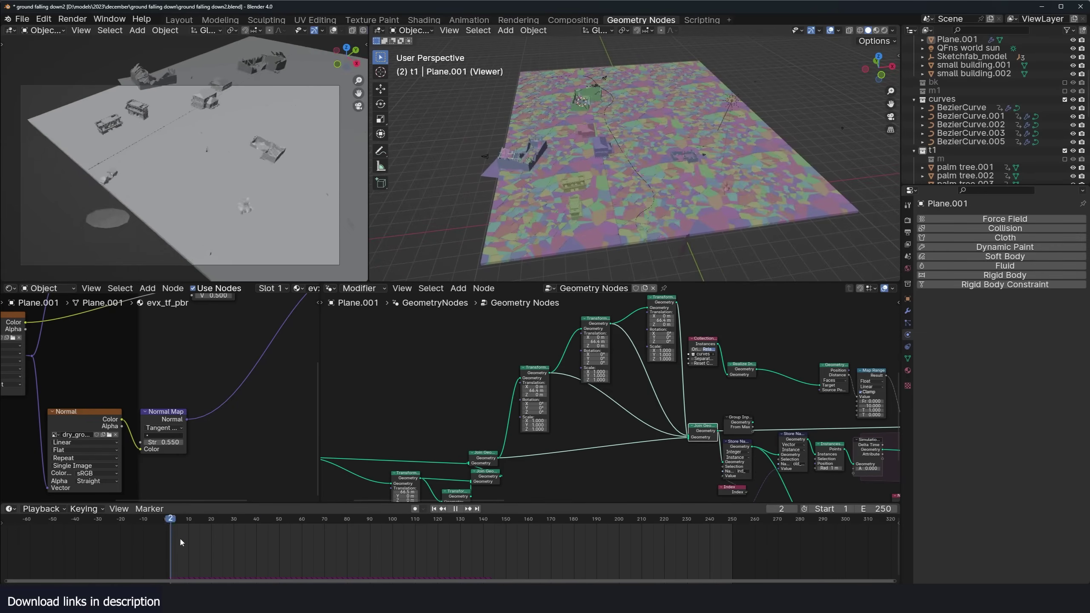
pyautogui.press('Escape')
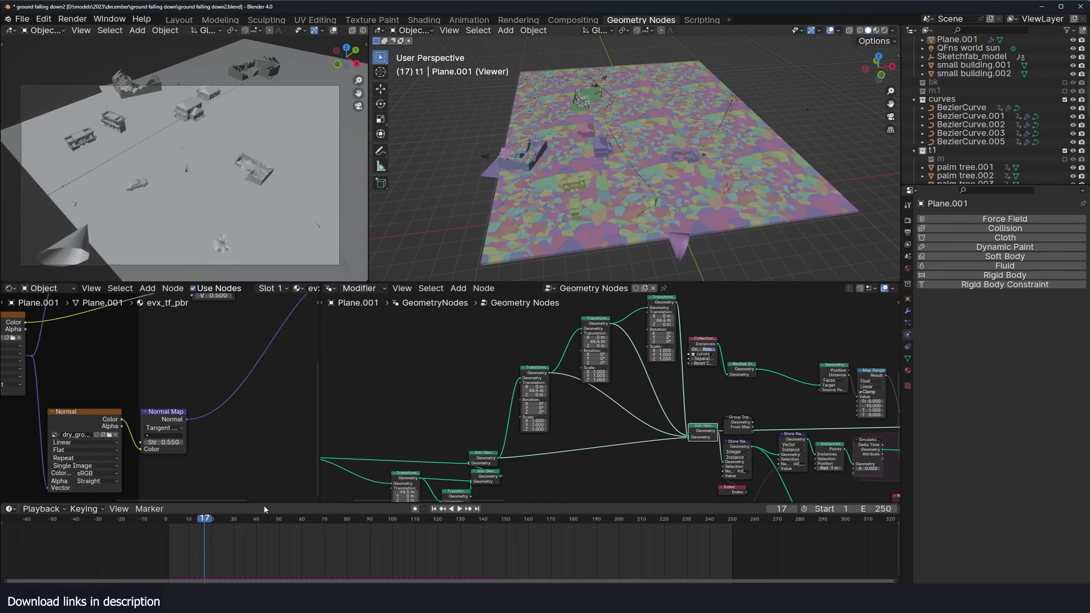
pyautogui.scroll(4, 636, 176)
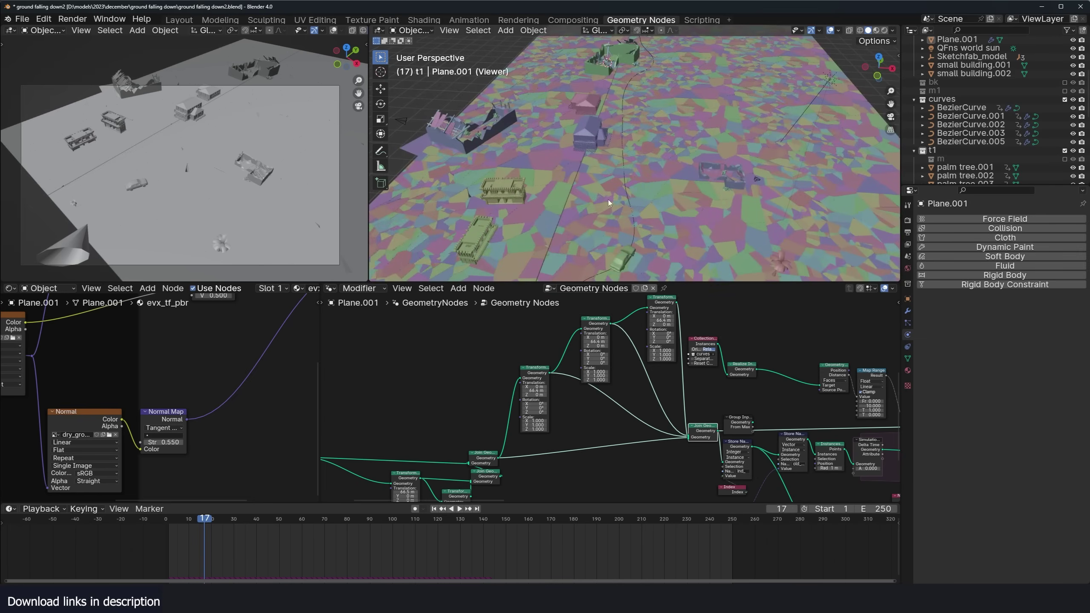
pyautogui.scroll(-3, 613, 403)
pyautogui.scroll(4, 842, 419)
# Preview the finished project's simulation zone output and play it to examine how the points fall along the curves.
pyautogui.moveTo(842, 419); pyautogui.dragTo(445, 346, button='middle')
pyautogui.keyDown('ctrl'); pyautogui.keyDown('shift'); pyautogui.click(770, 348); pyautogui.keyUp('shift'); pyautogui.keyUp('ctrl')
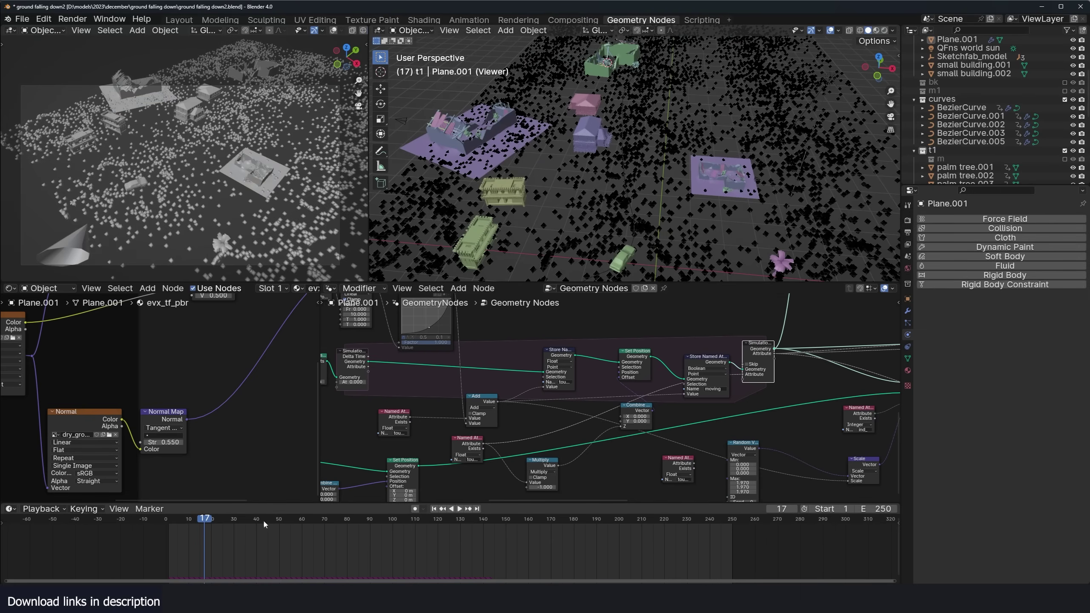
pyautogui.press('space')
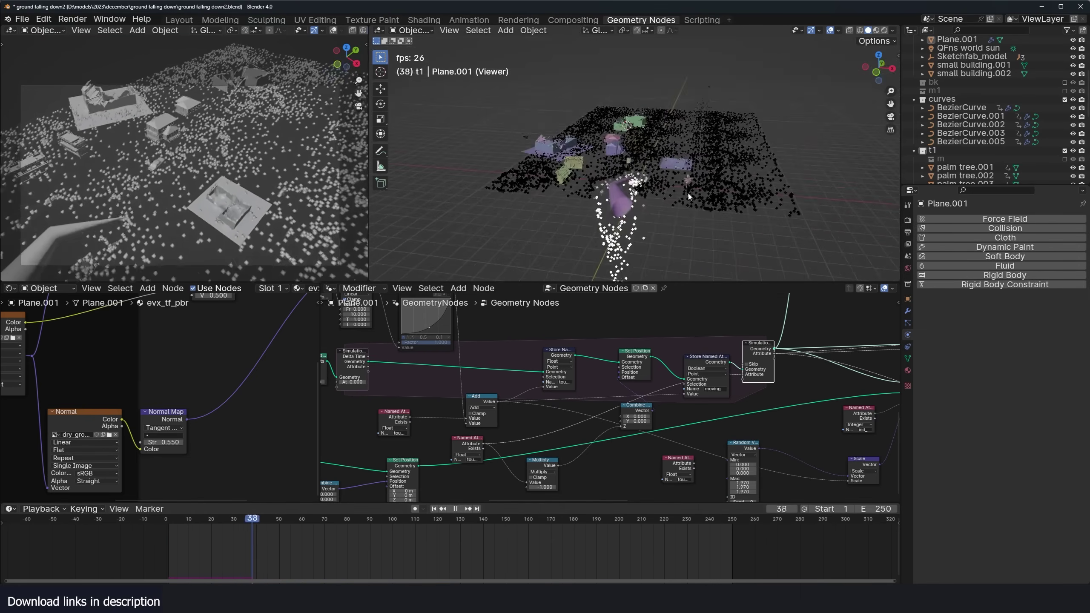
pyautogui.moveTo(686, 198); pyautogui.dragTo(778, 251, button='middle')
pyautogui.press('space')
# Preview the finished project's final joined geometry and replay the collapse from the start.
pyautogui.scroll(-3, 839, 416)
pyautogui.moveTo(839, 416); pyautogui.dragTo(412, 418, button='middle')
pyautogui.scroll(-2, 558, 408)
pyautogui.keyDown('ctrl'); pyautogui.keyDown('shift'); pyautogui.click(569, 396); pyautogui.keyUp('shift'); pyautogui.keyUp('ctrl')
pyautogui.moveTo(586, 403); pyautogui.dragTo(665, 389, button='middle')
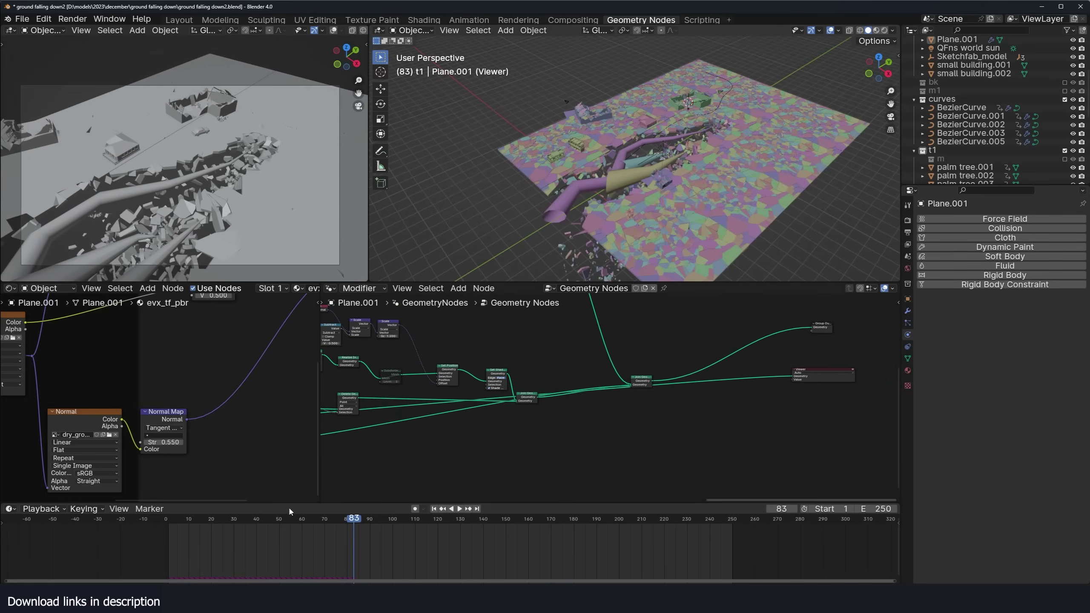
pyautogui.click(169, 548)
pyautogui.press('space')
pyautogui.scroll(2, 593, 230)
pyautogui.press('space')
# Examine the Random Value and Scale nodes that drive the instance rotation in the finished project.
pyautogui.moveTo(336, 401); pyautogui.dragTo(778, 354, button='middle')
pyautogui.scroll(8, 698, 379)
pyautogui.moveTo(699, 380); pyautogui.dragTo(897, 301, button='middle')
# Switch back to the tur file and connect a vector Random Value with maximum 4.300, 4.900, 4.900 to the Instance on Points Rotation.
pyautogui.moveTo(447, 598)
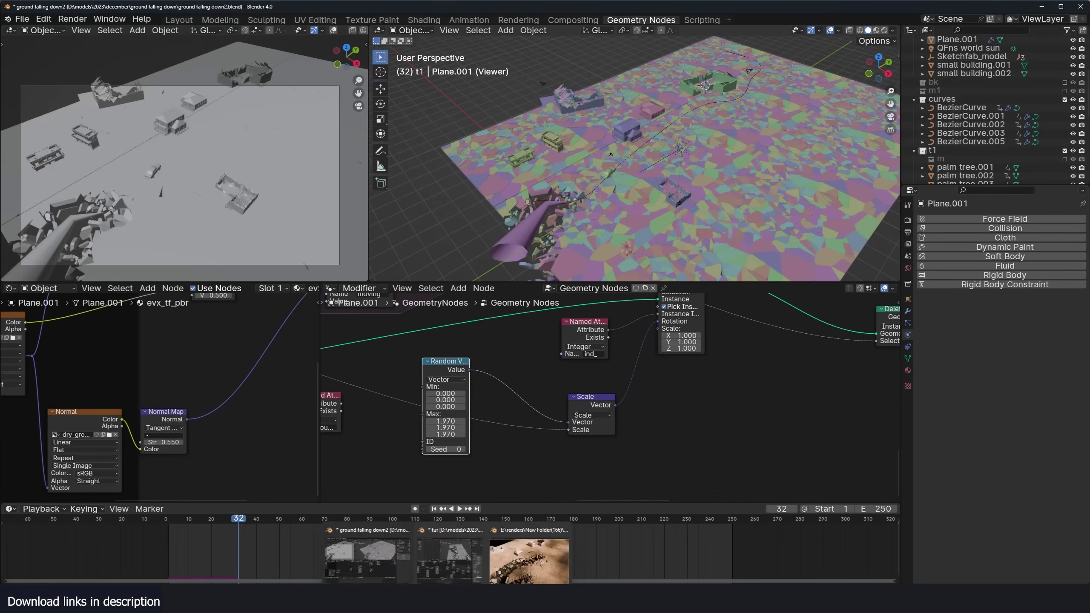
pyautogui.click(450, 558)
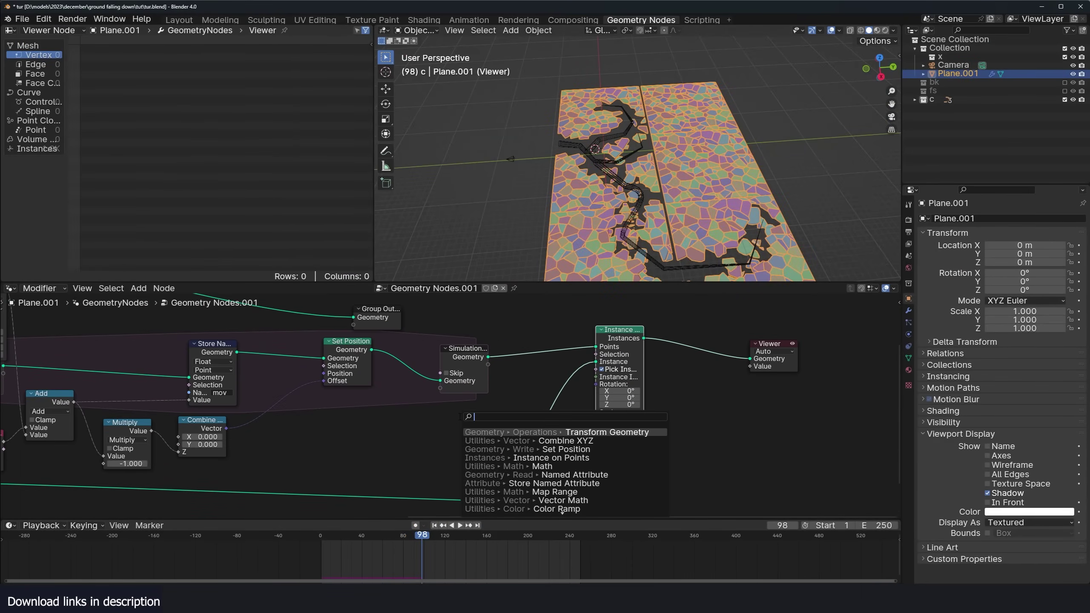
pyautogui.write('ra')
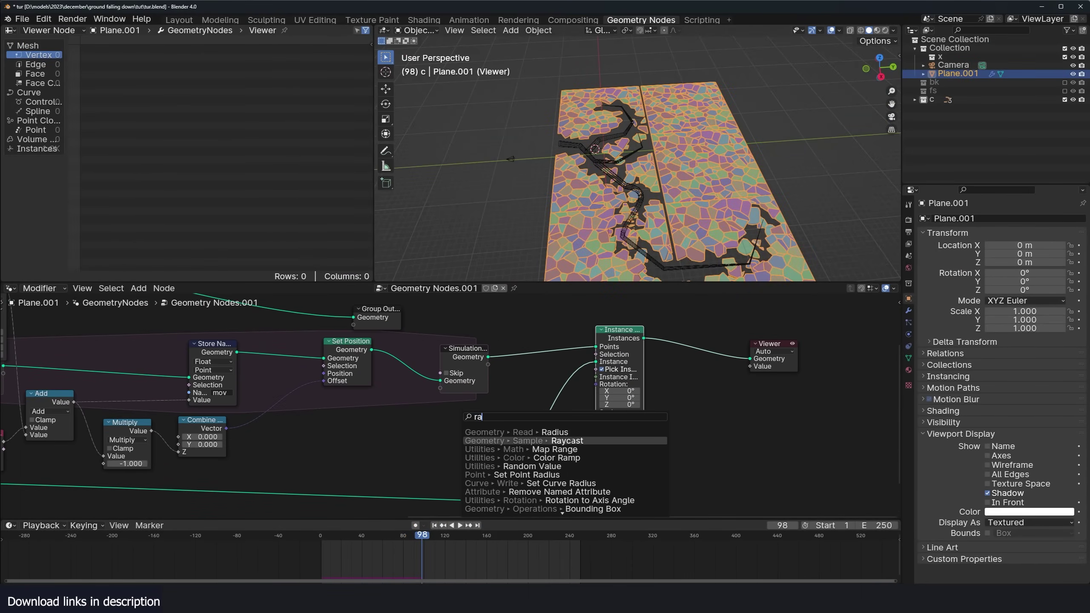
pyautogui.press('Down')
pyautogui.press('Return')
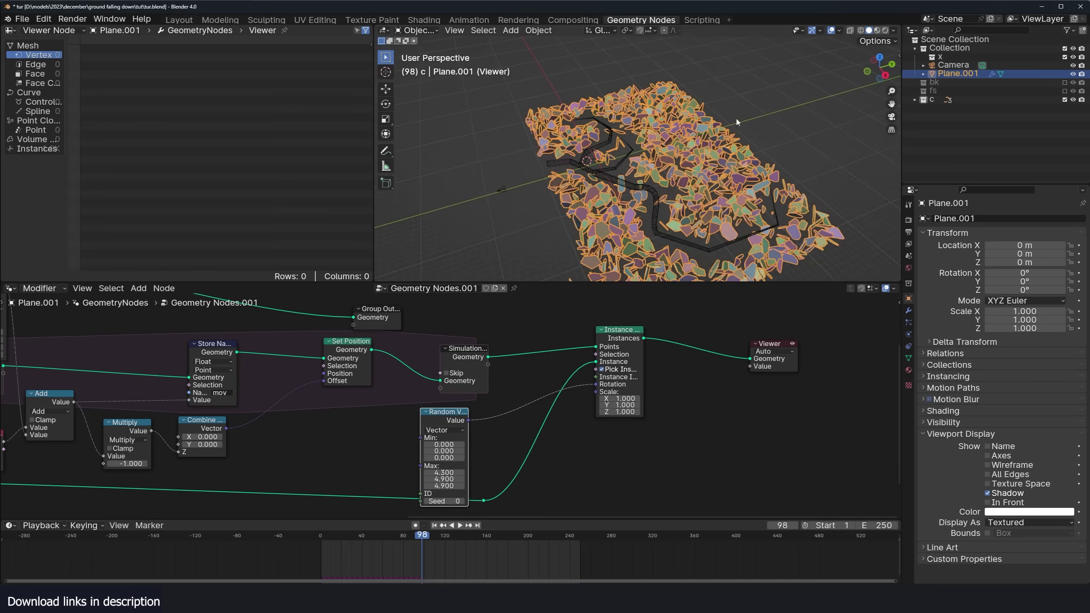
# Insert a Vector Math node set to Scale between the Random Value and the Instance on Points Rotation.
pyautogui.hotkey('shift', 'a')
pyautogui.click(428, 390)
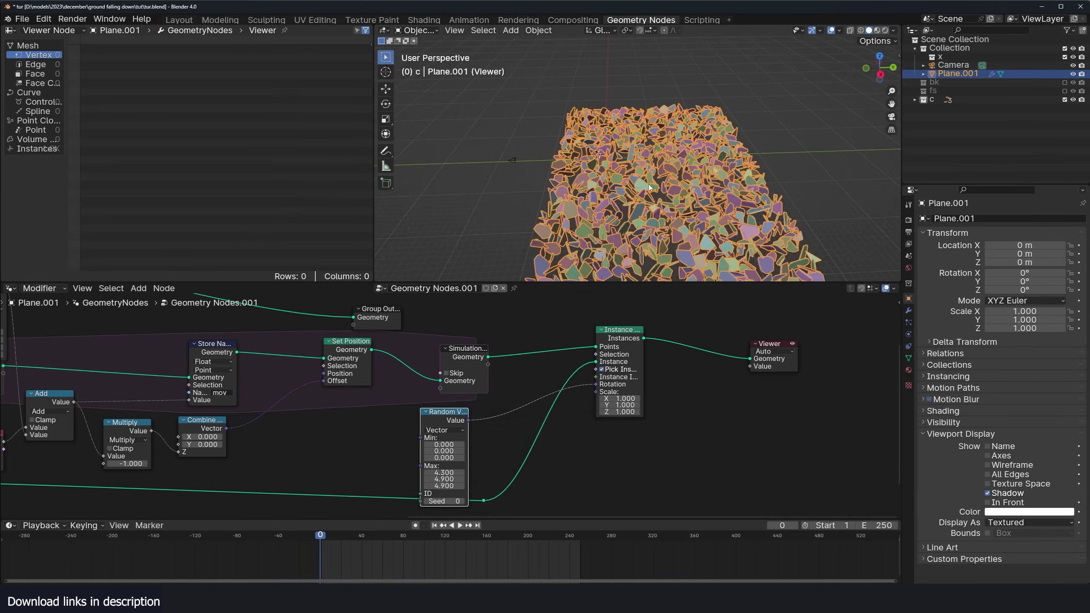
pyautogui.scroll(-3, 528, 451)
pyautogui.scroll(3, 493, 453)
pyautogui.hotkey('shift', 'a')
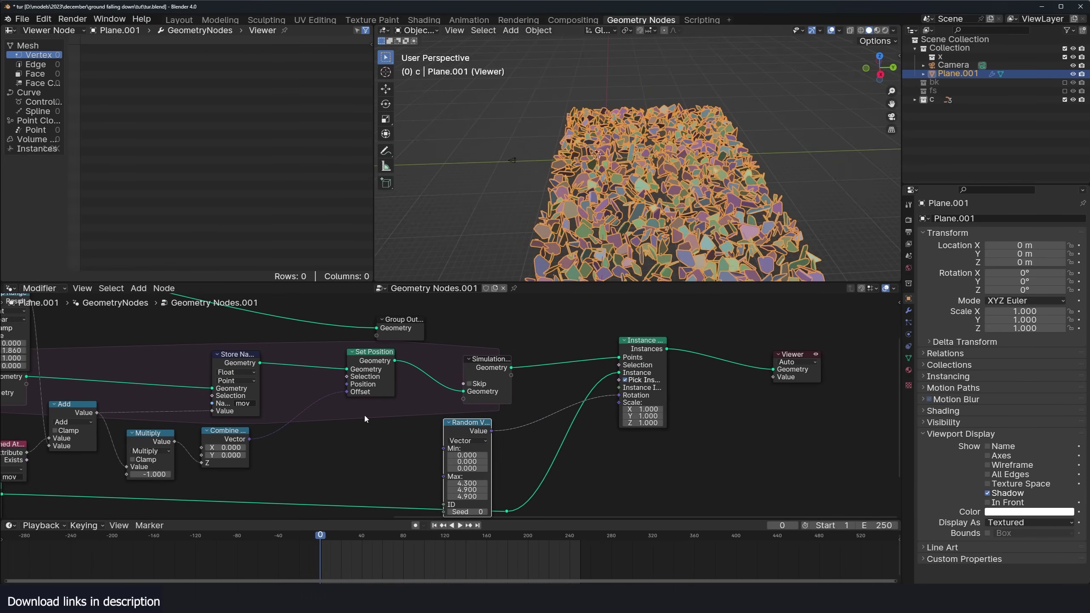
pyautogui.hotkey('shift', 'a')
pyautogui.click(535, 417)
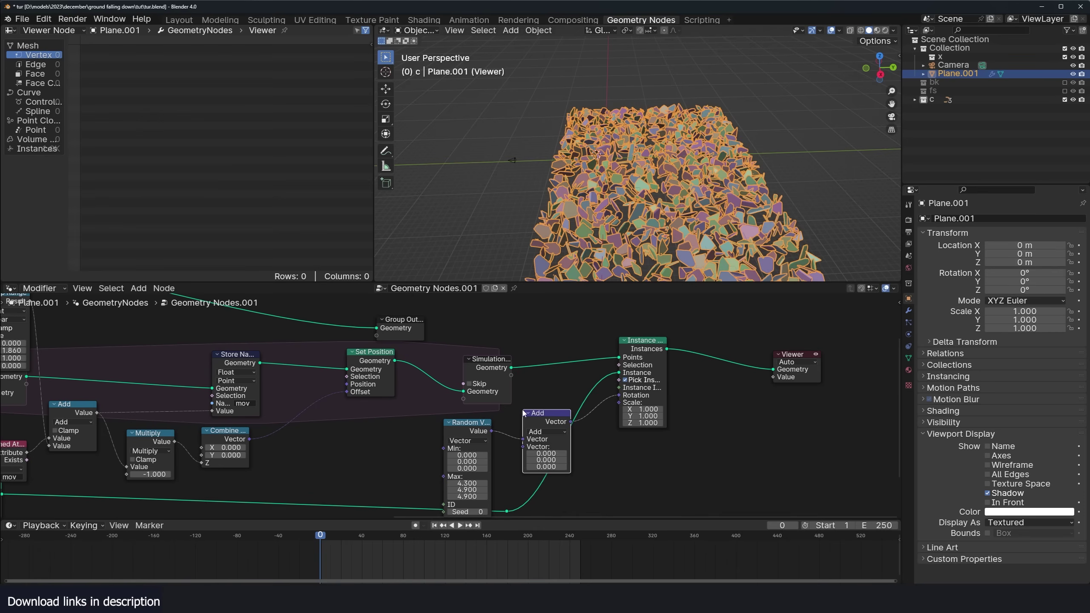
pyautogui.click(552, 431)
pyautogui.click(547, 553)
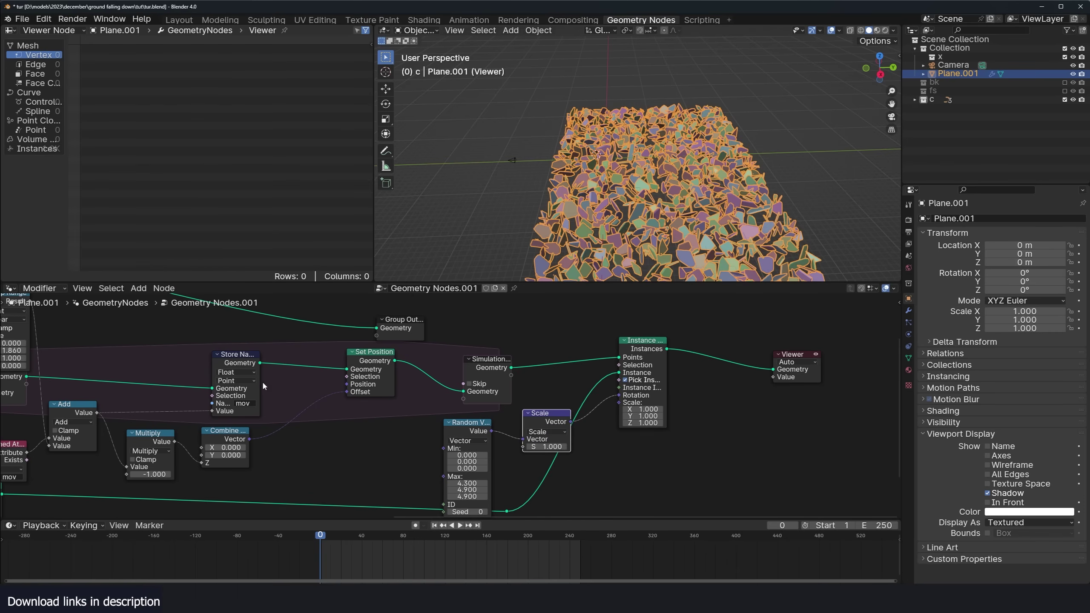
# Route the Multiply value through the simulation zone output and connect it to the Scale node's scale factor.
pyautogui.moveTo(234, 384); pyautogui.dragTo(281, 389, button='middle')
pyautogui.moveTo(116, 458); pyautogui.dragTo(172, 433, button='middle')
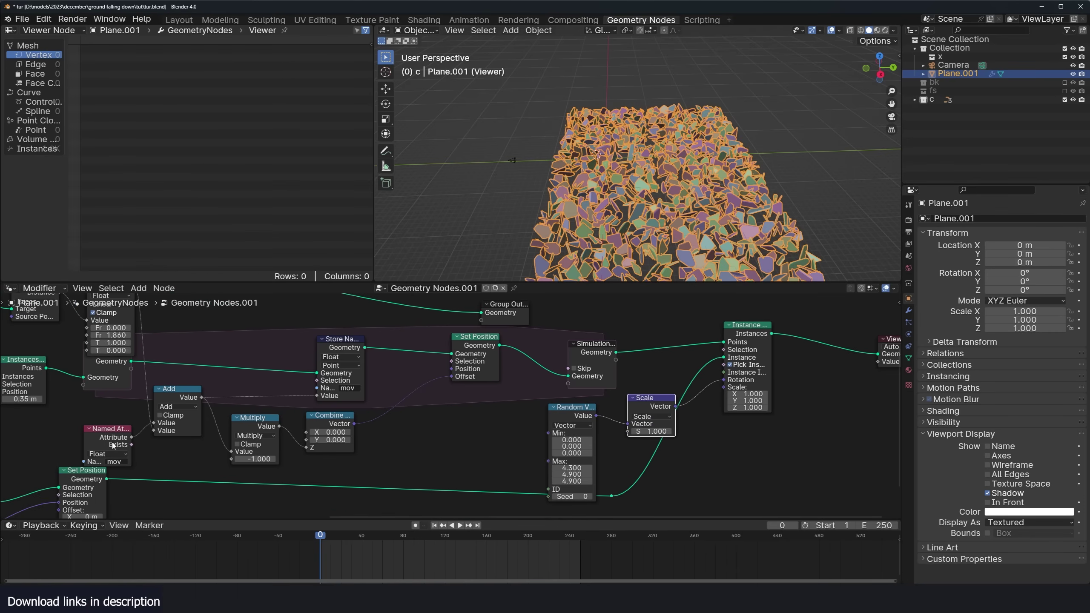
pyautogui.moveTo(113, 443); pyautogui.dragTo(100, 436)
pyautogui.moveTo(134, 412); pyautogui.dragTo(98, 413, button='middle')
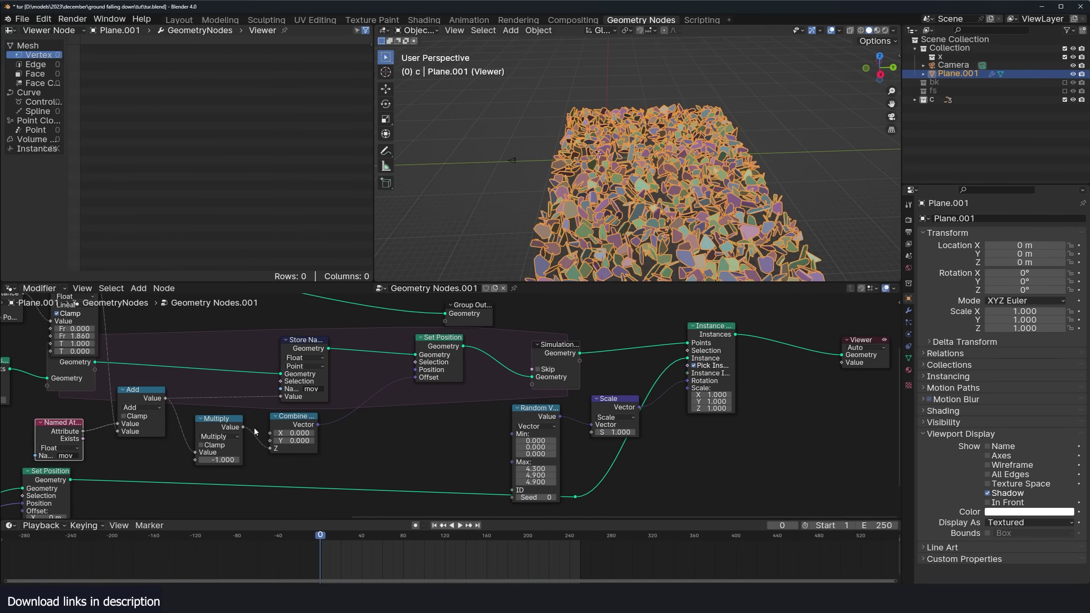
pyautogui.moveTo(541, 389); pyautogui.dragTo(567, 378)
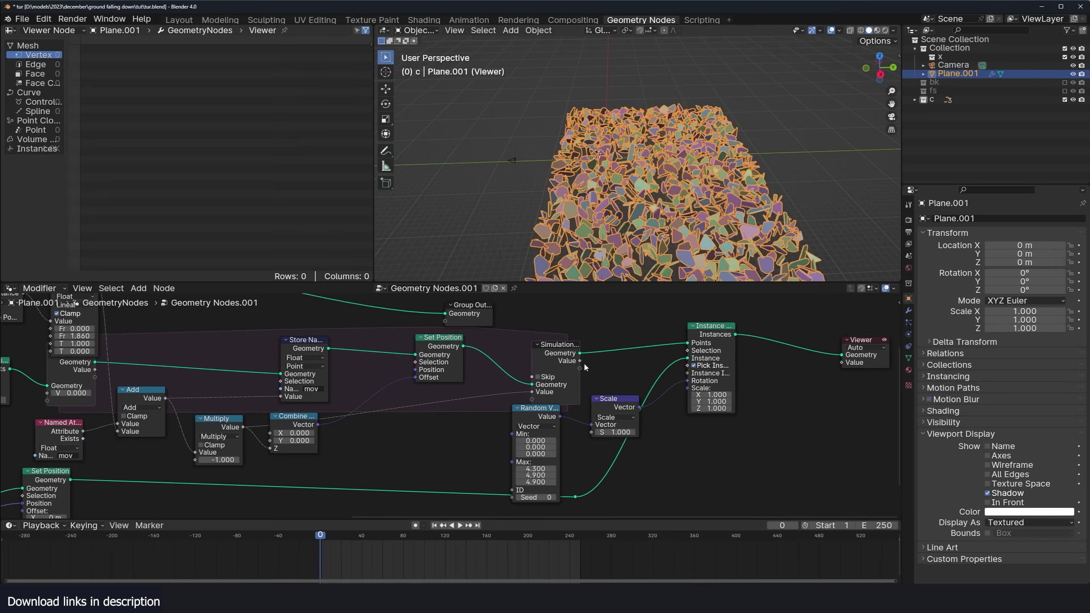
pyautogui.moveTo(593, 437); pyautogui.dragTo(594, 437)
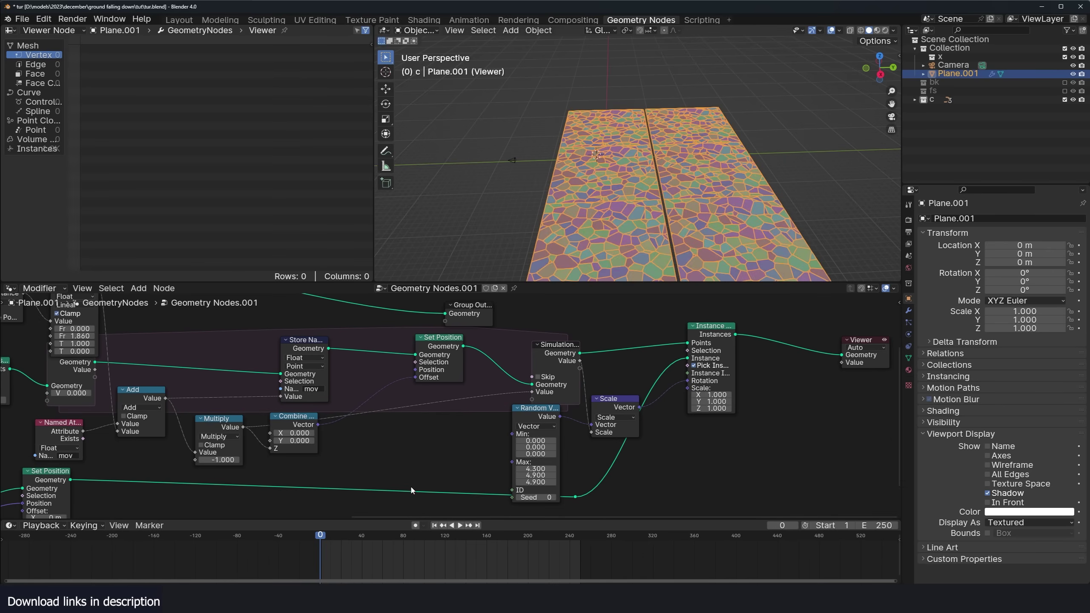
# Play the animation and orbit around the slab to examine how the falling pieces rotate along the curves.
pyautogui.press('space')
pyautogui.moveTo(593, 171); pyautogui.dragTo(707, 184, button='middle')
pyautogui.press('space')
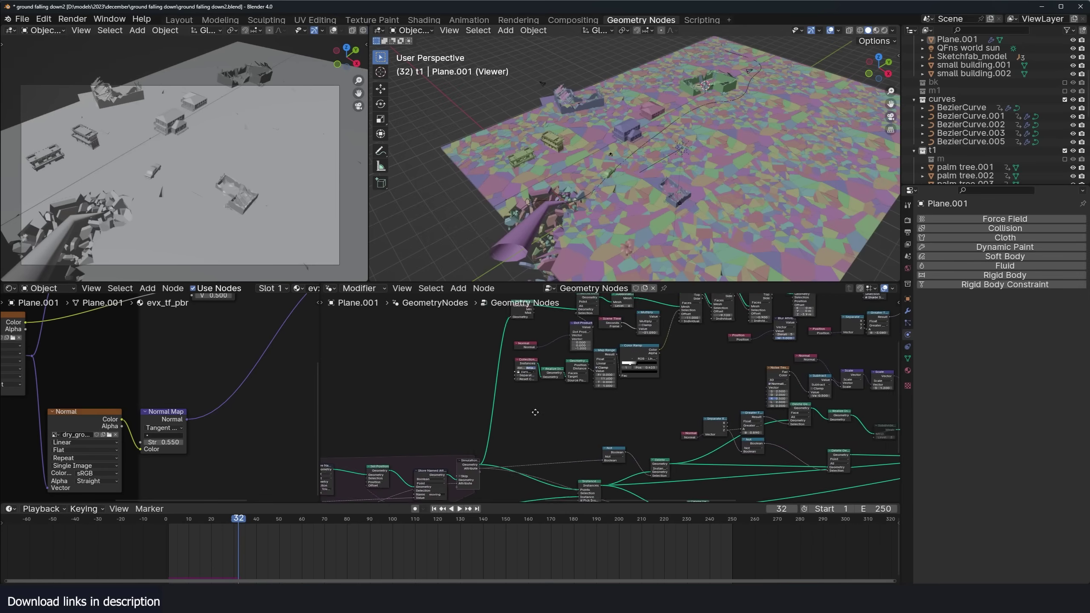
# Preview the finished project's simulation zone output and look at the rendered frame 0097.png.
pyautogui.moveTo(535, 412)
pyautogui.mouseDown(button='middle')
pyautogui.moveTo(569, 424)
pyautogui.moveTo(546, 414)
pyautogui.mouseUp(button='middle')
pyautogui.keyDown('ctrl'); pyautogui.keyDown('shift'); pyautogui.click(451, 468); pyautogui.keyUp('shift'); pyautogui.keyUp('ctrl')
pyautogui.moveTo(453, 450); pyautogui.dragTo(447, 458, button='middle')
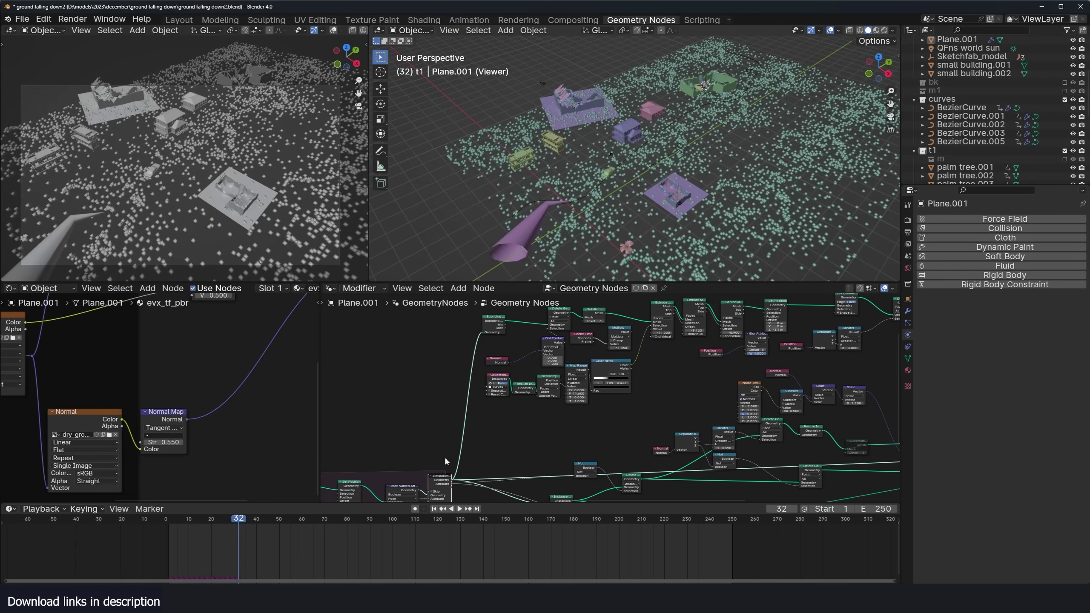
pyautogui.moveTo(471, 420); pyautogui.dragTo(471, 418, button='middle')
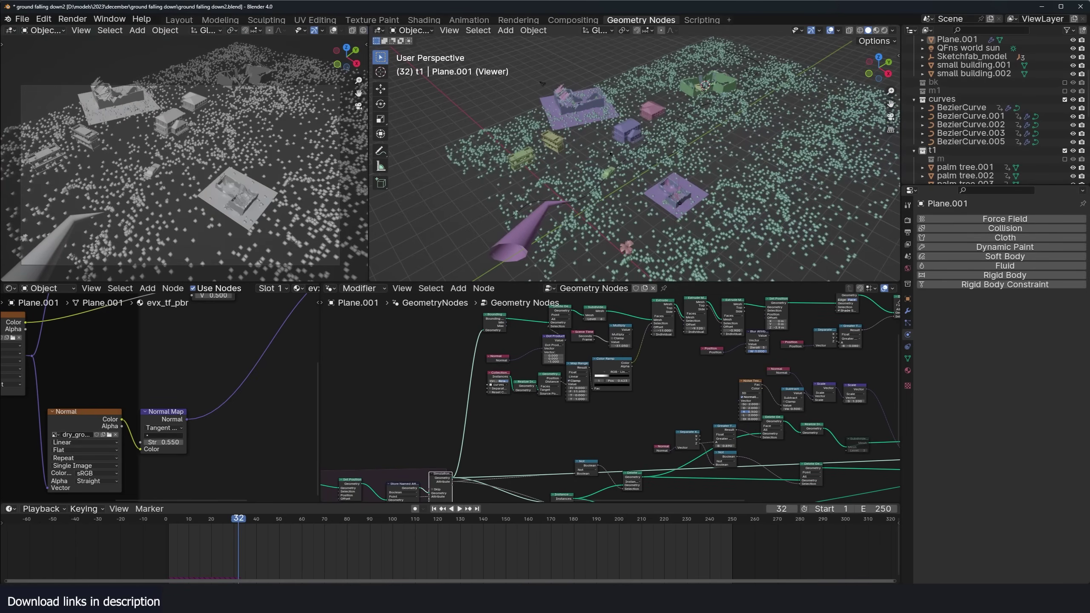
pyautogui.hotkey('ctrl', 'F11')
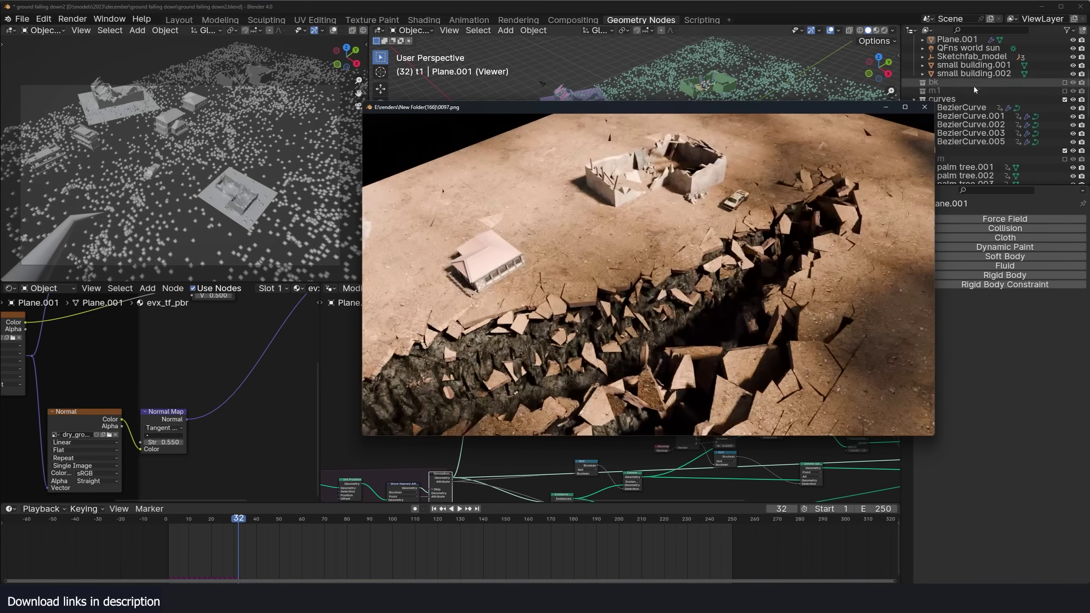
pyautogui.click(924, 107)
# Preview the finished project's Bounding Box node and switch back to the tur file.
pyautogui.moveTo(599, 422); pyautogui.dragTo(593, 467, button='middle')
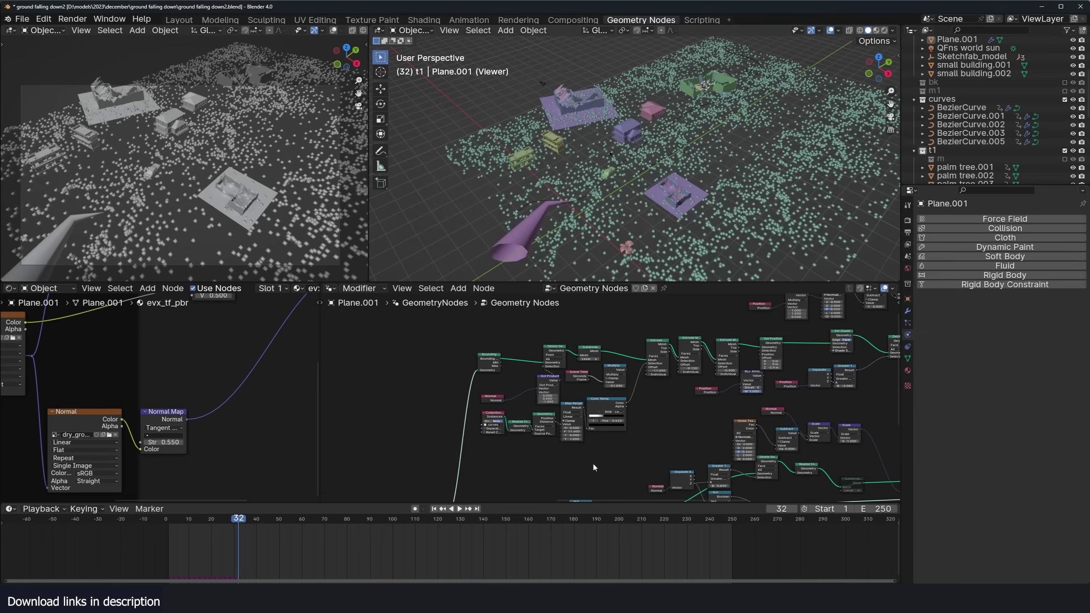
pyautogui.scroll(3, 592, 458)
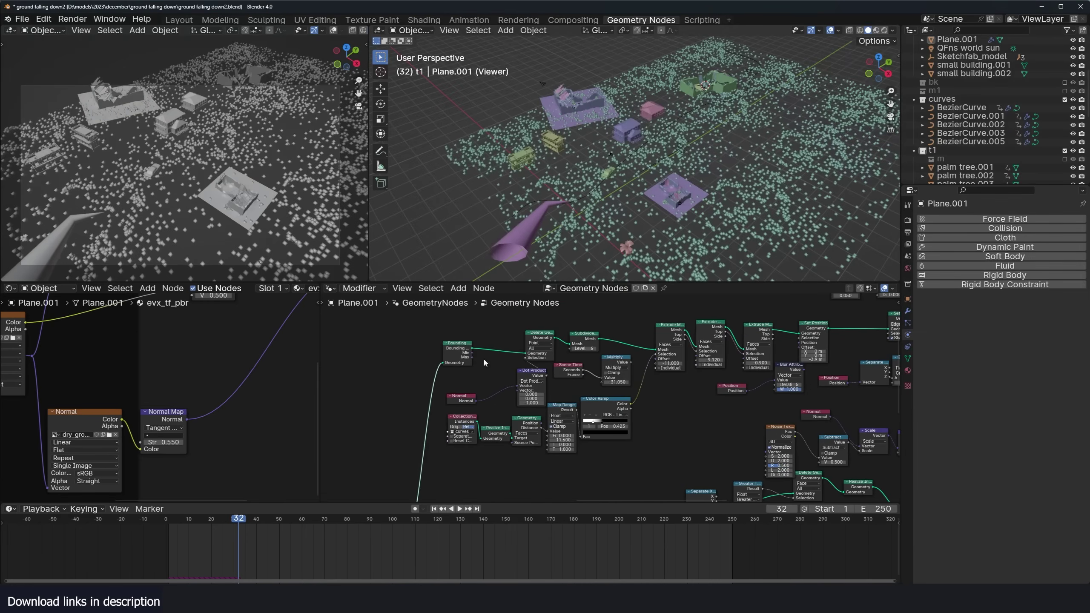
pyautogui.keyDown('ctrl'); pyautogui.keyDown('shift'); pyautogui.click(459, 351); pyautogui.keyUp('shift'); pyautogui.keyUp('ctrl')
pyautogui.click(1042, 6)
pyautogui.click(447, 597)
pyautogui.click(542, 558)
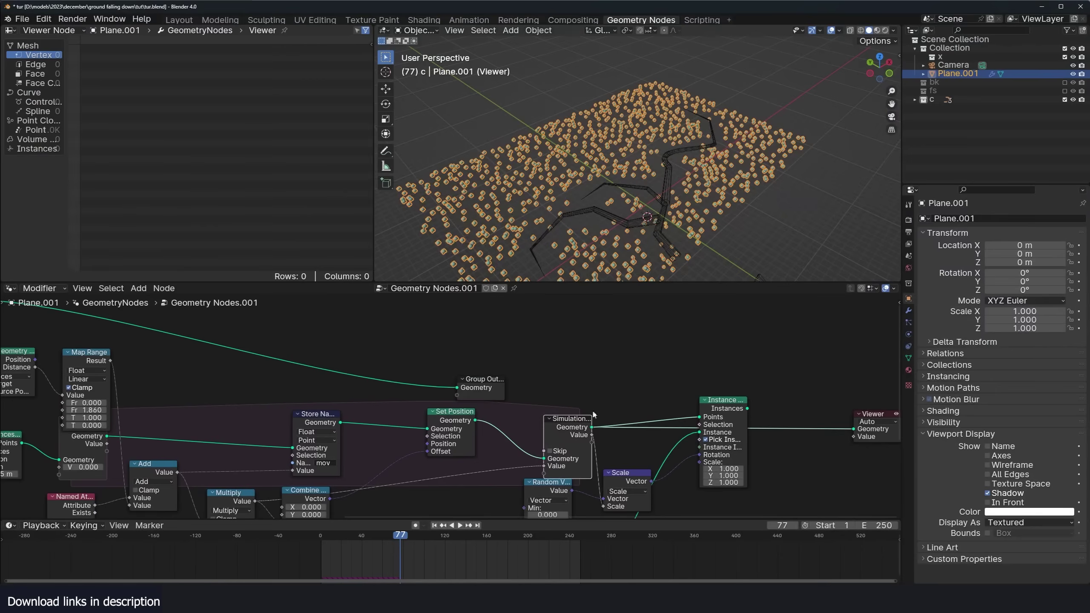
# Add a Bounding Box node fed by the simulation zone's Geometry output and preview it in the Viewer.
pyautogui.moveTo(691, 308); pyautogui.dragTo(638, 329, button='middle')
pyautogui.hotkey('shift', 'a')
pyautogui.click(622, 342)
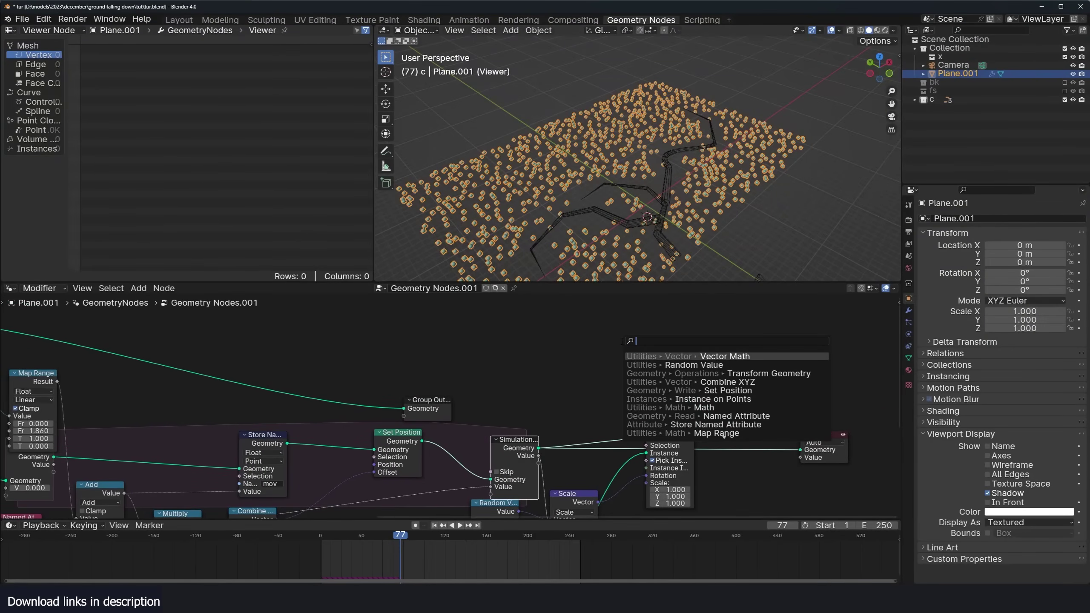
pyautogui.write('bou')
pyautogui.click(711, 357)
pyautogui.click(615, 345)
pyautogui.moveTo(538, 448); pyautogui.dragTo(597, 392)
pyautogui.moveTo(598, 392); pyautogui.dragTo(613, 378)
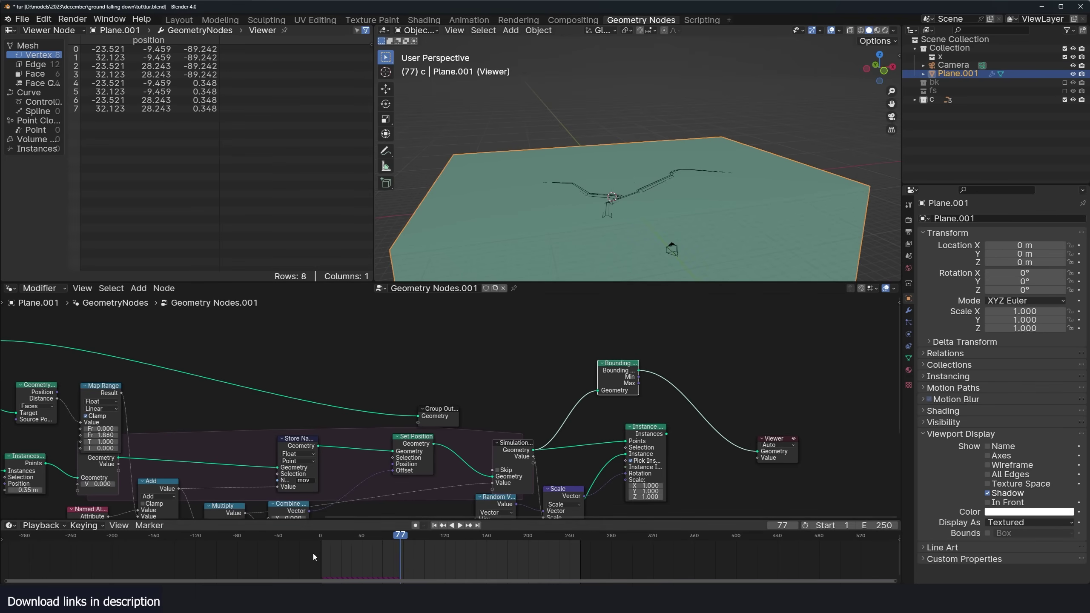
# Play the animation from the start to examine how the bounding box changes.
pyautogui.click(314, 557)
pyautogui.press('space')
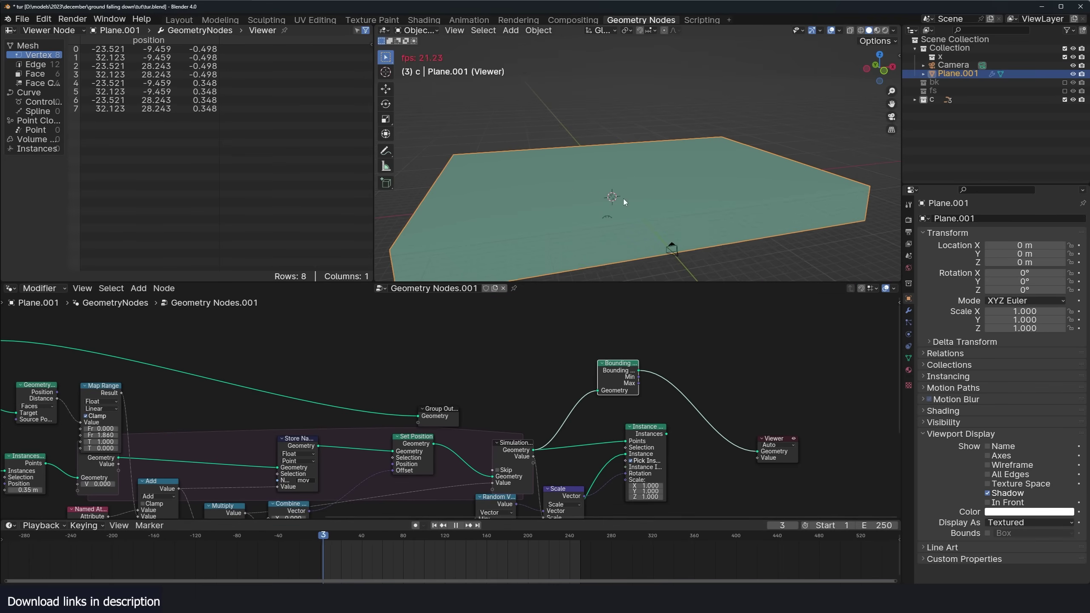
pyautogui.scroll(-4, 657, 214)
pyautogui.keyDown('shift'); pyautogui.moveTo(661, 216); pyautogui.dragTo(688, 191, button='middle'); pyautogui.keyUp('shift')
pyautogui.scroll(2, 688, 192)
pyautogui.press('Escape')
pyautogui.moveTo(606, 388); pyautogui.dragTo(615, 357, button='middle')
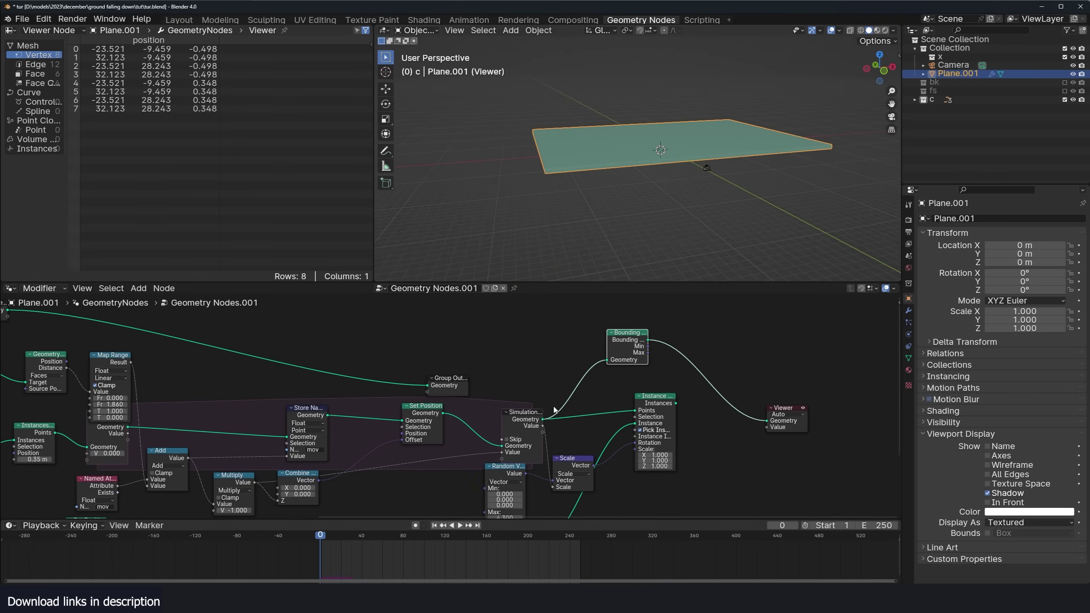
# Preview the falling simulation points and the Bounding Box output in turn, playing each to compare their extents.
pyautogui.keyDown('ctrl'); pyautogui.keyDown('shift'); pyautogui.click(522, 432); pyautogui.keyUp('shift'); pyautogui.keyUp('ctrl')
pyautogui.press('space')
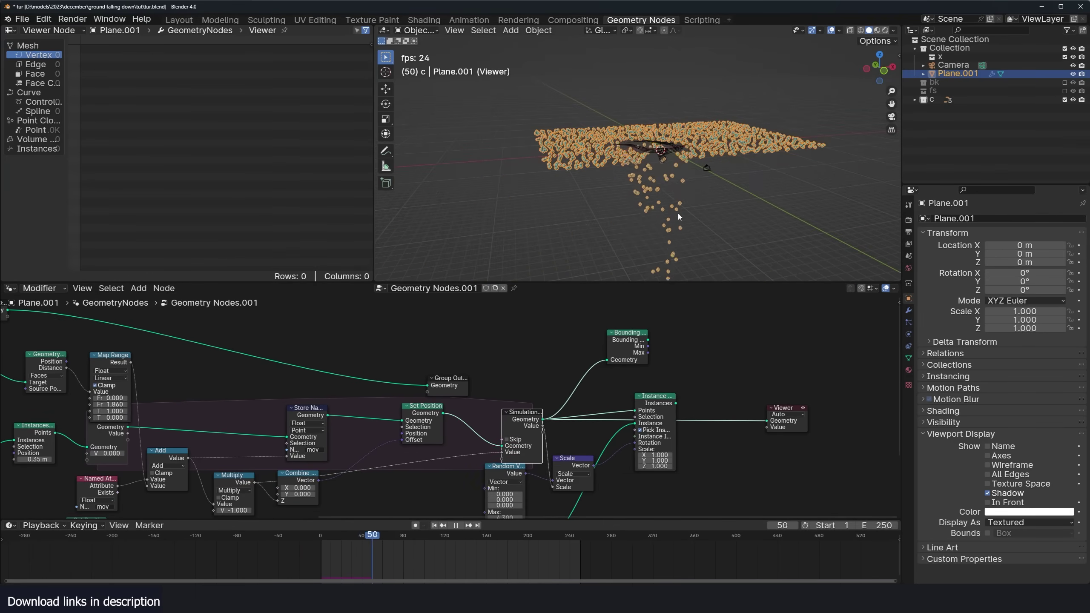
pyautogui.press('Escape')
pyautogui.scroll(4, 635, 348)
pyautogui.moveTo(635, 347); pyautogui.dragTo(581, 357, button='middle')
pyautogui.keyDown('ctrl'); pyautogui.keyDown('shift'); pyautogui.click(580, 357); pyautogui.keyUp('shift'); pyautogui.keyUp('ctrl')
pyautogui.press('space')
pyautogui.moveTo(690, 182); pyautogui.dragTo(720, 181, button='middle')
pyautogui.scroll(1, 671, 360)
# Insert a Delete Geometry node between the Bounding Box and the Viewer.
pyautogui.moveTo(558, 365); pyautogui.dragTo(539, 360, button='middle')
pyautogui.moveTo(522, 342); pyautogui.dragTo(421, 343)
pyautogui.hotkey('shift', 'a')
pyautogui.hotkey('shift', 'a')
pyautogui.write('de')
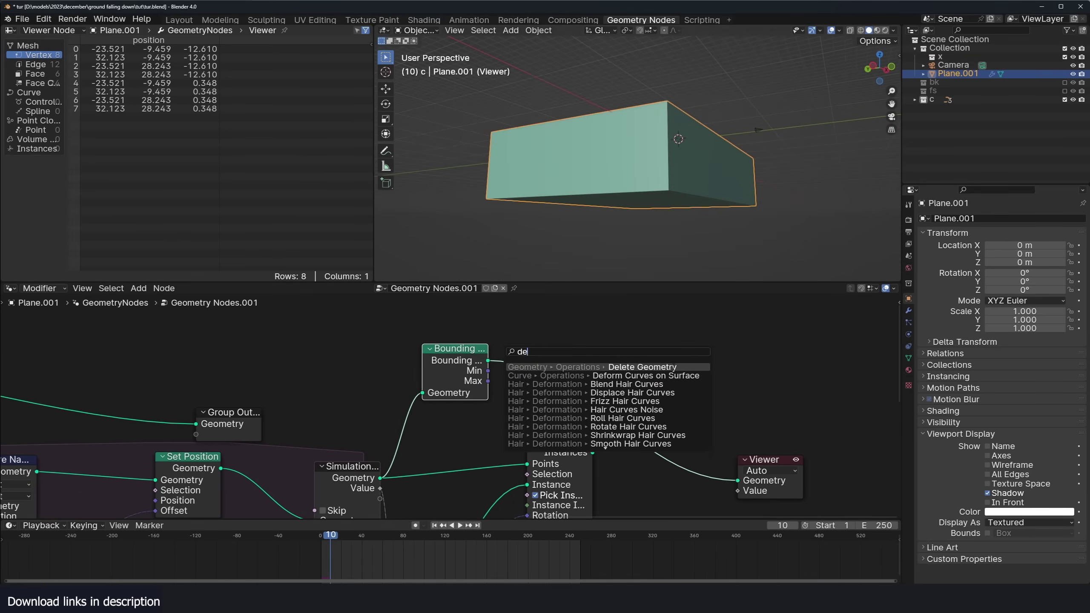
pyautogui.click(674, 368)
pyautogui.click(656, 325)
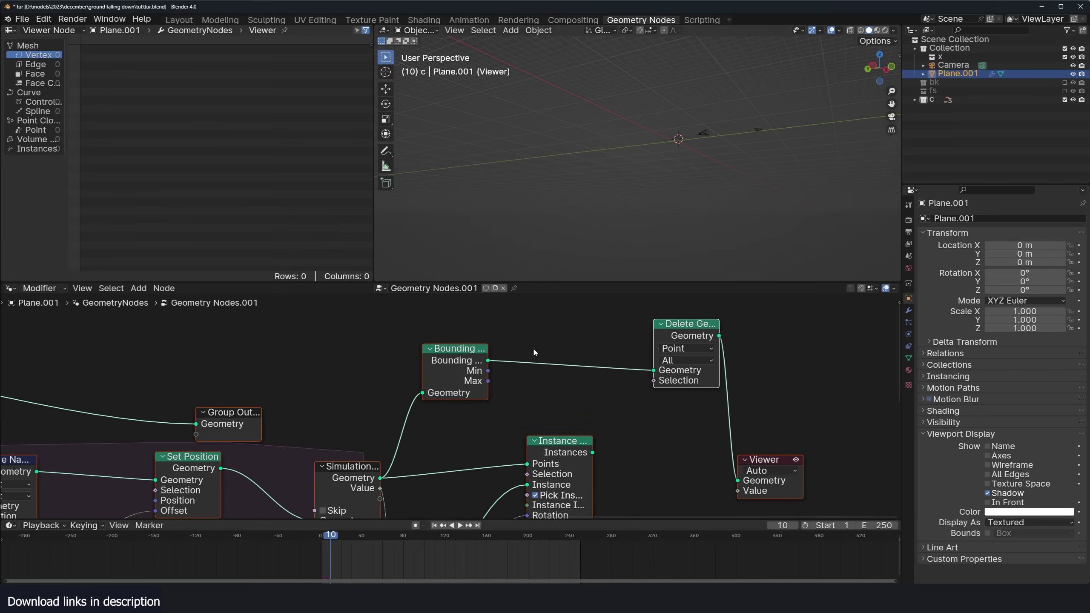
# Drive the Delete Geometry Selection with a Dot Product of a Normal node and the vector 0, 0, -1.
pyautogui.hotkey('shift', 'a')
pyautogui.click(533, 349)
pyautogui.write('nor')
pyautogui.press('Return')
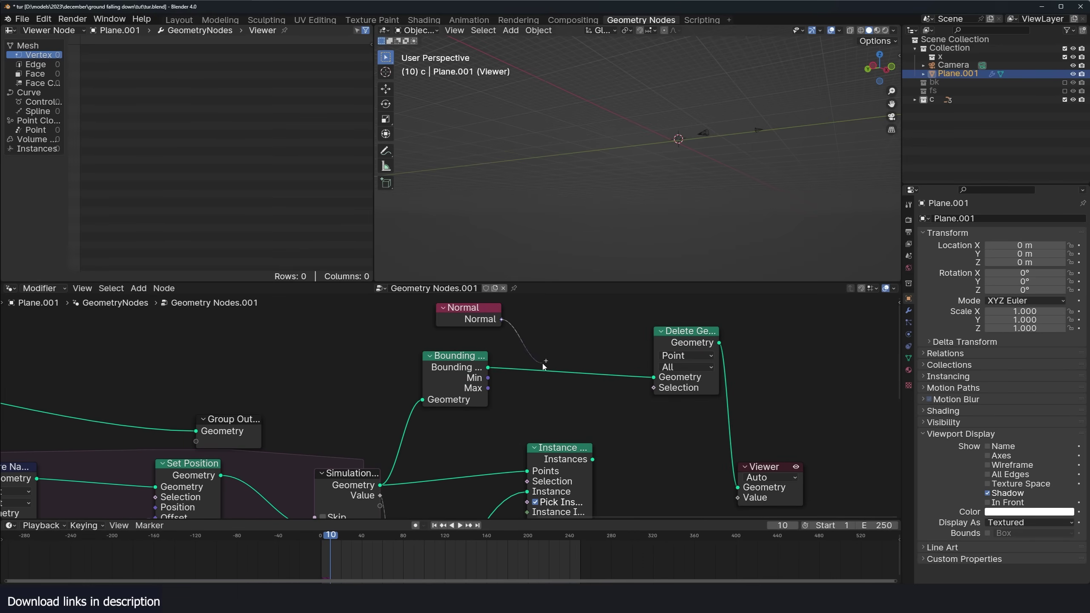
pyautogui.moveTo(544, 367); pyautogui.dragTo(544, 367)
pyautogui.write('d')
pyautogui.doubleClick(556, 372)
pyautogui.write('1')
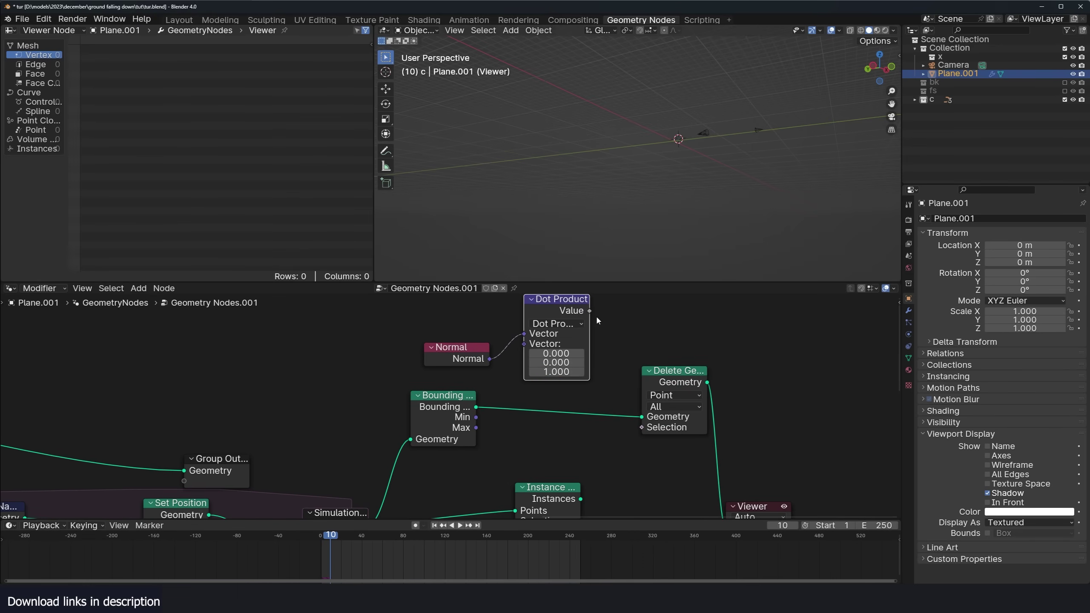
pyautogui.moveTo(624, 424); pyautogui.dragTo(641, 427)
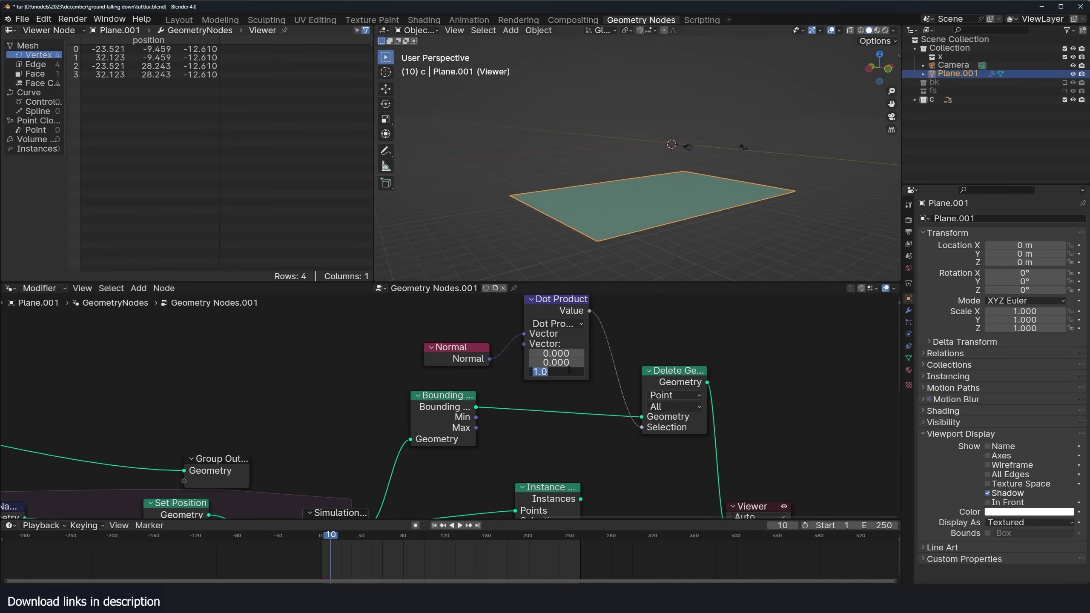
pyautogui.press('Return')
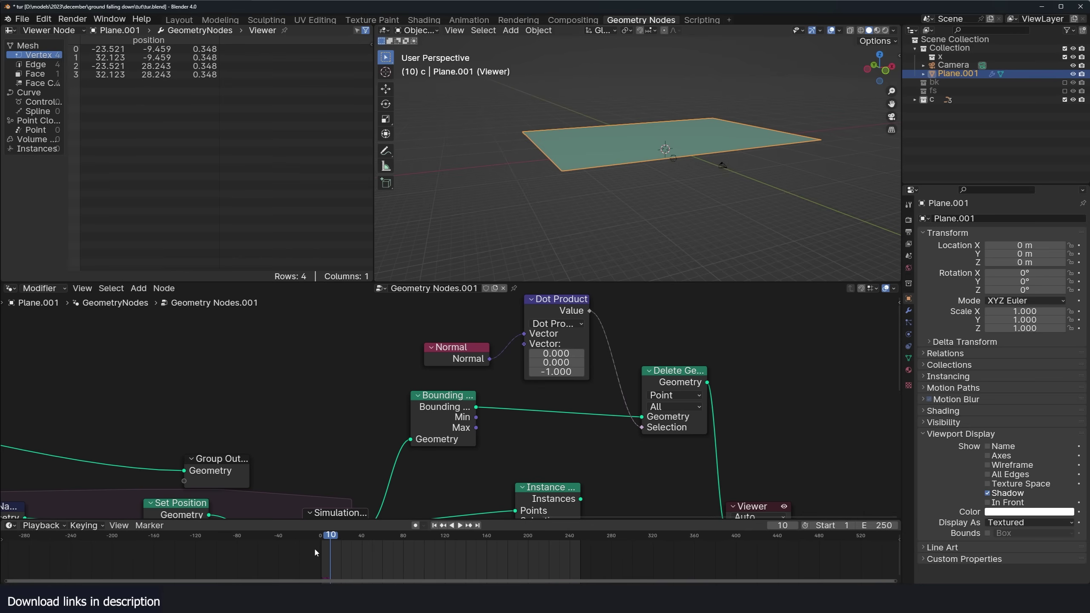
# Insert a Subdivide Mesh node after Delete Geometry and set its Level to 5.
pyautogui.moveTo(646, 437); pyautogui.dragTo(531, 438, button='middle')
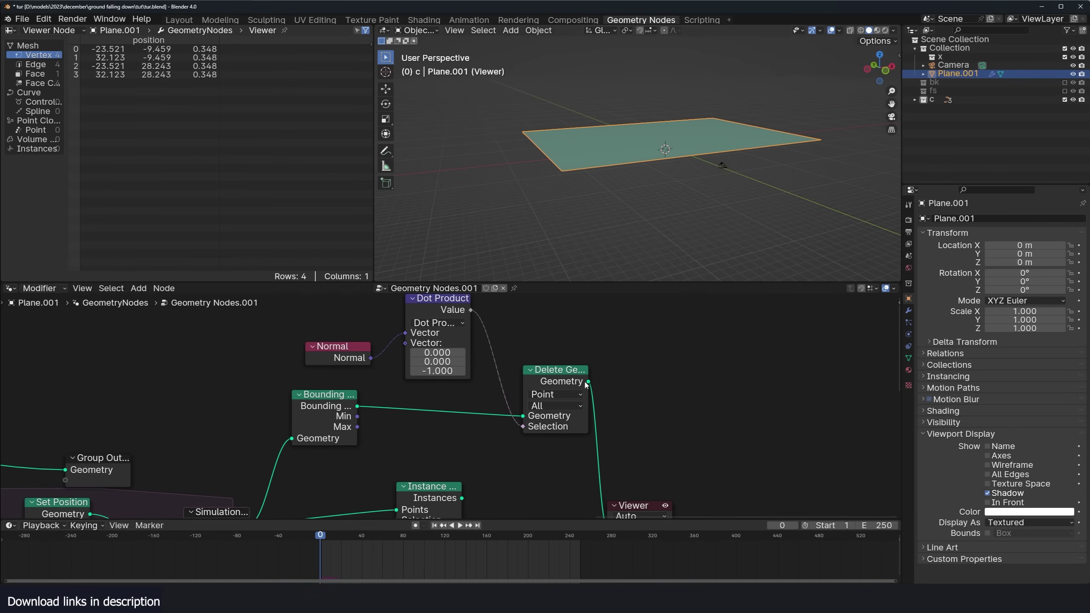
pyautogui.hotkey('shift', 'a')
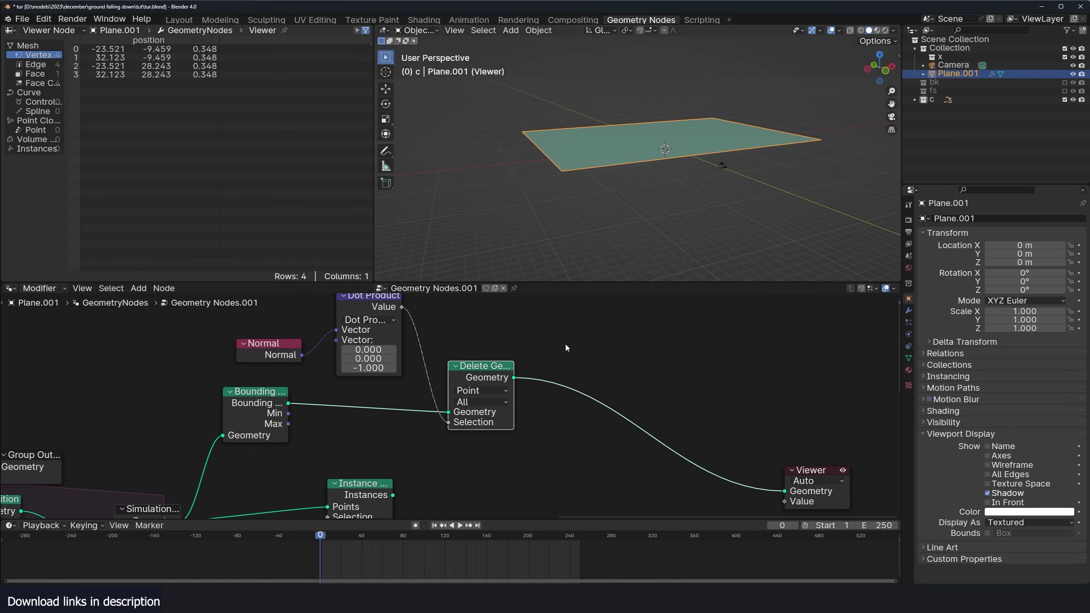
pyautogui.hotkey('shift', 'a')
pyautogui.click(568, 345)
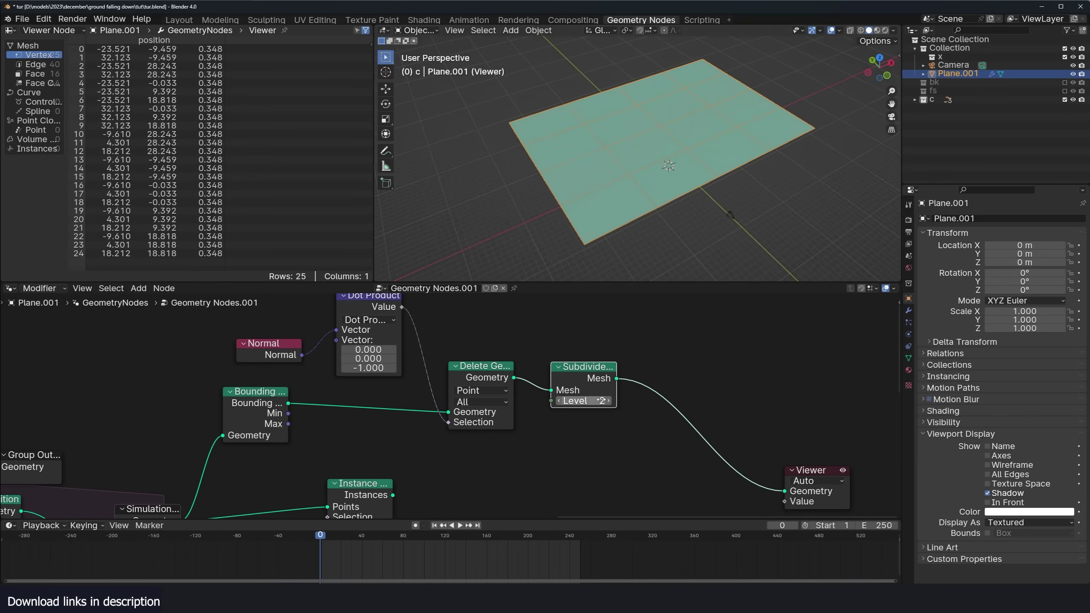
pyautogui.moveTo(602, 401); pyautogui.dragTo(622, 400)
# Add a Set Position node after Subdivide Mesh, with a Combine XYZ Offset whose Z takes the simulation zone's Value.
pyautogui.hotkey('shift', 'a')
pyautogui.write('s')
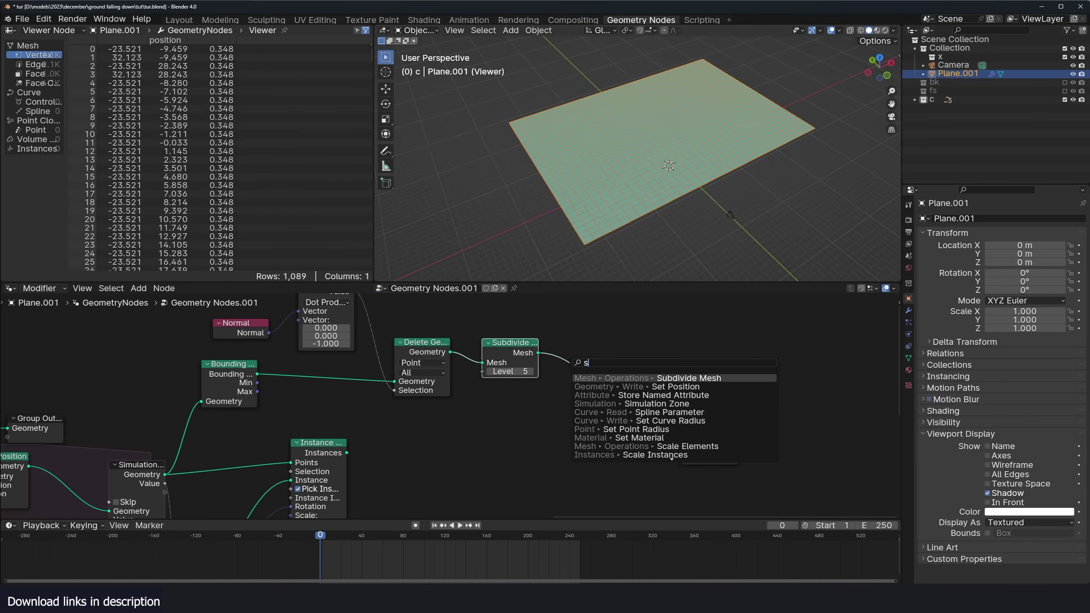
pyautogui.write('et')
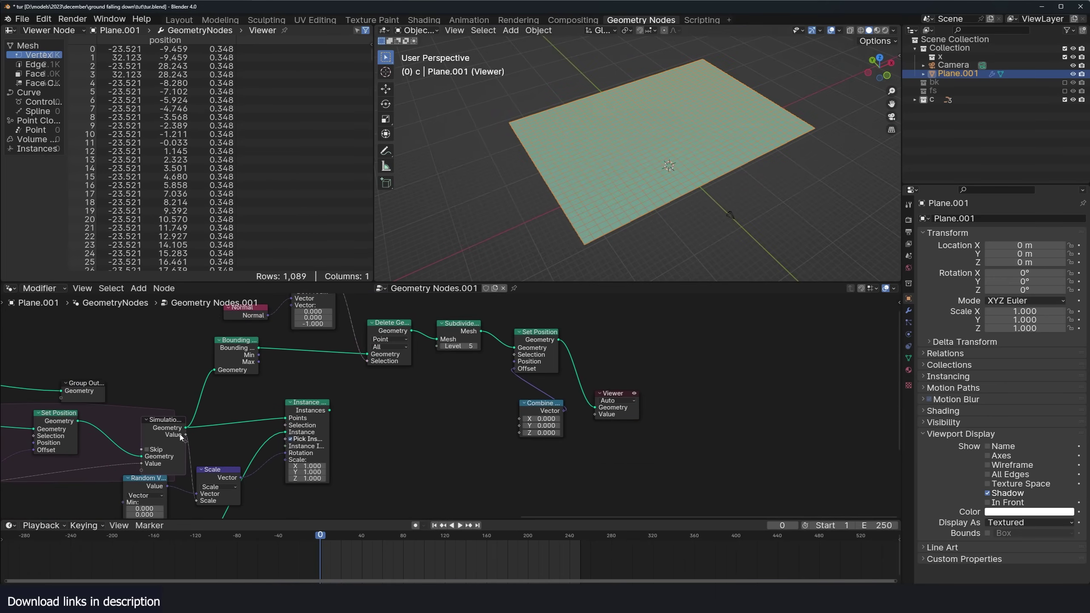
pyautogui.click(179, 435)
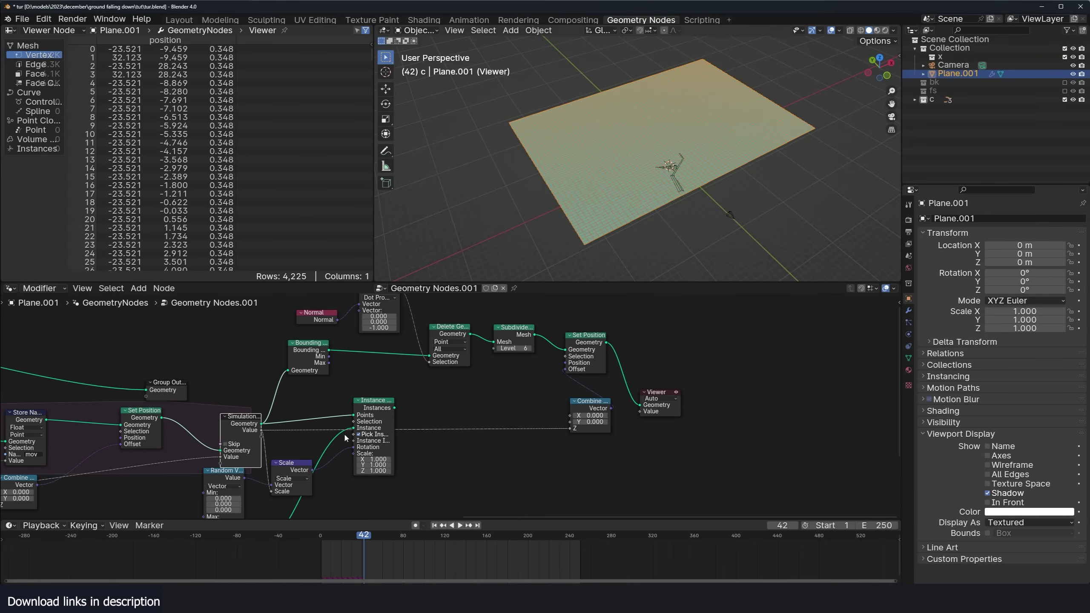
# Shift the Bounding Box node clear of the simulation output and disconnect the simulation Value from the Combine XYZ Z input.
pyautogui.moveTo(383, 435); pyautogui.dragTo(385, 456, button='middle')
pyautogui.moveTo(294, 383); pyautogui.dragTo(319, 379)
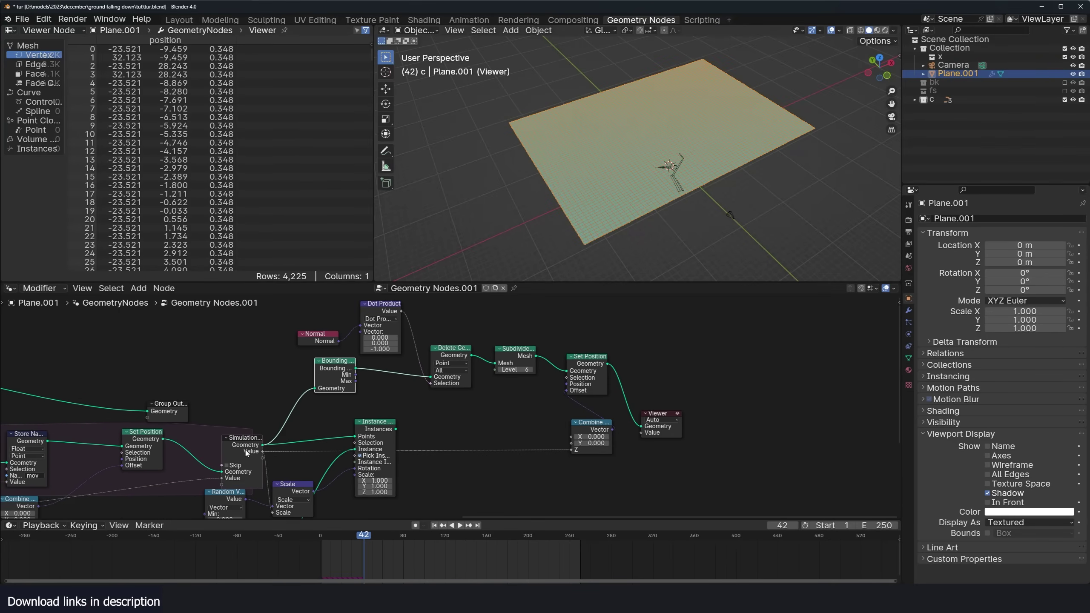
pyautogui.moveTo(262, 451); pyautogui.dragTo(269, 448)
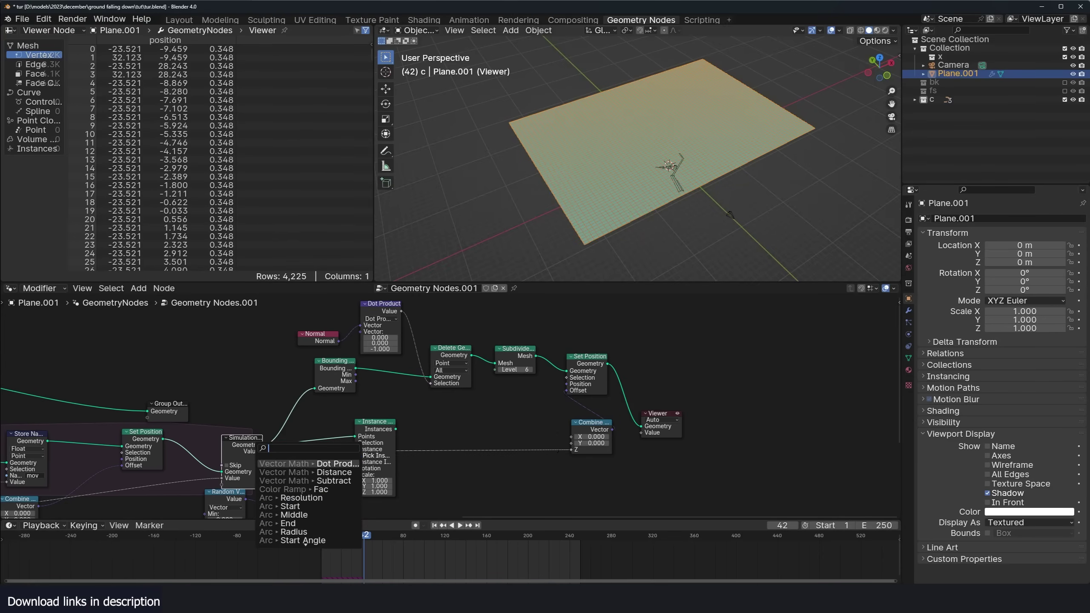
pyautogui.moveTo(571, 450); pyautogui.dragTo(558, 458)
pyautogui.moveTo(409, 409); pyautogui.dragTo(515, 424, button='middle')
pyautogui.scroll(-2, 515, 425)
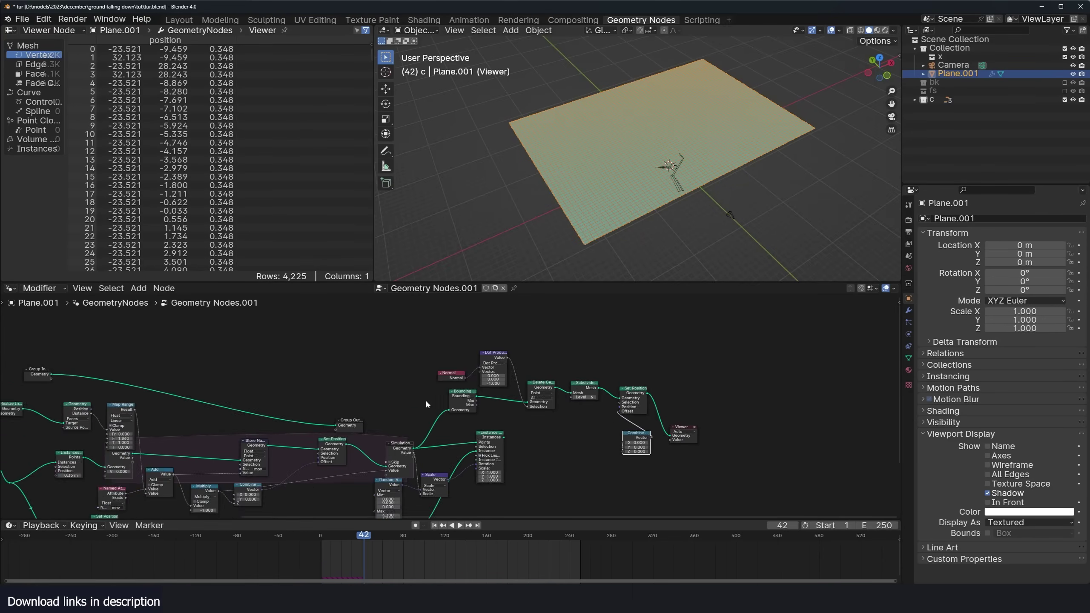
# Connect the Map Range Result to the Z input of the Combine XYZ node driving the ground's Set Position.
pyautogui.moveTo(171, 402); pyautogui.dragTo(310, 414, button='middle')
pyautogui.scroll(1, 310, 414)
pyautogui.moveTo(90, 429); pyautogui.dragTo(229, 429)
pyautogui.moveTo(254, 418); pyautogui.dragTo(256, 401)
pyautogui.moveTo(317, 425); pyautogui.dragTo(215, 382, button='middle')
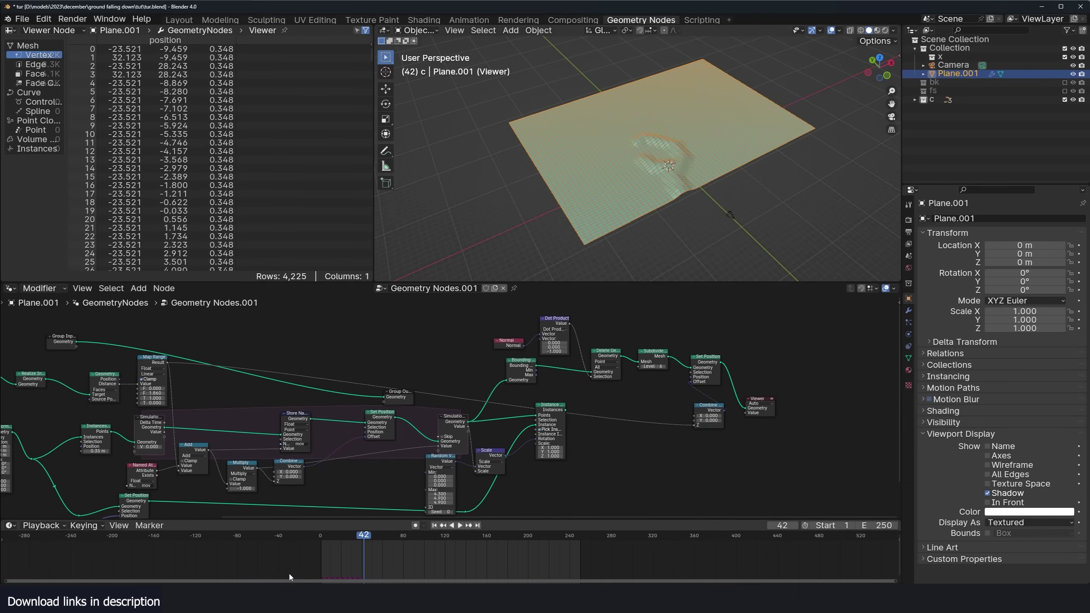
# Play the animation from the first frame and examine how the ground deforms along the curve.
pyautogui.hotkey('shift', 'Left')
pyautogui.press('space')
pyautogui.moveTo(715, 170); pyautogui.dragTo(683, 152, button='middle')
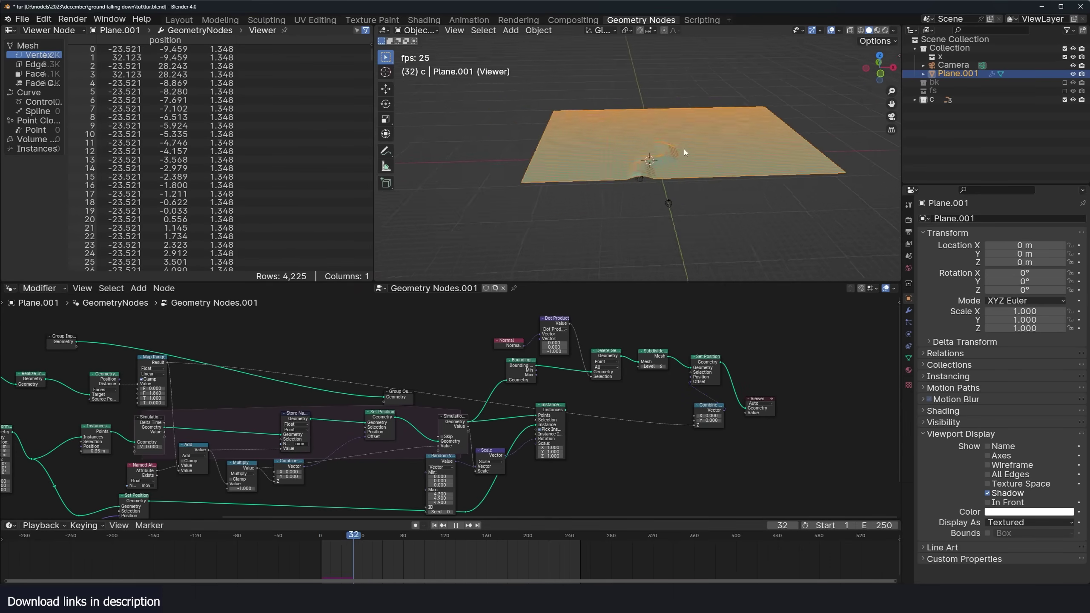
pyautogui.scroll(3, 683, 151)
pyautogui.press('space')
# Insert a Math node before the Combine XYZ Z input, set to Multiply with a value of -8.8.
pyautogui.moveTo(623, 407); pyautogui.dragTo(603, 376, button='middle')
pyautogui.scroll(1, 603, 376)
pyautogui.hotkey('shift', 'a')
pyautogui.write('math')
pyautogui.press('Return')
pyautogui.click(635, 381)
pyautogui.click(649, 393)
pyautogui.click(652, 394)
pyautogui.click(642, 417)
pyautogui.moveTo(643, 409); pyautogui.dragTo(605, 409)
# Insert a Color Ramp before the Multiply node and move its first stop to position 0.118.
pyautogui.hotkey('shift', 'a')
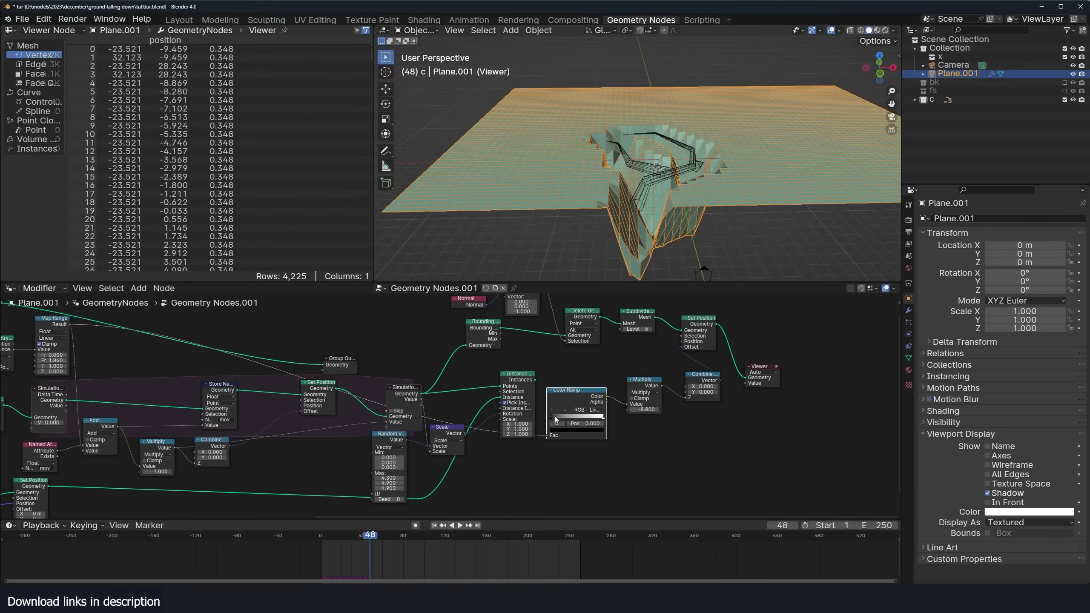
pyautogui.moveTo(552, 416); pyautogui.dragTo(590, 418)
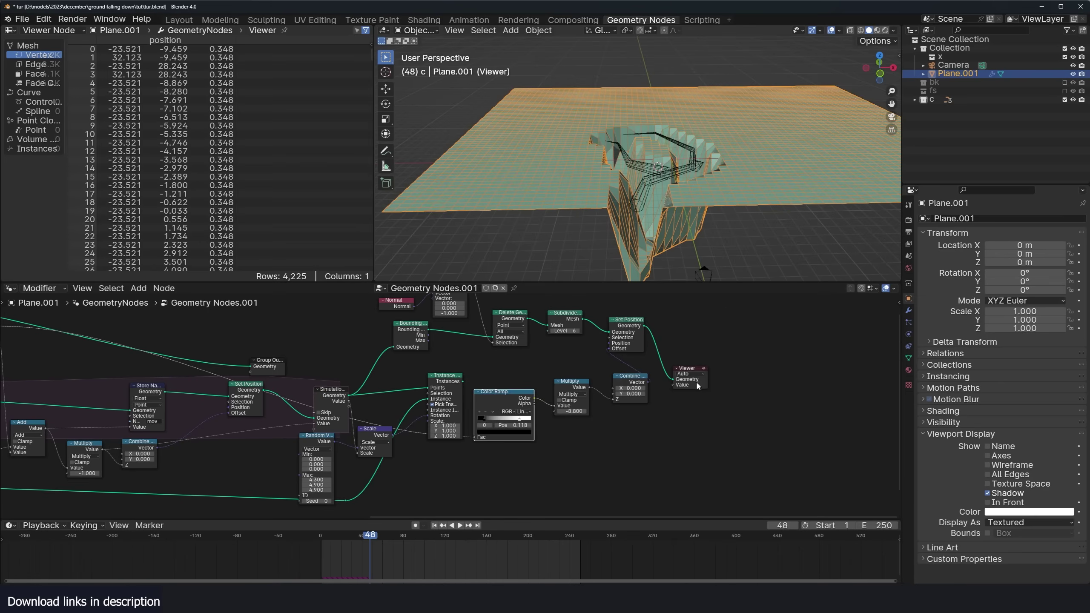
# Insert a Blur Attribute node of type Vector between Combine XYZ and the Set Position Offset, and adjust the Color Ramp's stops.
pyautogui.moveTo(697, 384); pyautogui.dragTo(775, 360)
pyautogui.moveTo(632, 321); pyautogui.dragTo(712, 304)
pyautogui.hotkey('shift', 'a')
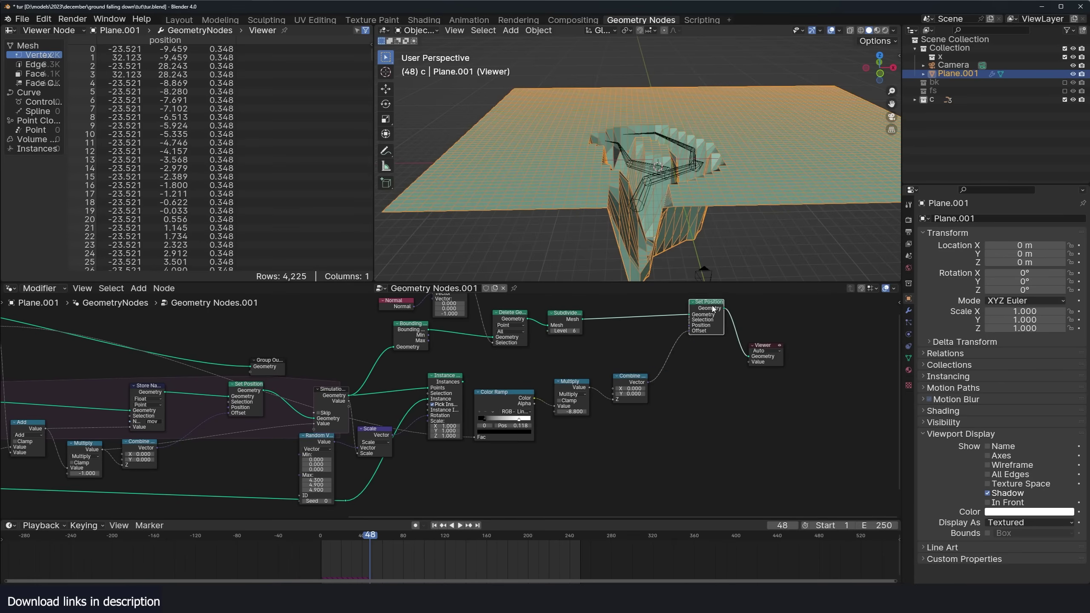
pyautogui.click(711, 305)
pyautogui.write('b')
pyautogui.write('l')
pyautogui.click(712, 392)
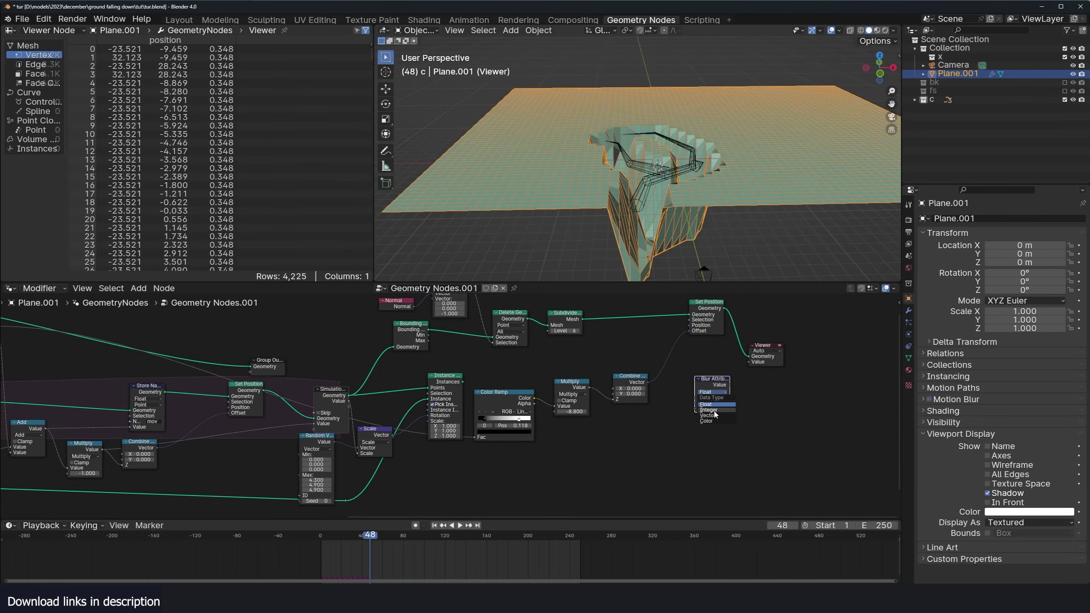
pyautogui.moveTo(701, 379); pyautogui.dragTo(674, 358)
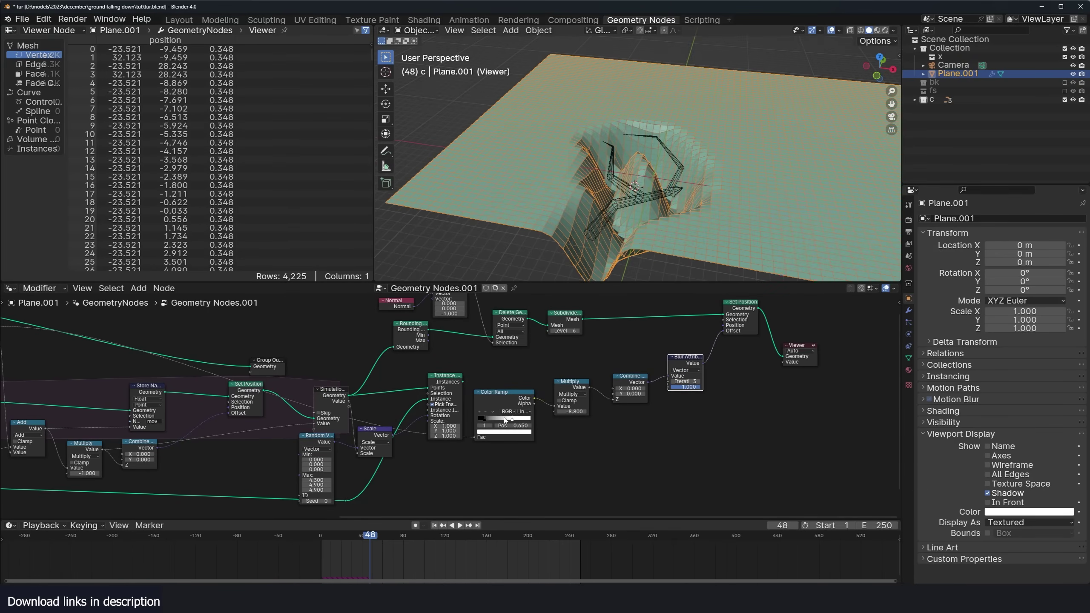
pyautogui.moveTo(503, 419); pyautogui.dragTo(504, 420)
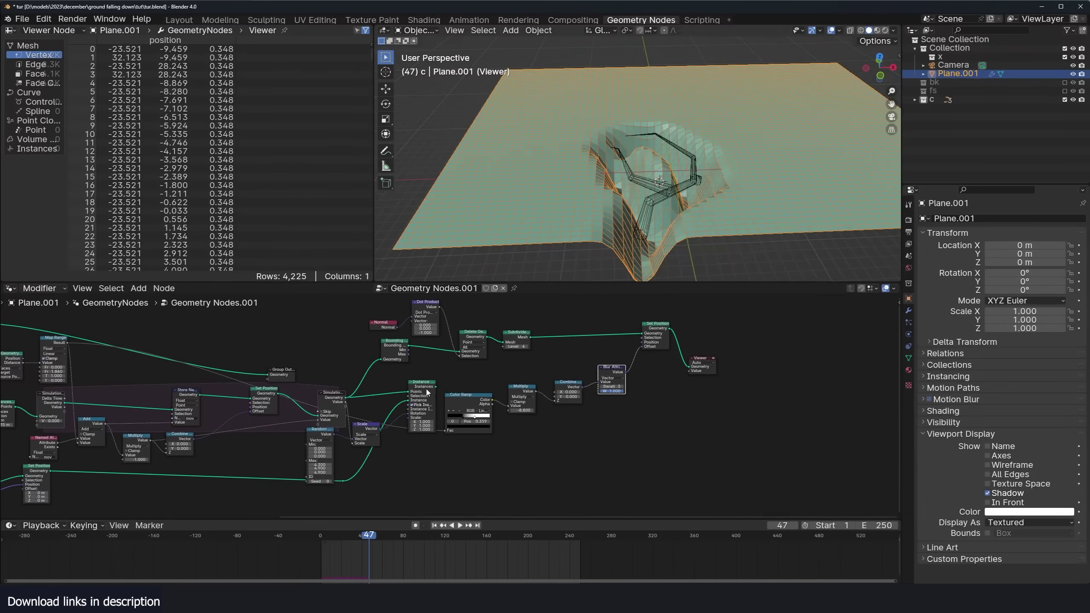
# Move the Instance on Points node below the chain and try to merge its output with the ground's Set Position output.
pyautogui.moveTo(431, 382); pyautogui.dragTo(533, 449)
pyautogui.keyDown('ctrl'); pyautogui.keyDown('shift'); pyautogui.moveTo(533, 449); pyautogui.dragTo(650, 345, button='right'); pyautogui.keyUp('shift'); pyautogui.keyUp('ctrl')
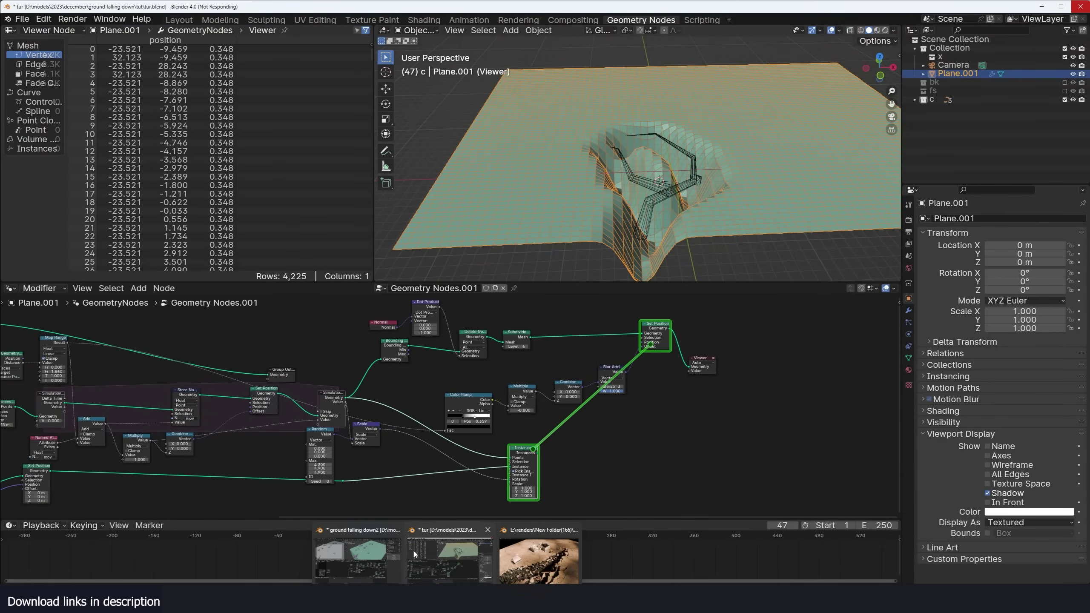
# Switch to the ground falling down2 file and preview the Bounding Box node's output in its node tree.
pyautogui.click(359, 556)
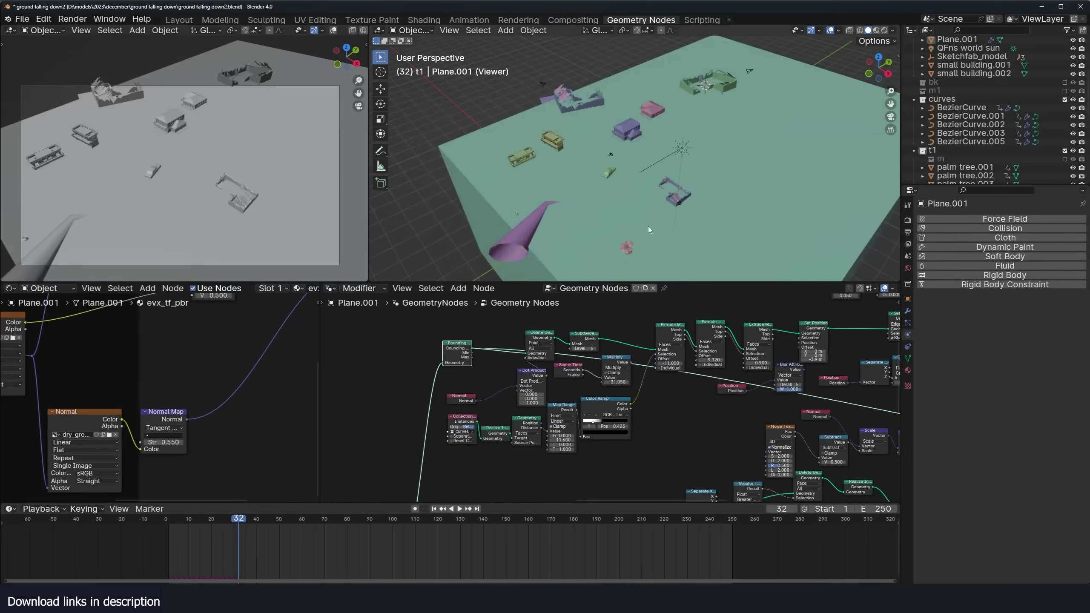
pyautogui.scroll(-8, 701, 368)
pyautogui.moveTo(701, 368); pyautogui.dragTo(713, 409, button='middle')
pyautogui.scroll(3, 713, 409)
pyautogui.scroll(4, 650, 404)
pyautogui.keyDown('ctrl'); pyautogui.keyDown('shift'); pyautogui.click(411, 374); pyautogui.keyUp('shift'); pyautogui.keyUp('ctrl')
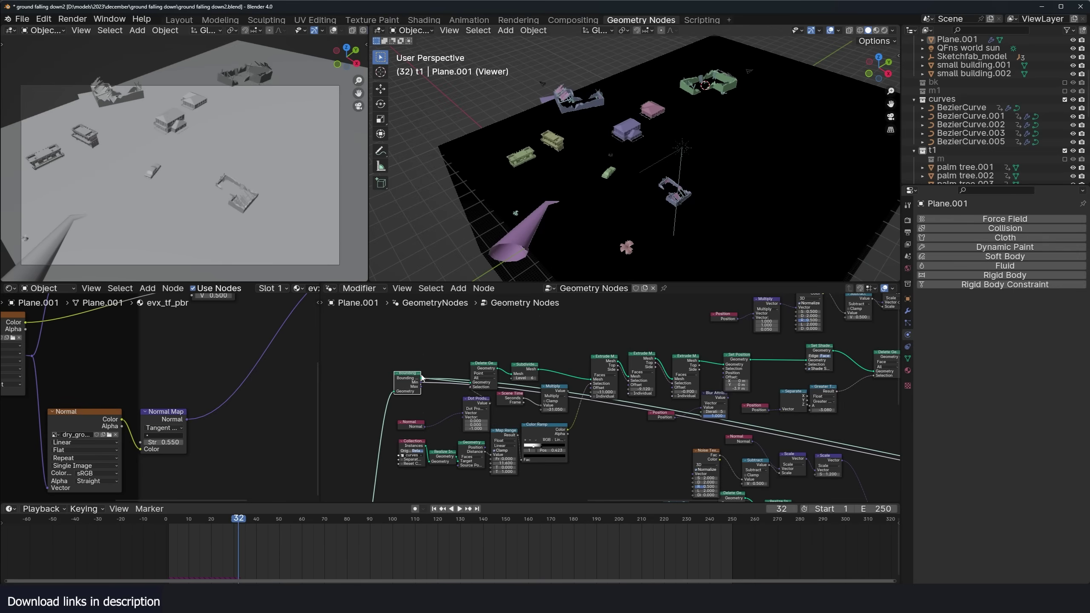
# Preview the Subdivide Mesh output with the wireframe overlay shown and inspect the subdivided ground.
pyautogui.scroll(1, 447, 363)
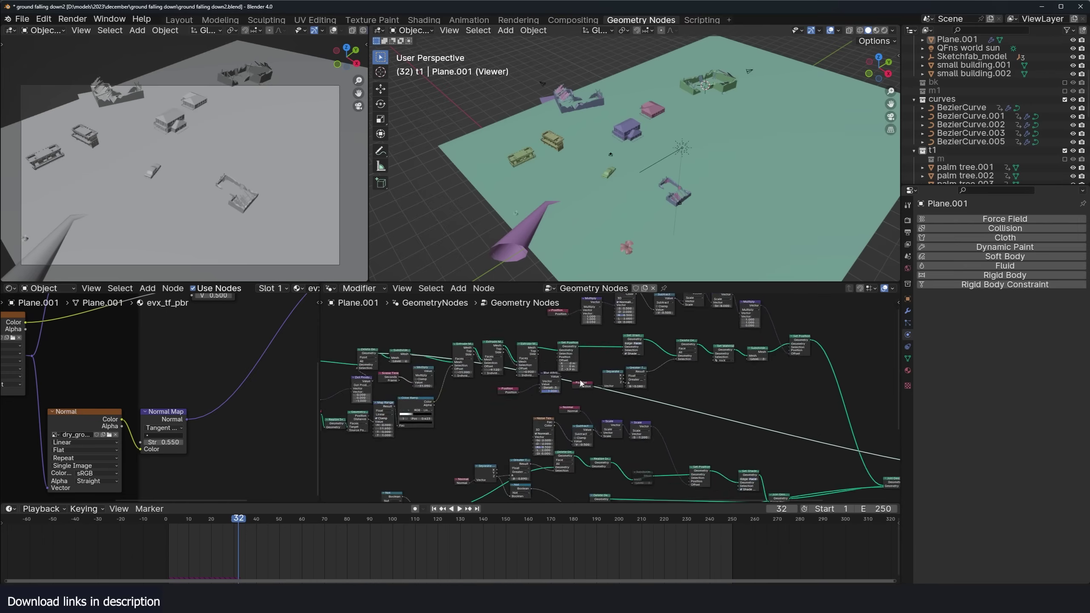
pyautogui.moveTo(579, 382); pyautogui.dragTo(513, 339, button='middle')
pyautogui.scroll(3, 513, 339)
pyautogui.scroll(3, 542, 381)
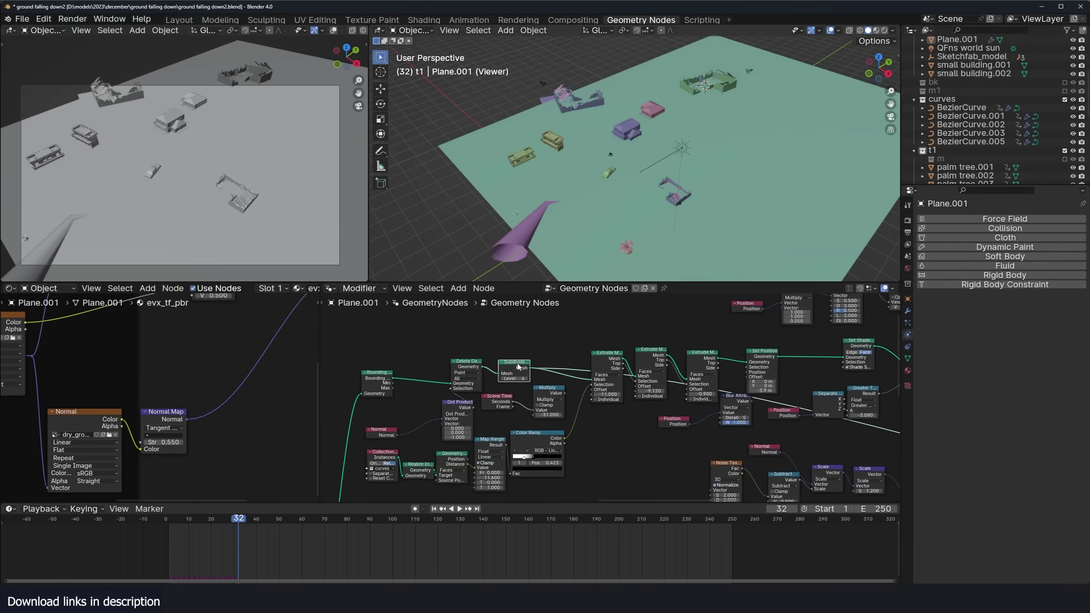
pyautogui.press('q')
pyautogui.moveTo(661, 296); pyautogui.dragTo(623, 240, button='middle')
pyautogui.scroll(2, 631, 319)
# Preview the Extrude Mesh nodes and the following Set Position to examine how the trench is extruded and smoothed.
pyautogui.keyDown('ctrl'); pyautogui.keyDown('shift'); pyautogui.click(597, 350); pyautogui.keyUp('shift'); pyautogui.keyUp('ctrl')
pyautogui.scroll(3, 625, 339)
pyautogui.moveTo(576, 195); pyautogui.dragTo(610, 130, button='middle')
pyautogui.keyDown('ctrl'); pyautogui.keyDown('shift'); pyautogui.click(731, 341); pyautogui.keyUp('shift'); pyautogui.keyUp('ctrl')
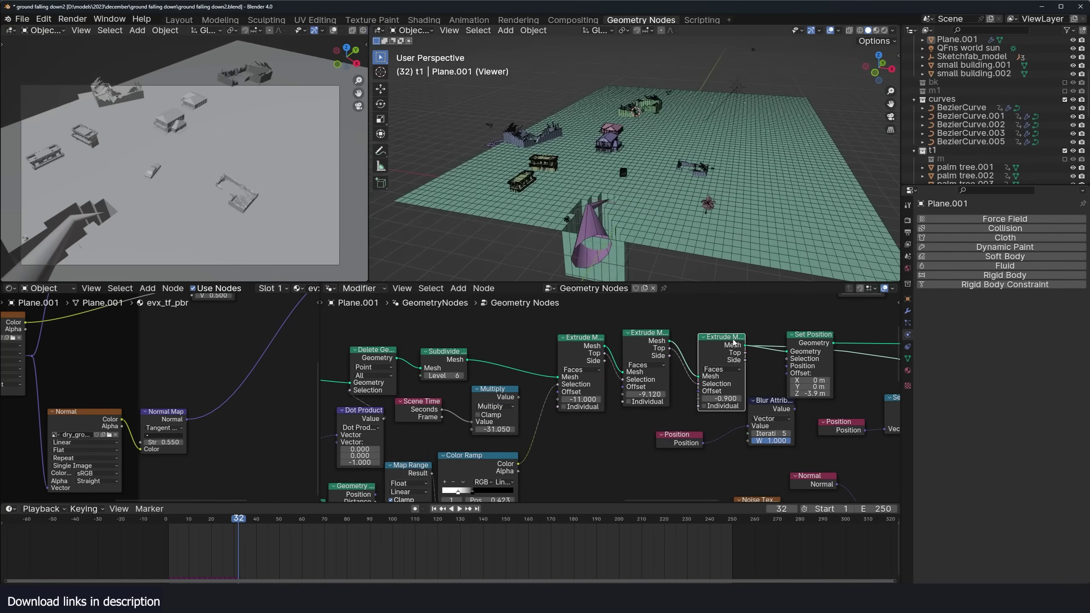
pyautogui.keyDown('ctrl'); pyautogui.keyDown('shift'); pyautogui.click(814, 343); pyautogui.keyUp('shift'); pyautogui.keyUp('ctrl')
pyautogui.moveTo(590, 186)
pyautogui.mouseDown(button='middle')
pyautogui.moveTo(563, 168)
pyautogui.moveTo(569, 193)
pyautogui.mouseUp(button='middle')
pyautogui.scroll(-6, 578, 370)
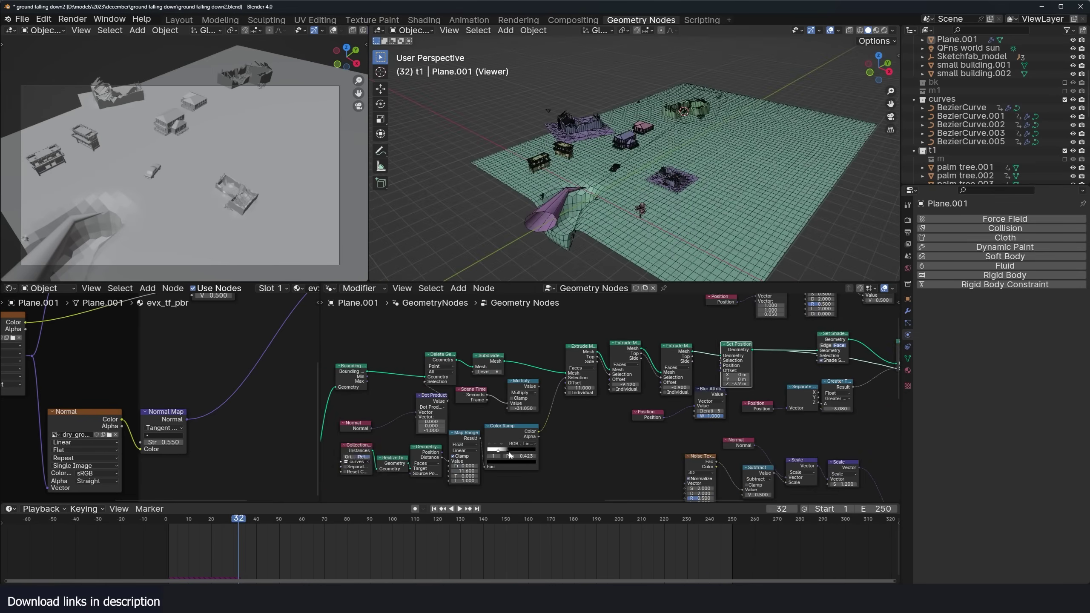
# Examine the curve proximity, Map Range and Color Ramp nodes feeding the first extrusion's selection, and the trench at frame 66.
pyautogui.moveTo(514, 447); pyautogui.dragTo(602, 403, button='middle')
pyautogui.scroll(6, 603, 403)
pyautogui.moveTo(386, 445); pyautogui.dragTo(458, 436, button='middle')
pyautogui.moveTo(436, 403); pyautogui.dragTo(417, 405)
pyautogui.click(489, 419)
pyautogui.scroll(-2, 557, 444)
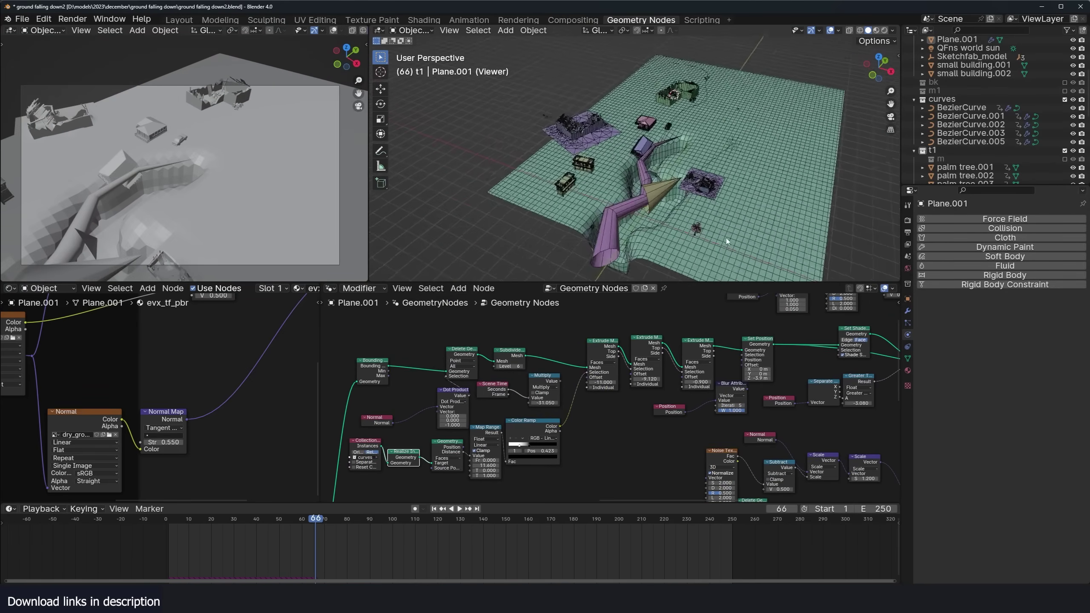
pyautogui.moveTo(727, 238); pyautogui.dragTo(650, 208, button='middle')
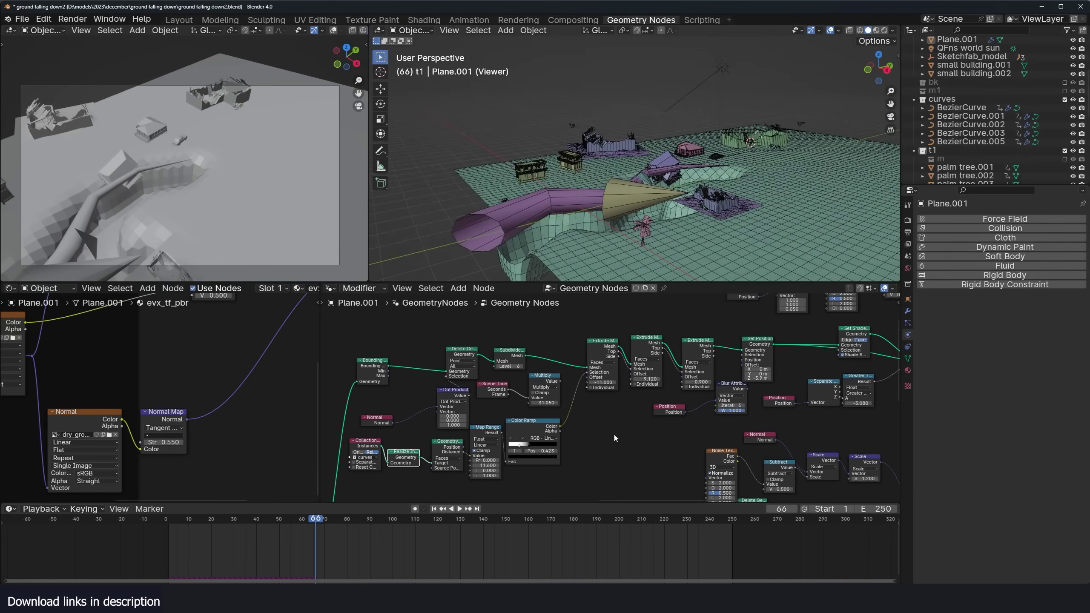
pyautogui.scroll(-1, 616, 439)
# Check the tur file's window and return to the ground falling down2 file.
pyautogui.moveTo(448, 599)
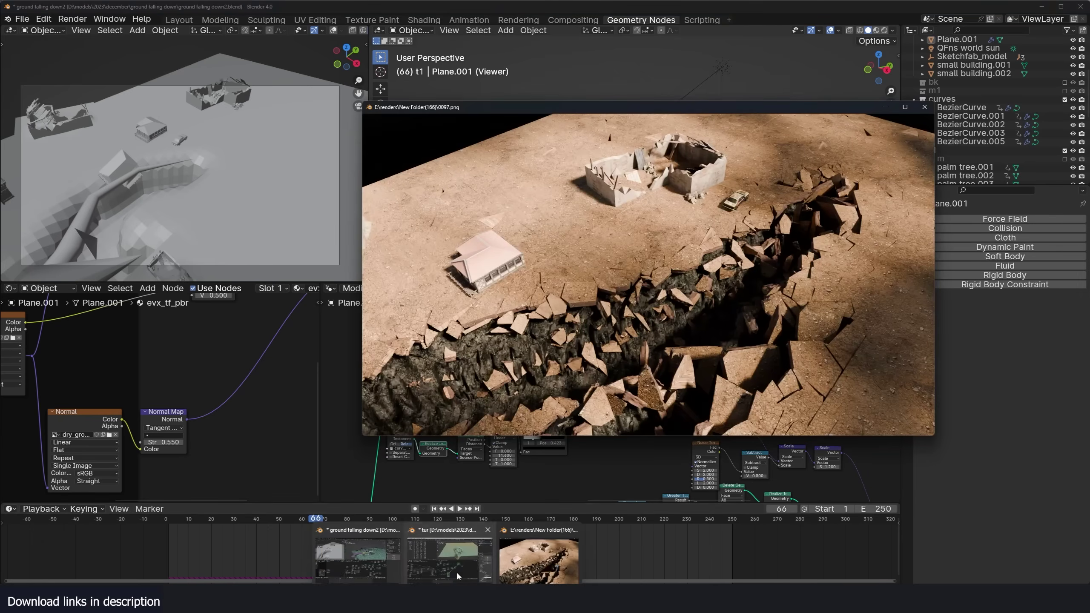
pyautogui.click(464, 558)
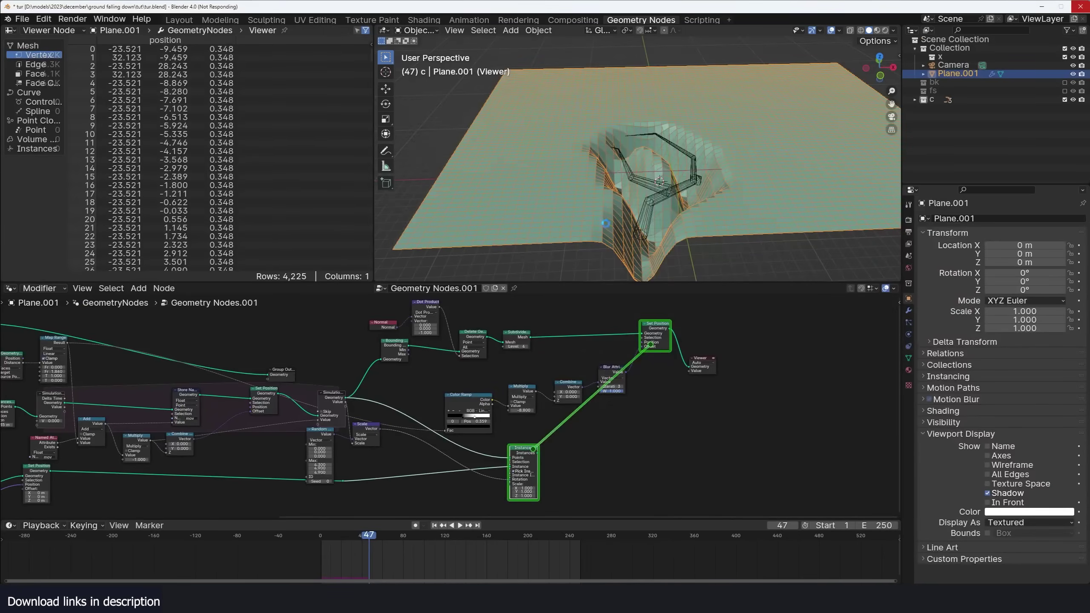
pyautogui.moveTo(448, 599)
pyautogui.click(378, 560)
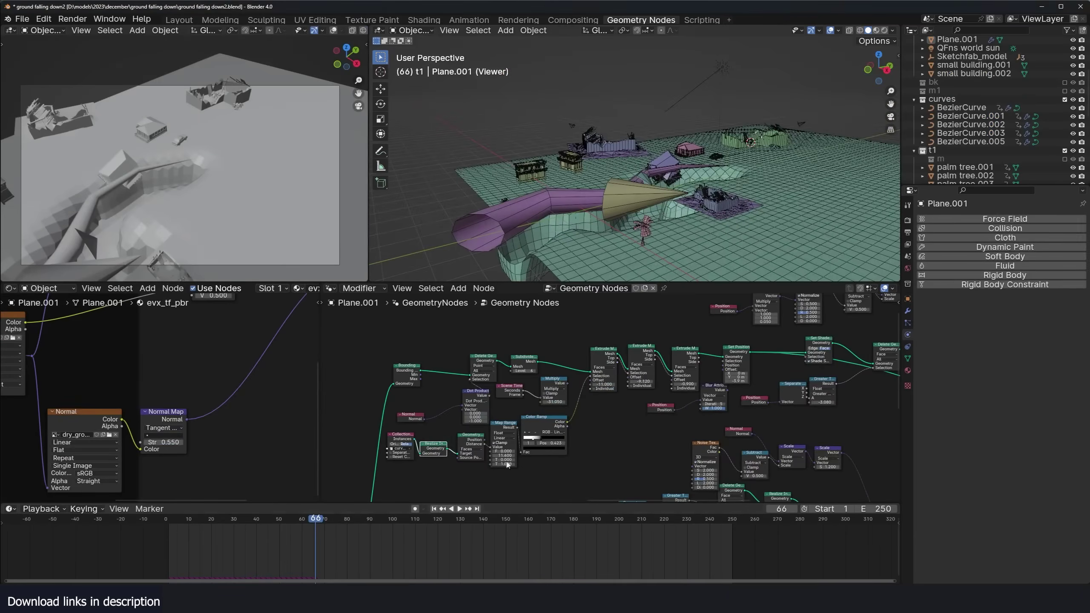
# Preview the Color Ramp and Map Range outputs on the ground to inspect the extrusion mask.
pyautogui.scroll(-3, 601, 416)
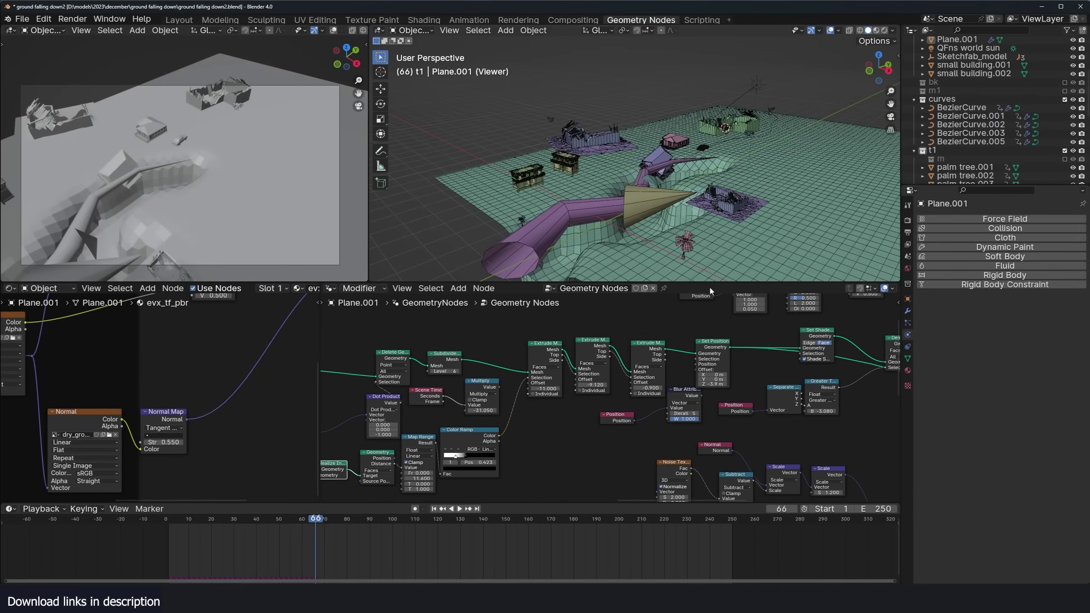
pyautogui.moveTo(717, 213); pyautogui.dragTo(702, 222, button='middle')
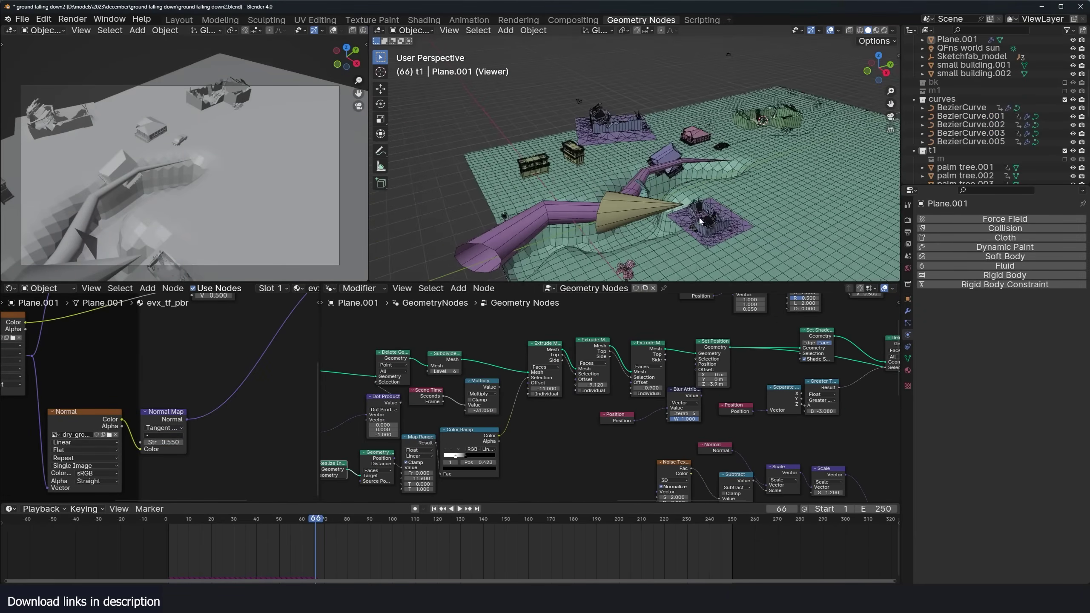
pyautogui.keyDown('ctrl'); pyautogui.keyDown('shift'); pyautogui.click(466, 430); pyautogui.keyUp('shift'); pyautogui.keyUp('ctrl')
pyautogui.moveTo(412, 457); pyautogui.dragTo(415, 453, button='middle')
pyautogui.keyDown('ctrl'); pyautogui.keyDown('shift'); pyautogui.click(412, 445); pyautogui.keyUp('shift'); pyautogui.keyUp('ctrl')
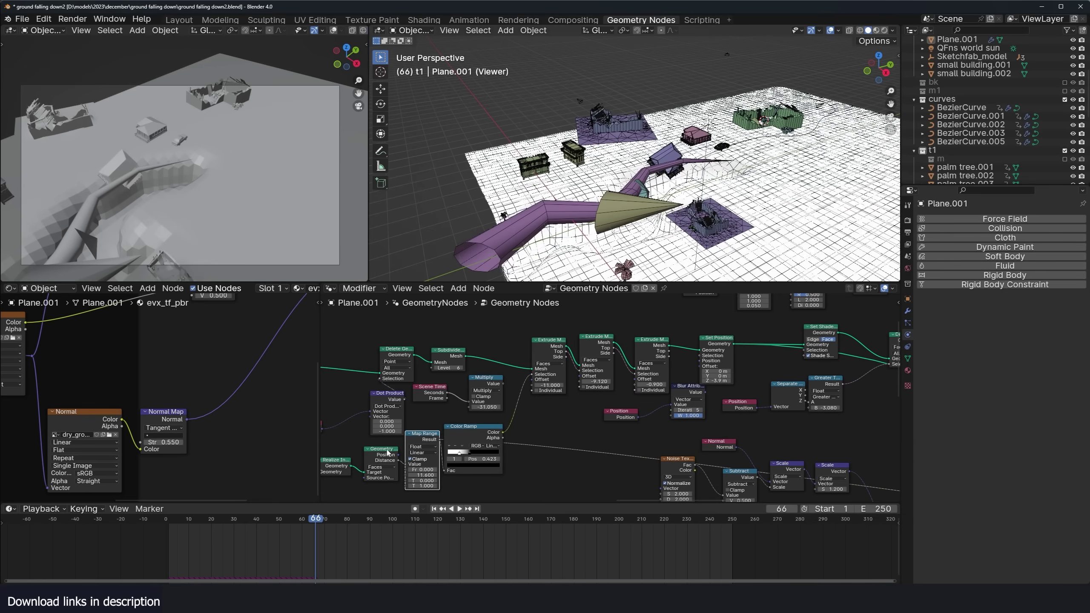
pyautogui.scroll(-6, 384, 456)
pyautogui.scroll(6, 653, 413)
# Preview the Set Position output and the Delete Geometry output after it to examine the isolated trench faces.
pyautogui.keyDown('ctrl'); pyautogui.keyDown('shift'); pyautogui.click(537, 371); pyautogui.keyUp('shift'); pyautogui.keyUp('ctrl')
pyautogui.moveTo(644, 370); pyautogui.dragTo(623, 374, button='middle')
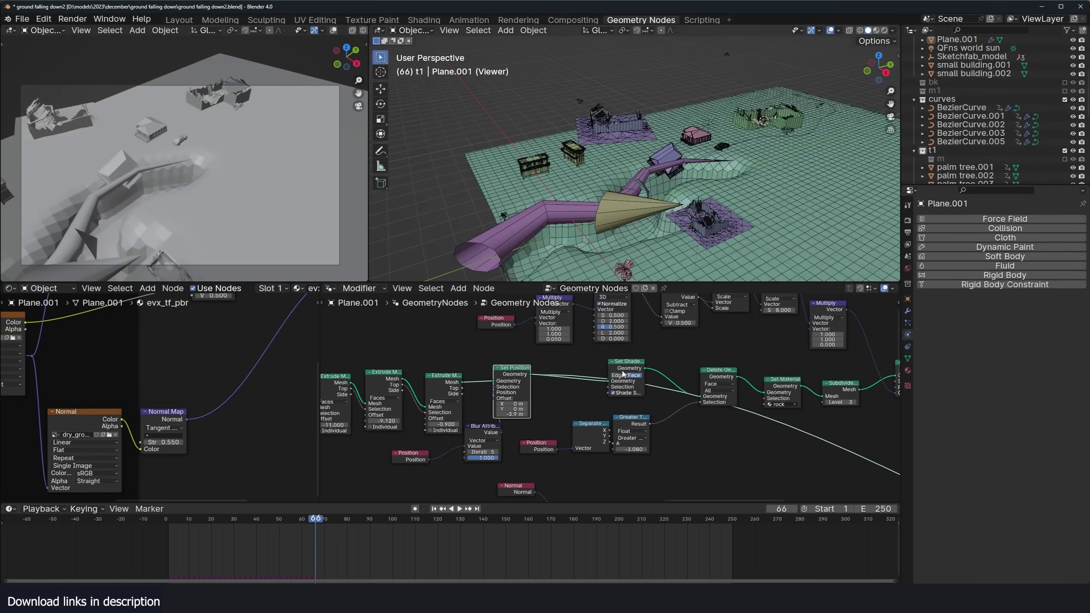
pyautogui.keyDown('ctrl'); pyautogui.keyDown('shift'); pyautogui.click(723, 374); pyautogui.keyUp('shift'); pyautogui.keyUp('ctrl')
pyautogui.moveTo(729, 241); pyautogui.dragTo(755, 198, button='middle')
pyautogui.moveTo(687, 239); pyautogui.dragTo(616, 219, button='middle')
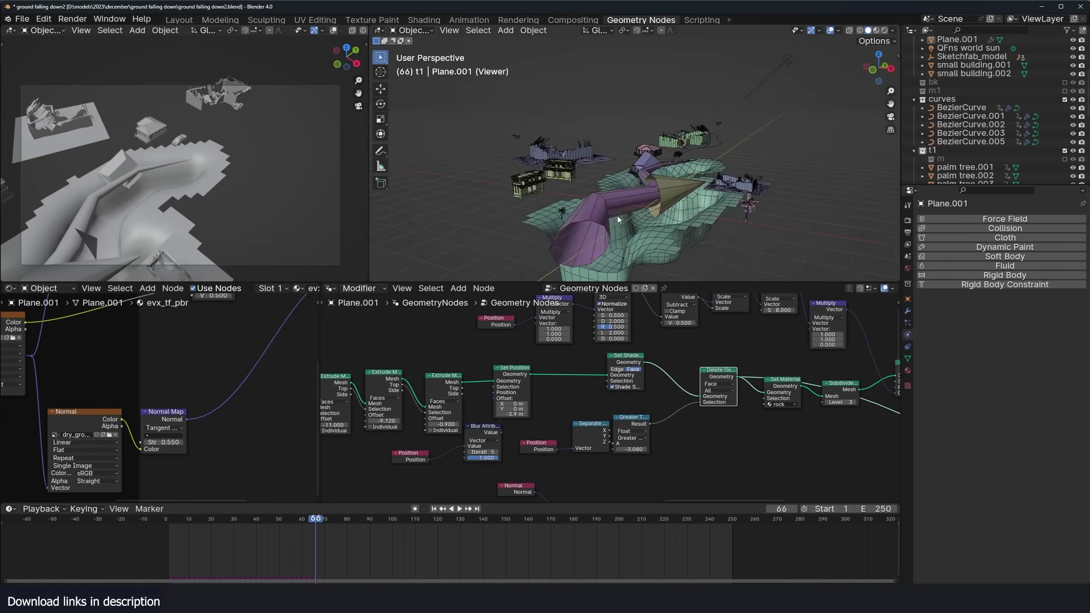
pyautogui.moveTo(805, 408); pyautogui.dragTo(692, 392, button='middle')
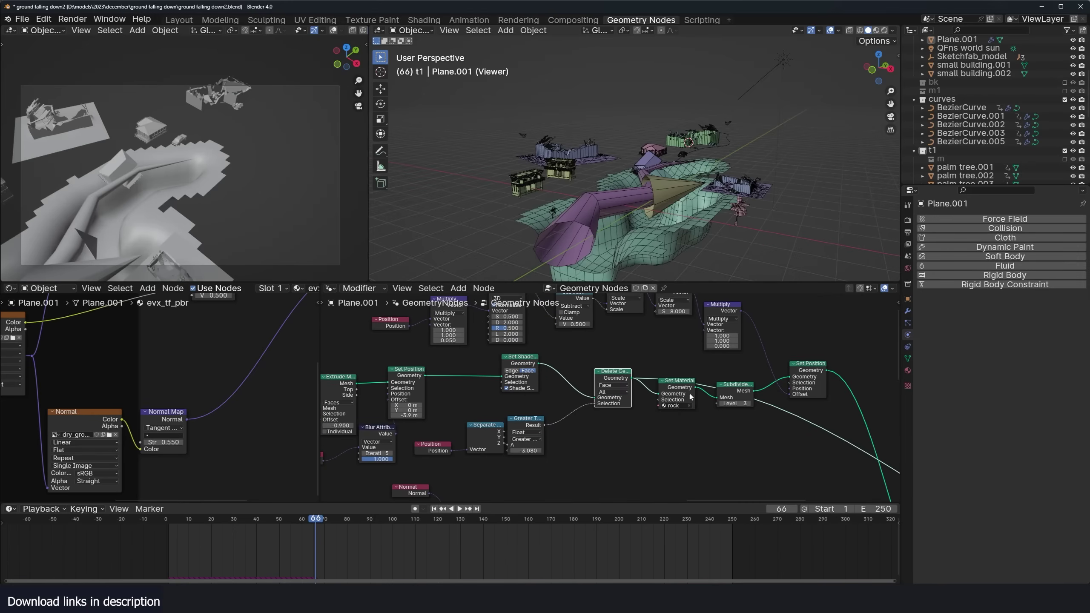
# Preview the Subdivide Mesh after Set Material and turn off the wireframe overlay to inspect the trench surface.
pyautogui.keyDown('ctrl'); pyautogui.keyDown('shift'); pyautogui.click(735, 392); pyautogui.keyUp('shift'); pyautogui.keyUp('ctrl')
pyautogui.moveTo(667, 234); pyautogui.dragTo(702, 266, button='middle')
pyautogui.scroll(2, 665, 253)
pyautogui.press('q')
pyautogui.click(664, 253)
pyautogui.scroll(1, 702, 266)
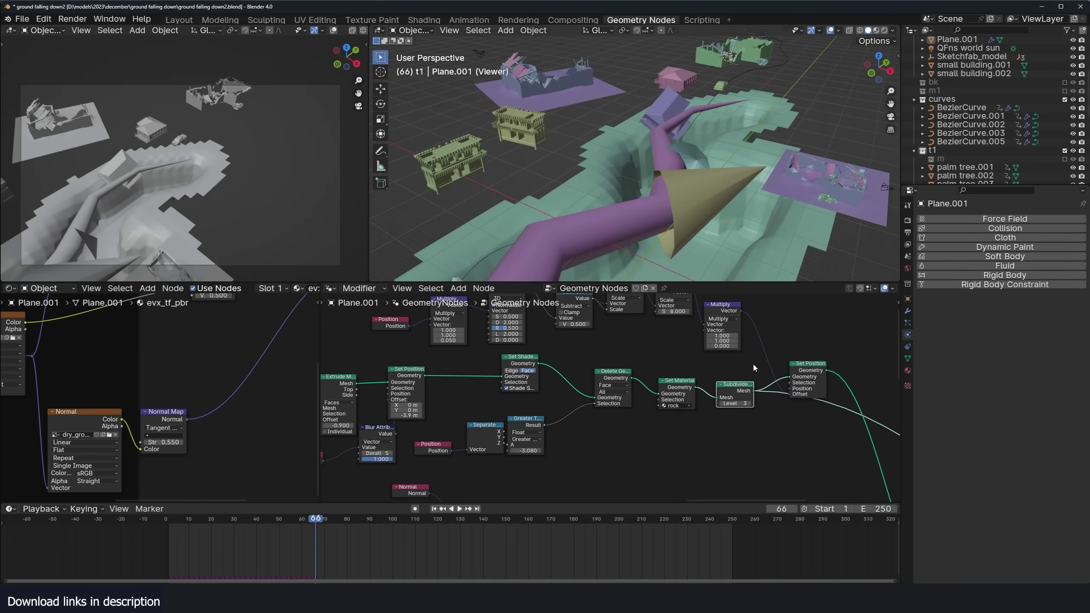
# Preview the final Set Position and examine the Noise Texture, Subtract, Scale and Multiply nodes that displace the trench walls.
pyautogui.moveTo(704, 357); pyautogui.dragTo(711, 381, button='middle')
pyautogui.keyDown('ctrl'); pyautogui.keyDown('shift'); pyautogui.click(817, 399); pyautogui.keyUp('shift'); pyautogui.keyUp('ctrl')
pyautogui.moveTo(604, 216); pyautogui.dragTo(563, 204, button='middle')
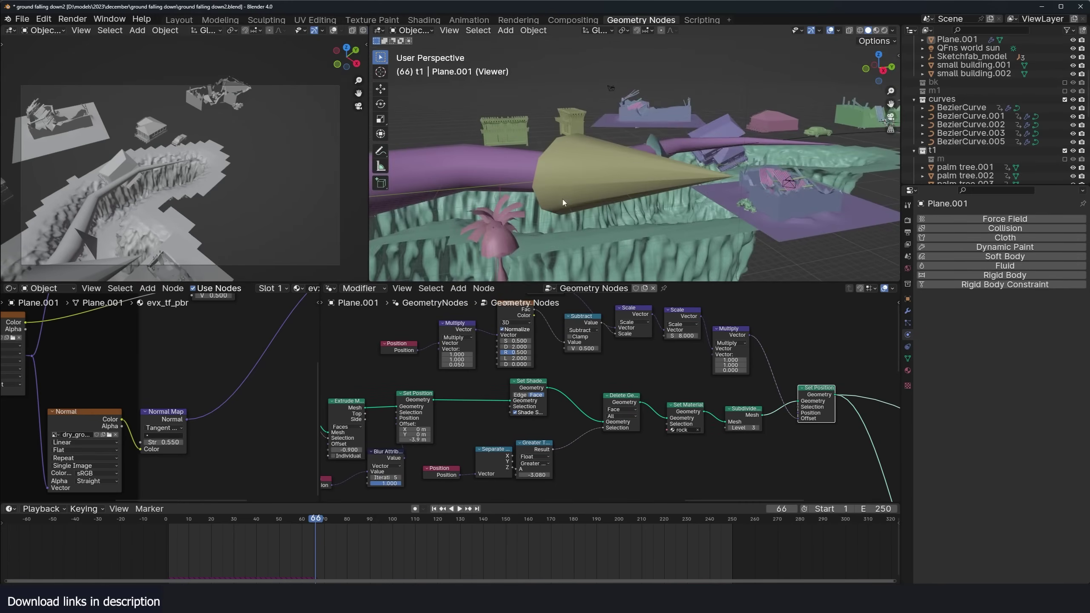
pyautogui.scroll(2, 548, 333)
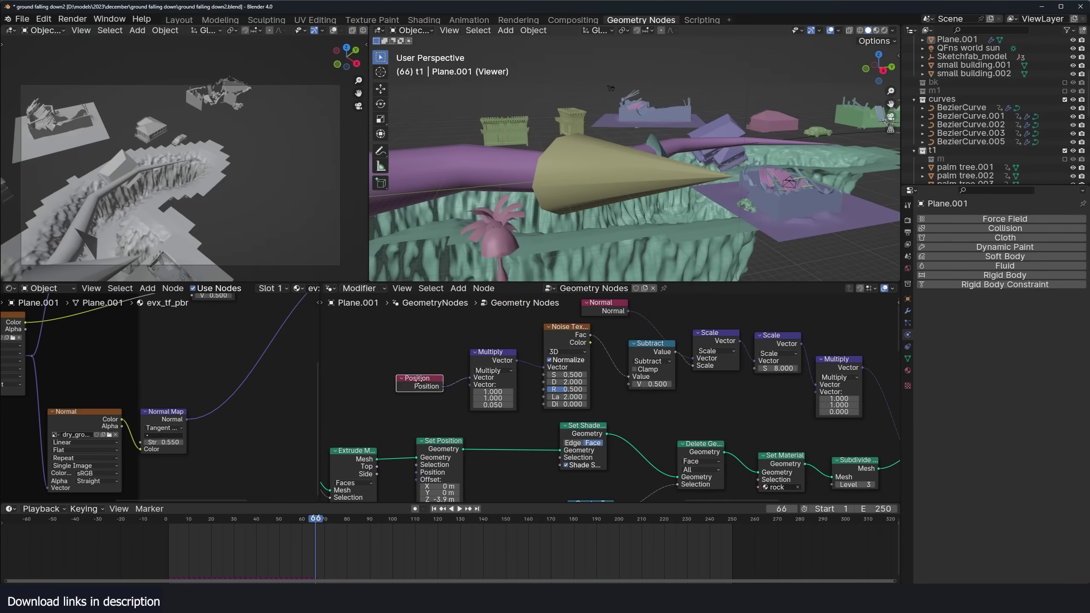
pyautogui.moveTo(525, 359); pyautogui.dragTo(466, 364, button='middle')
pyautogui.keyDown('ctrl'); pyautogui.keyDown('shift'); pyautogui.click(882, 439); pyautogui.keyUp('shift'); pyautogui.keyUp('ctrl')
pyautogui.moveTo(882, 439); pyautogui.dragTo(753, 442, button='middle')
pyautogui.keyDown('ctrl'); pyautogui.keyDown('shift'); pyautogui.click(688, 359); pyautogui.keyUp('shift'); pyautogui.keyUp('ctrl')
pyautogui.scroll(-4, 687, 361)
pyautogui.scroll(2, 600, 420)
pyautogui.moveTo(601, 420); pyautogui.dragTo(516, 402, button='middle')
pyautogui.scroll(2, 516, 402)
# Compare the trench walls with and without displacement by muting and unmuting the Subtract, both Scale and final Multiply nodes.
pyautogui.click(481, 336)
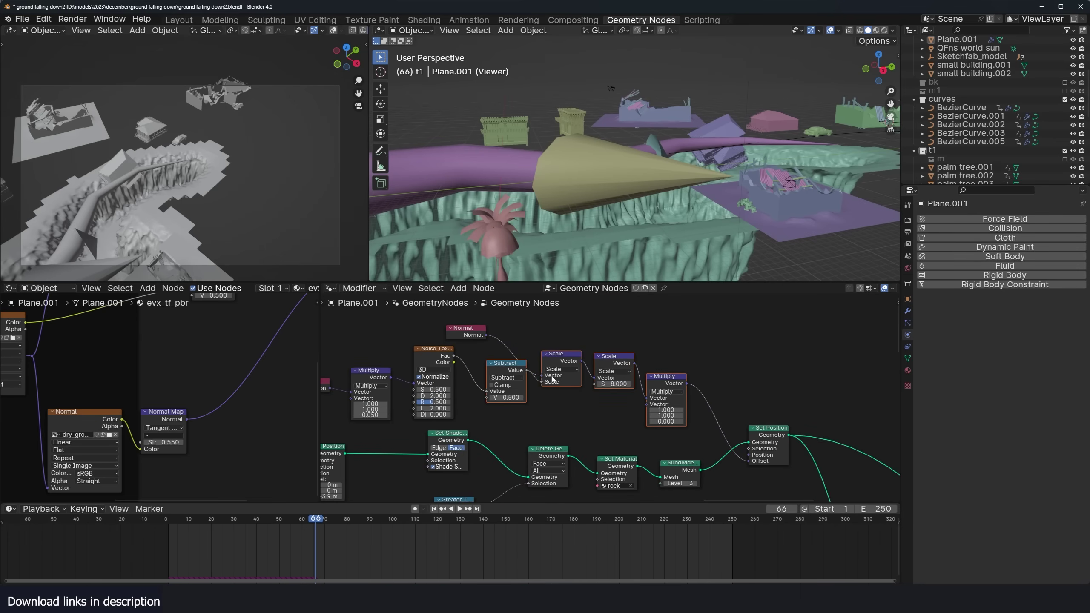
pyautogui.press('m')
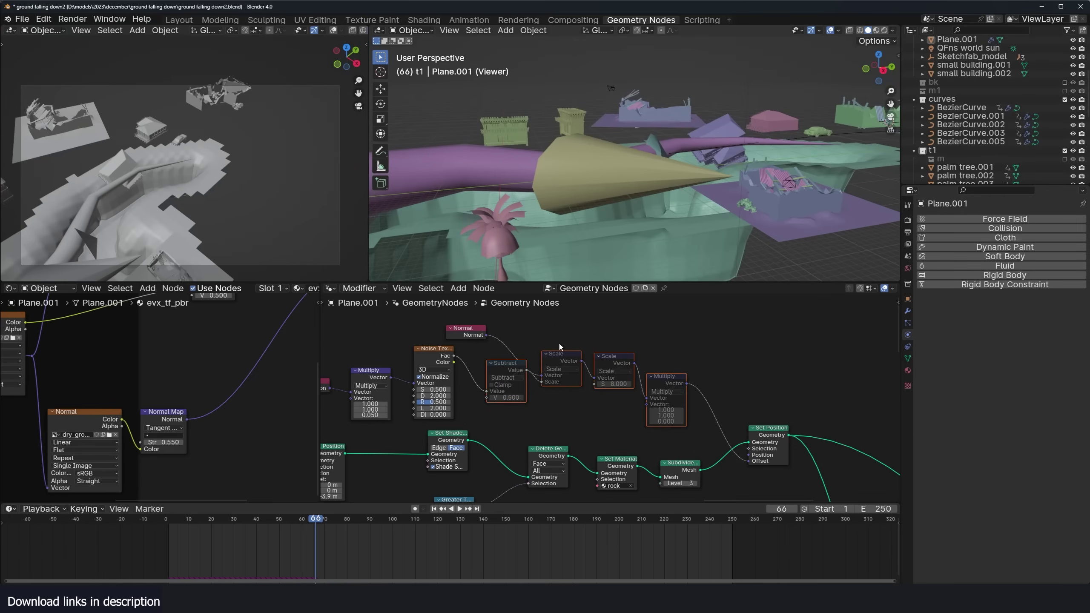
pyautogui.moveTo(555, 354); pyautogui.dragTo(596, 347, button='middle')
pyautogui.moveTo(630, 221); pyautogui.dragTo(666, 232, button='middle')
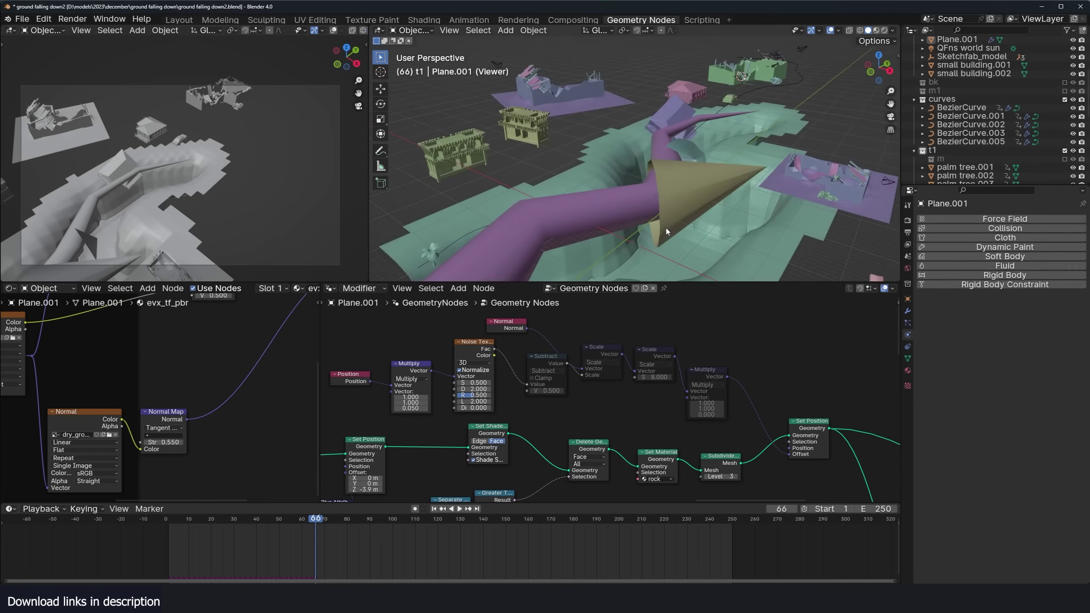
pyautogui.press('m')
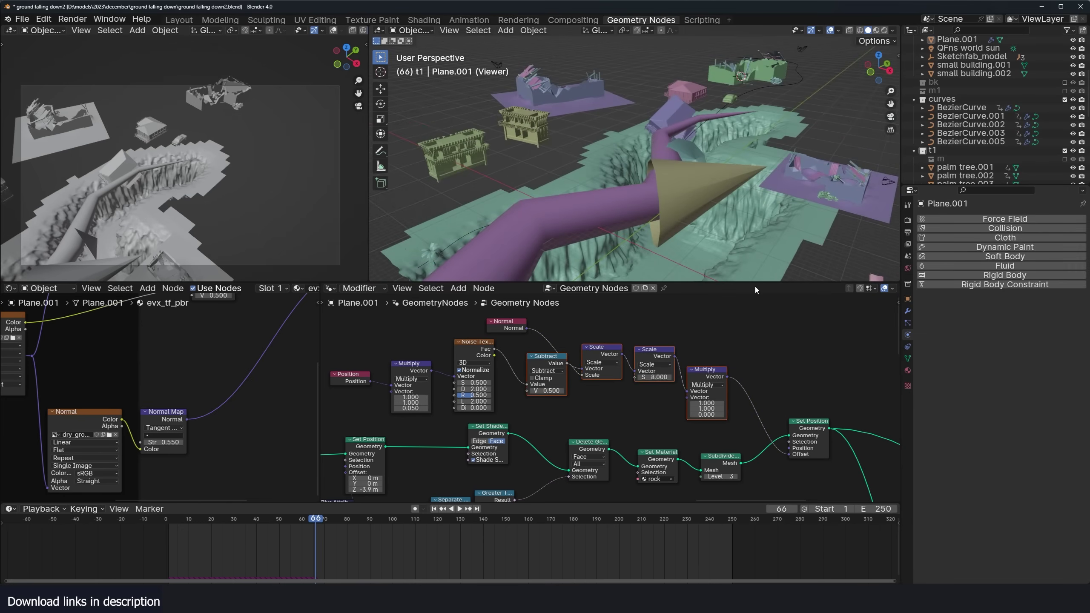
pyautogui.moveTo(747, 223); pyautogui.dragTo(587, 231, button='middle')
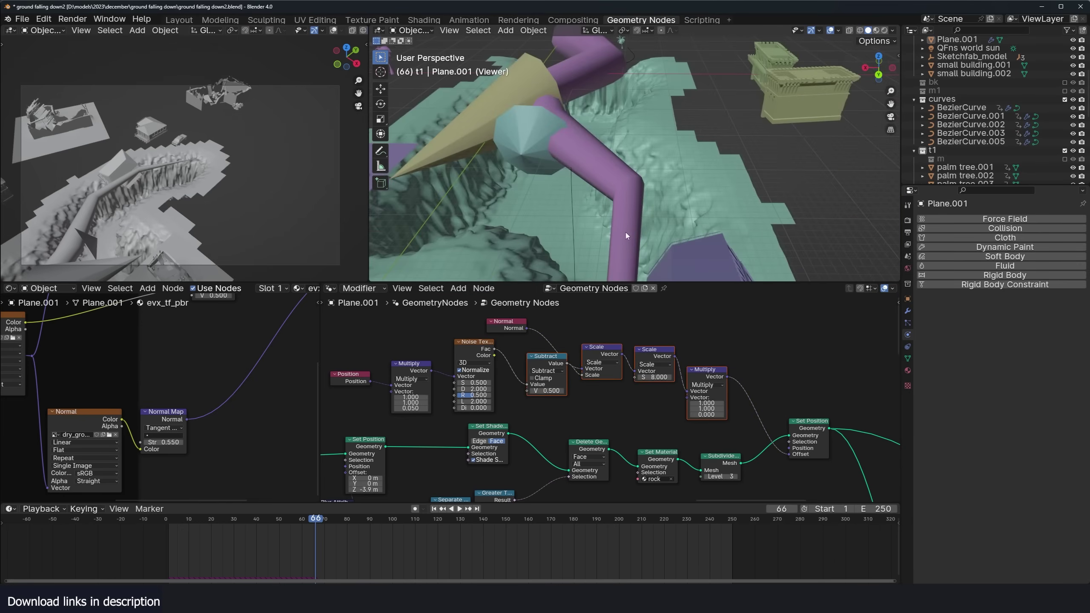
pyautogui.moveTo(590, 367); pyautogui.dragTo(625, 372, button='middle')
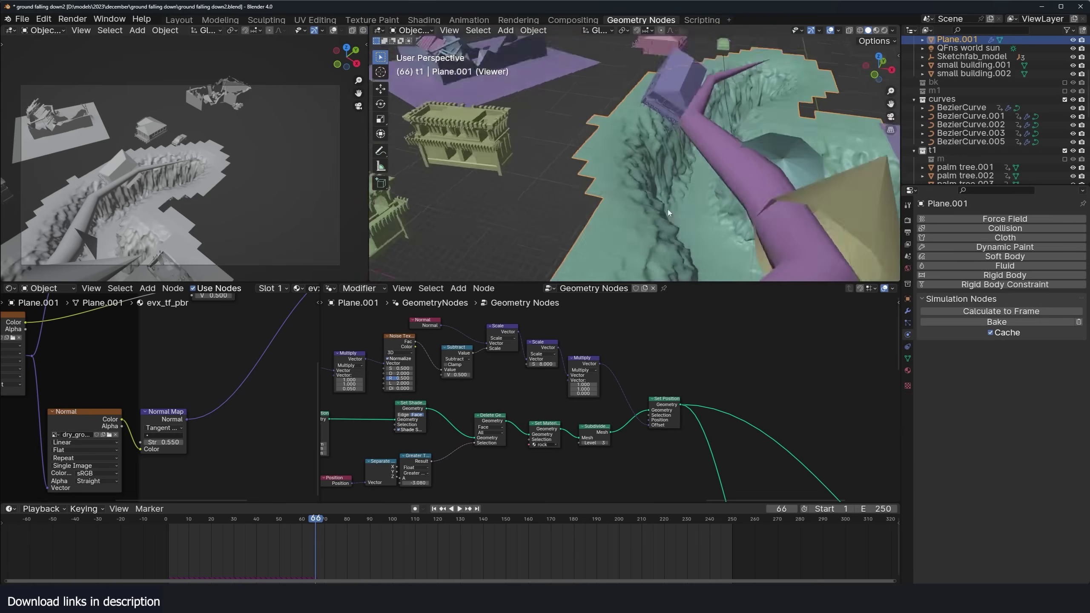
# Preview the Noise Texture on the trench mesh and examine its pattern with the Multiply node disconnected from its Vector input.
pyautogui.moveTo(667, 210); pyautogui.dragTo(678, 235, button='middle')
pyautogui.scroll(6, 567, 378)
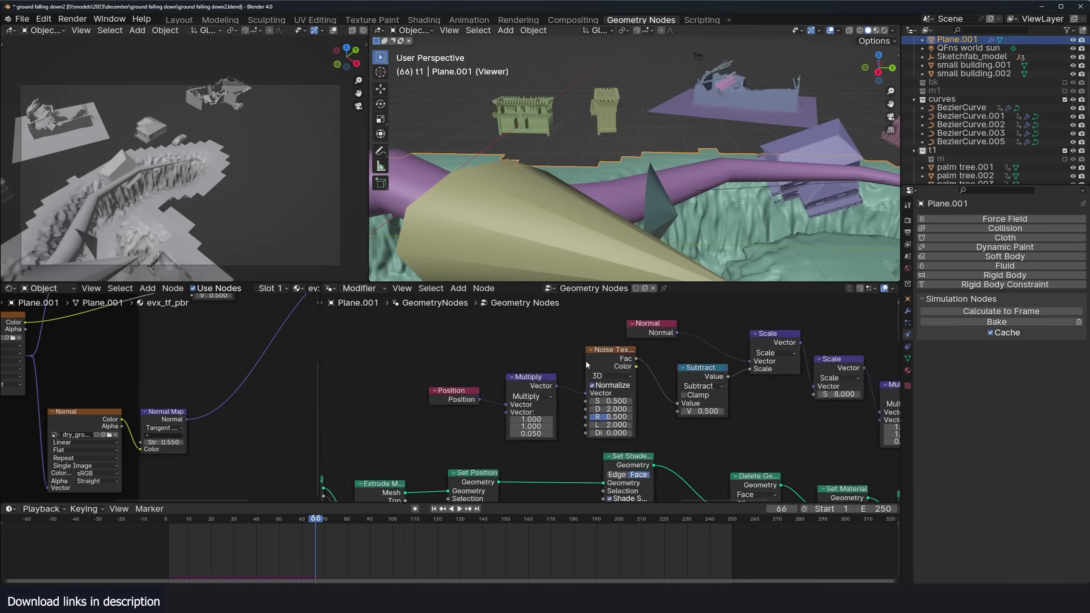
pyautogui.moveTo(587, 360); pyautogui.dragTo(593, 346)
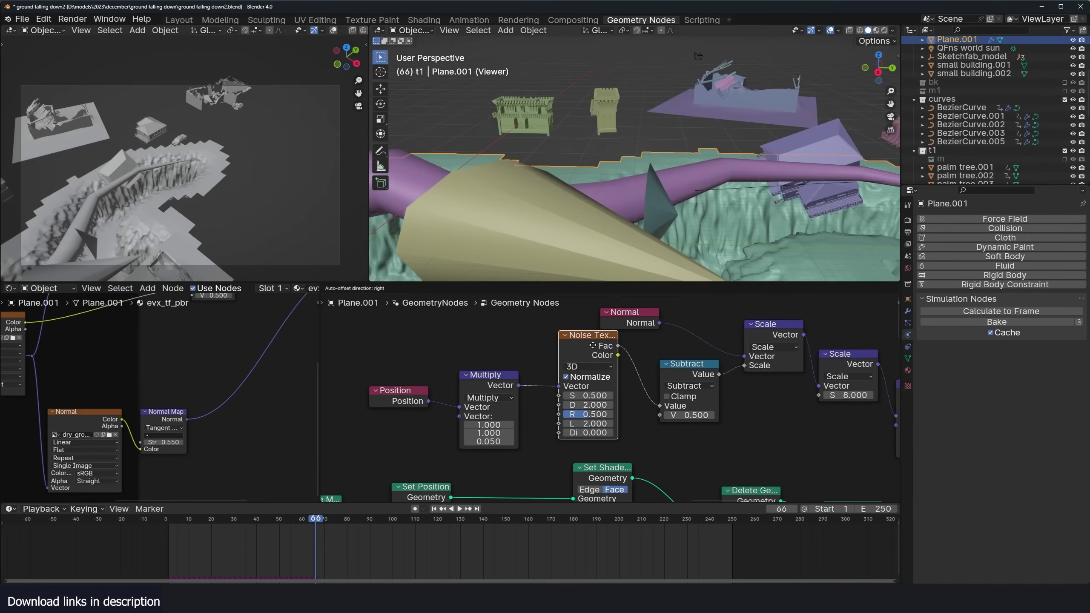
pyautogui.keyDown('ctrl'); pyautogui.keyDown('shift'); pyautogui.click(611, 353); pyautogui.keyUp('shift'); pyautogui.keyUp('ctrl')
pyautogui.scroll(-2, 670, 213)
pyautogui.moveTo(669, 213); pyautogui.dragTo(652, 195, button='middle')
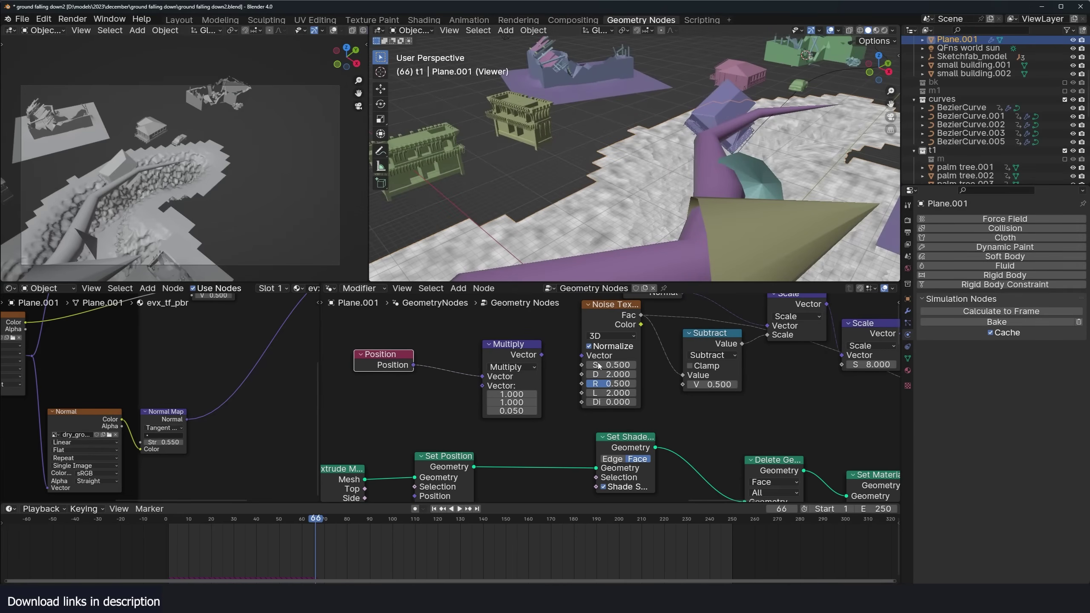
# Reconnect the Multiply node to the Noise Texture's Vector input and try a Z multiplier of -0.110, undoing that value.
pyautogui.moveTo(610, 355); pyautogui.dragTo(601, 329)
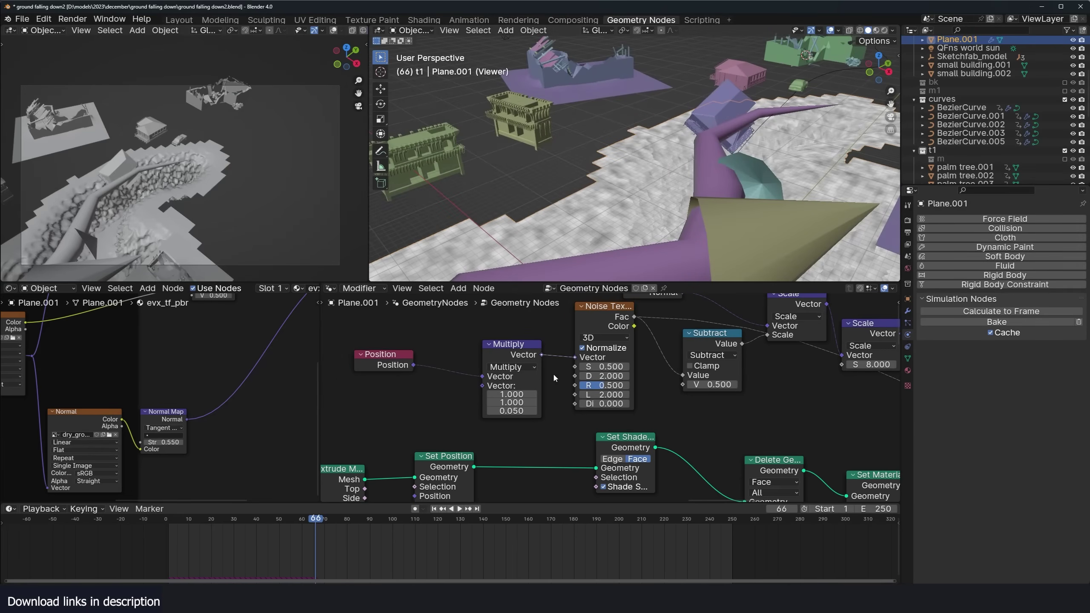
pyautogui.moveTo(541, 355); pyautogui.dragTo(575, 357)
pyautogui.moveTo(511, 411)
pyautogui.mouseDown()
pyautogui.moveTo(468, 411)
pyautogui.moveTo(497, 410)
pyautogui.mouseUp()
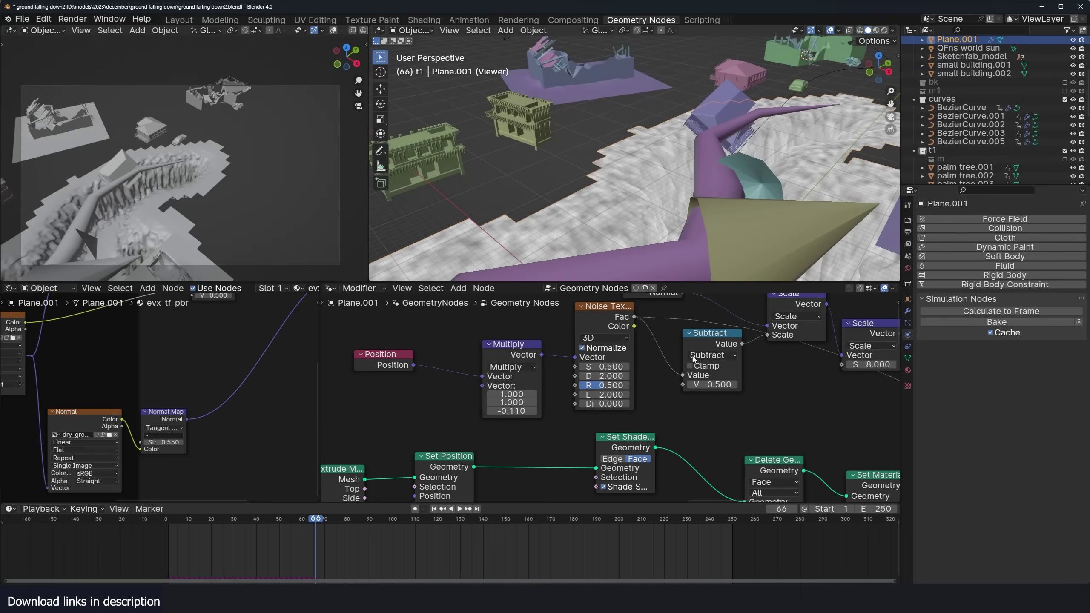
pyautogui.hotkey('ctrl', 'z')
# Try different displacement strengths on the second Scale node and set its factor to 8.920.
pyautogui.scroll(-5, 740, 399)
pyautogui.moveTo(732, 398); pyautogui.dragTo(600, 407, button='middle')
pyautogui.scroll(-1, 610, 381)
pyautogui.scroll(3, 623, 382)
pyautogui.moveTo(559, 328); pyautogui.dragTo(556, 328)
pyautogui.moveTo(610, 352); pyautogui.dragTo(612, 333)
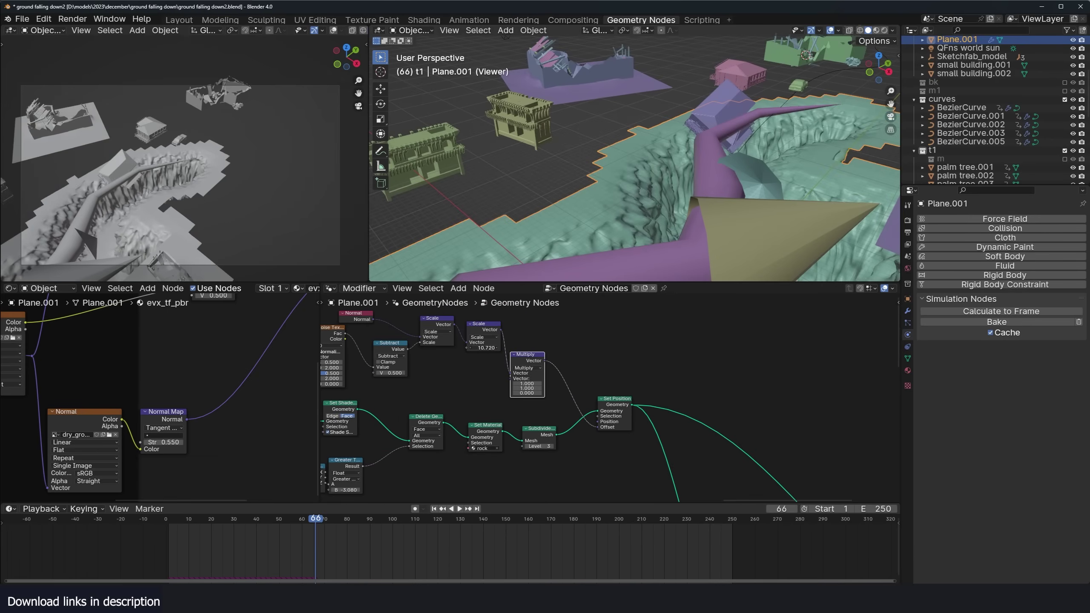
pyautogui.moveTo(484, 347); pyautogui.dragTo(455, 348)
pyautogui.scroll(2, 536, 410)
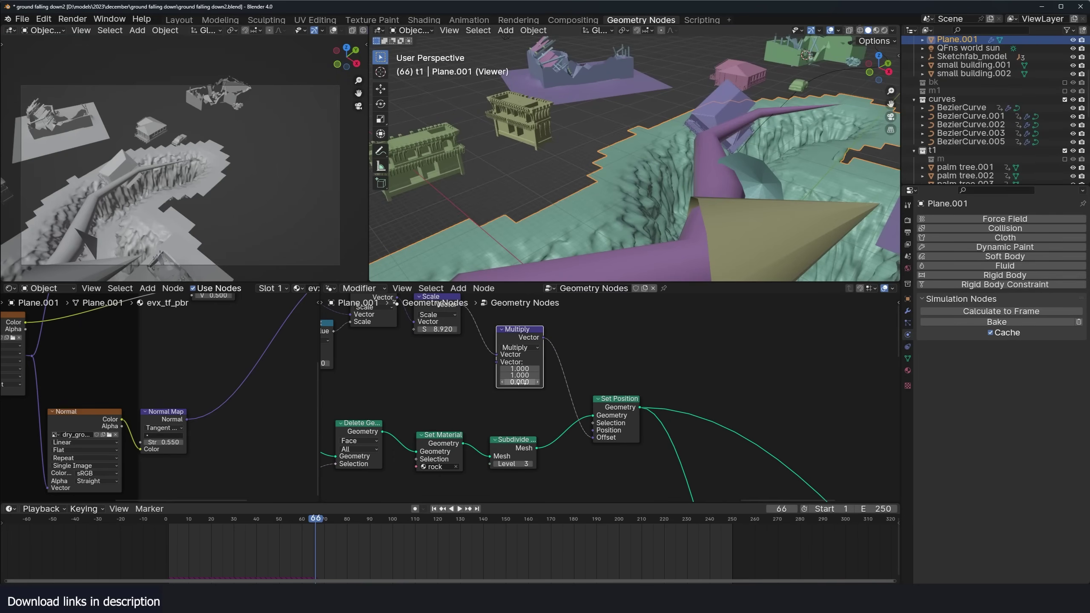
# Try vertical displacement through the final Multiply node's Z value, restore it to 0 and inspect the trench.
pyautogui.press('Return')
pyautogui.moveTo(574, 158); pyautogui.dragTo(603, 130, button='middle')
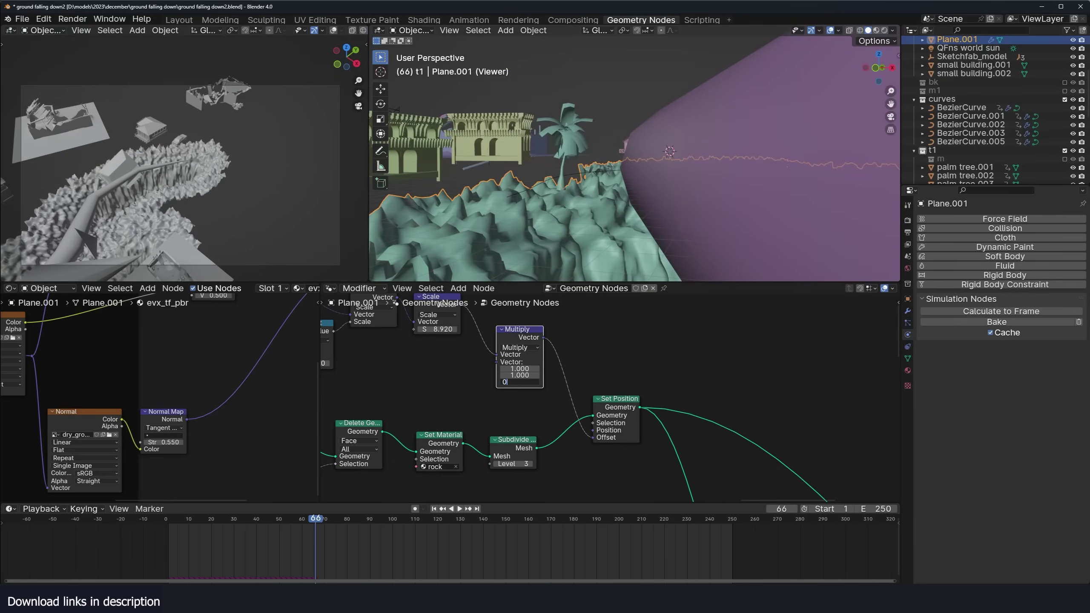
pyautogui.press('Return')
pyautogui.moveTo(588, 200); pyautogui.dragTo(533, 237, button='middle')
pyautogui.keyDown('shift'); pyautogui.moveTo(533, 236); pyautogui.dragTo(713, 193, button='middle'); pyautogui.keyUp('shift')
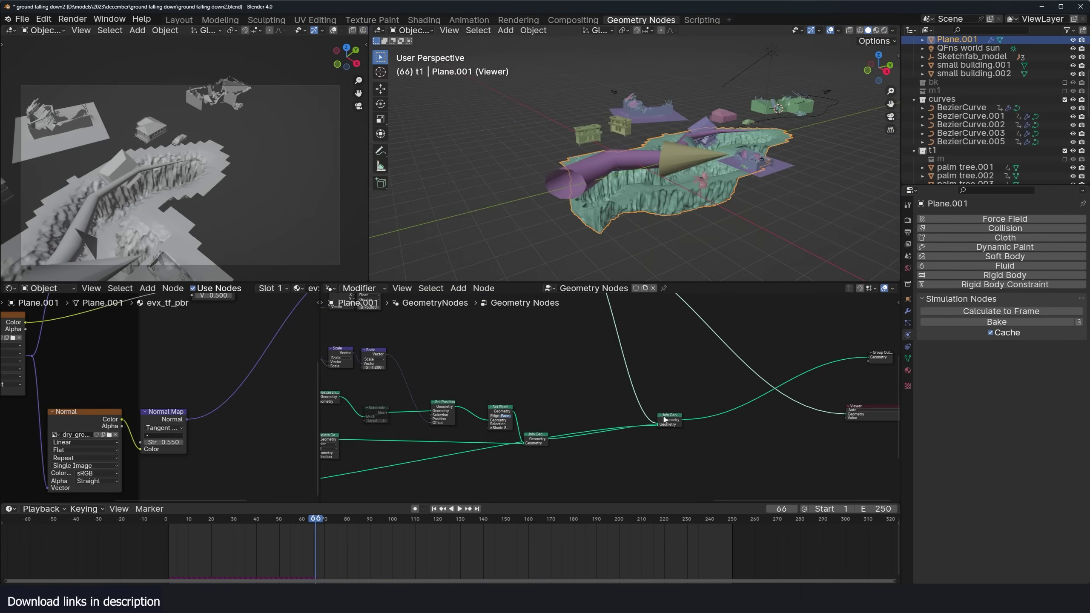
# Preview the final Join Geometry and unmute the Subdivide Mesh node in the falling pieces' branch.
pyautogui.keyDown('ctrl'); pyautogui.keyDown('shift'); pyautogui.click(663, 420); pyautogui.keyUp('shift'); pyautogui.keyUp('ctrl')
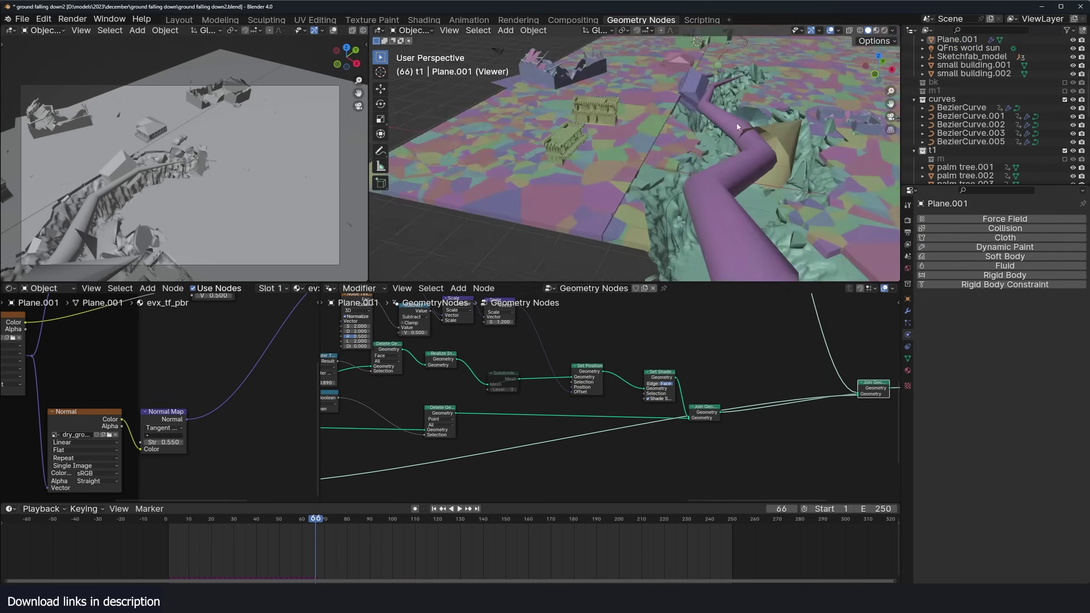
pyautogui.moveTo(737, 123); pyautogui.dragTo(687, 200, button='middle')
pyautogui.moveTo(474, 363); pyautogui.dragTo(495, 359, button='middle')
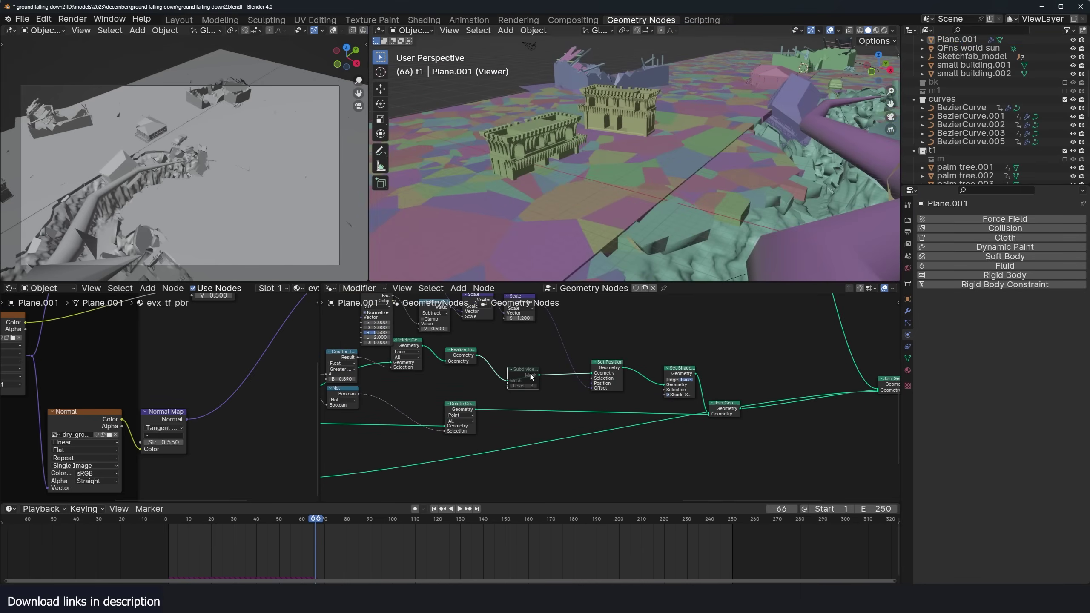
pyautogui.moveTo(633, 196); pyautogui.dragTo(608, 200, button='middle')
pyautogui.moveTo(565, 353); pyautogui.dragTo(827, 345, button='middle')
pyautogui.moveTo(622, 308); pyautogui.dragTo(499, 384, button='middle')
# Preview the falling pieces' Set Position and the Join Geometry after it to inspect the displaced slabs.
pyautogui.keyDown('ctrl'); pyautogui.keyDown('shift'); pyautogui.click(725, 429); pyautogui.keyUp('shift'); pyautogui.keyUp('ctrl')
pyautogui.moveTo(721, 425); pyautogui.dragTo(695, 382, button='middle')
pyautogui.moveTo(663, 176); pyautogui.dragTo(691, 139, button='middle')
pyautogui.moveTo(743, 204); pyautogui.dragTo(701, 183, button='middle')
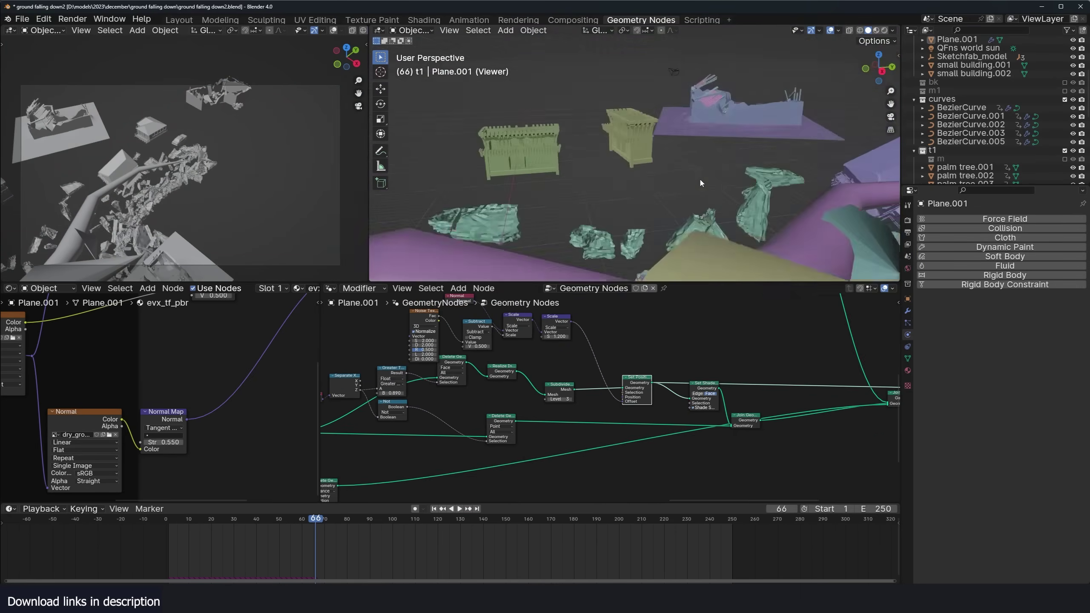
pyautogui.moveTo(686, 395); pyautogui.dragTo(642, 376, button='middle')
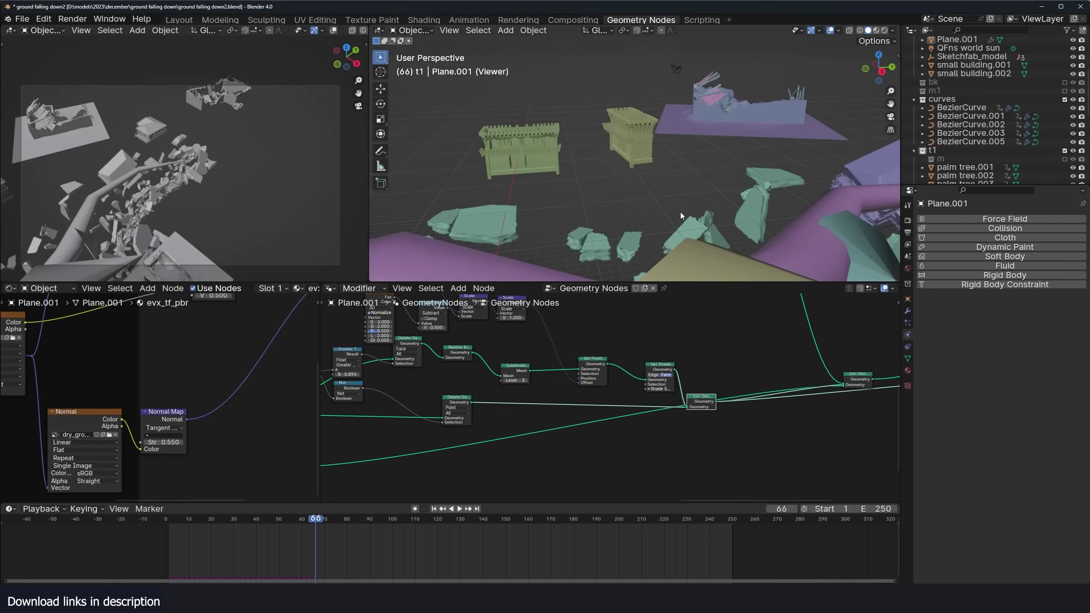
# Preview the instance-mode Delete Geometry after Instance on Points at frame 69 and inspect the falling pieces.
pyautogui.moveTo(690, 216); pyautogui.dragTo(671, 196, button='middle')
pyautogui.moveTo(600, 408); pyautogui.dragTo(558, 387, button='middle')
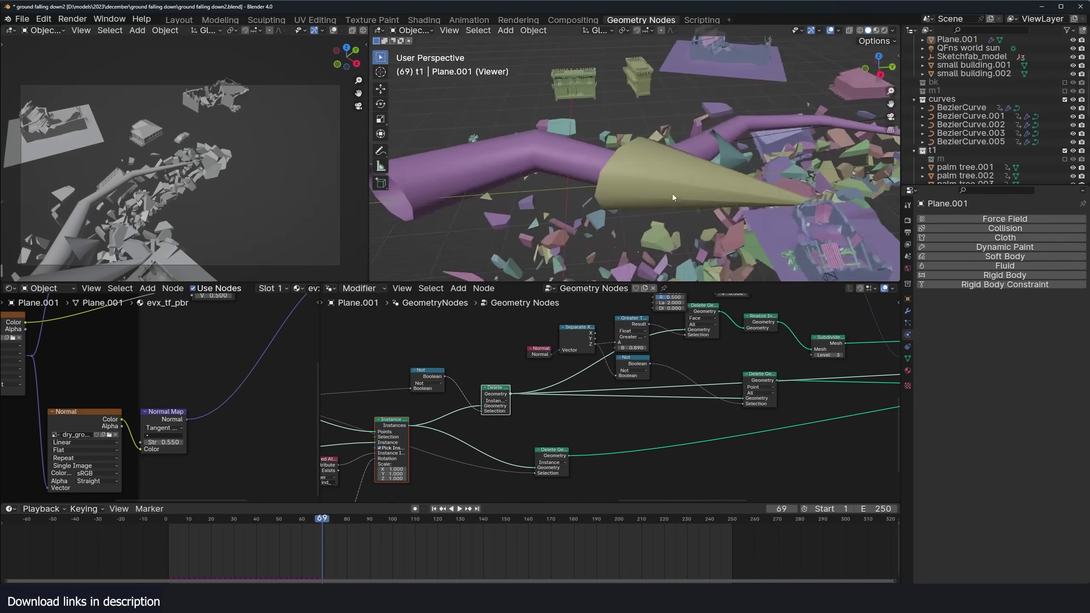
pyautogui.moveTo(673, 196); pyautogui.dragTo(807, 192, button='middle')
pyautogui.scroll(-3, 806, 192)
pyautogui.scroll(-4, 609, 408)
# Examine the Normal, Separate XYZ, Greater Than and Not nodes that split the pieces' faces between two Delete Geometry nodes.
pyautogui.moveTo(388, 421); pyautogui.dragTo(580, 392, button='middle')
pyautogui.moveTo(505, 409); pyautogui.dragTo(482, 440, button='middle')
pyautogui.scroll(5, 482, 440)
pyautogui.moveTo(563, 397); pyautogui.dragTo(507, 416, button='middle')
pyautogui.moveTo(572, 373); pyautogui.dragTo(554, 381, button='middle')
pyautogui.moveTo(438, 382); pyautogui.dragTo(624, 368, button='middle')
pyautogui.moveTo(452, 323); pyautogui.dragTo(613, 390, button='middle')
pyautogui.scroll(-3, 614, 389)
pyautogui.moveTo(816, 389); pyautogui.dragTo(344, 392, button='middle')
pyautogui.scroll(6, 691, 357)
pyautogui.moveTo(692, 355)
pyautogui.mouseDown(button='middle')
pyautogui.moveTo(668, 366)
pyautogui.moveTo(689, 342)
pyautogui.mouseUp(button='middle')
pyautogui.scroll(3, 647, 377)
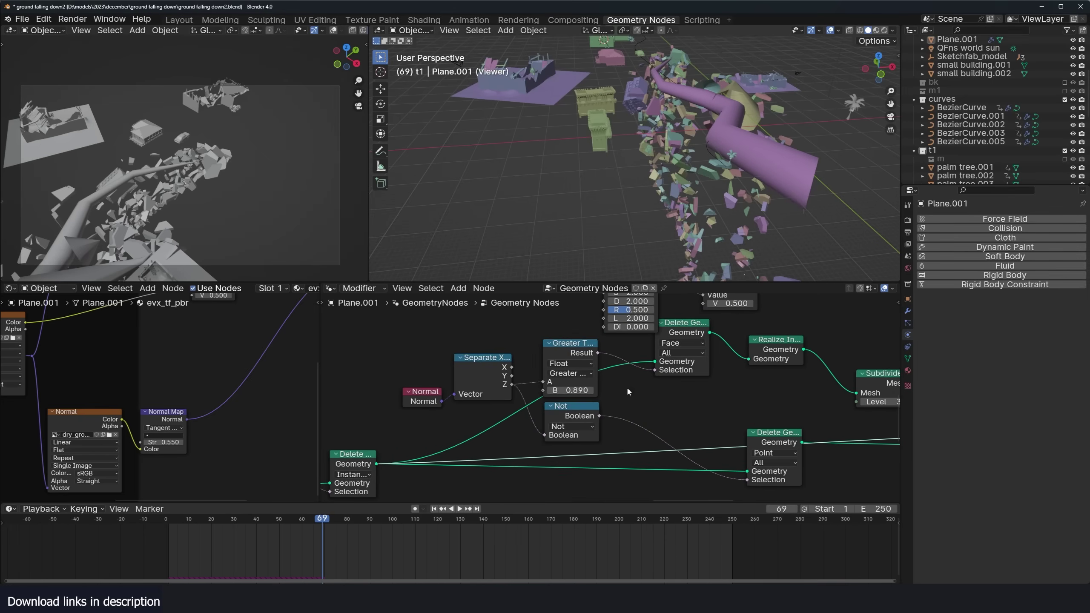
# Play the animation from an earlier frame to watch the isolated slab pieces fall.
pyautogui.scroll(5, 635, 172)
pyautogui.moveTo(239, 557); pyautogui.dragTo(252, 554)
pyautogui.press('space')
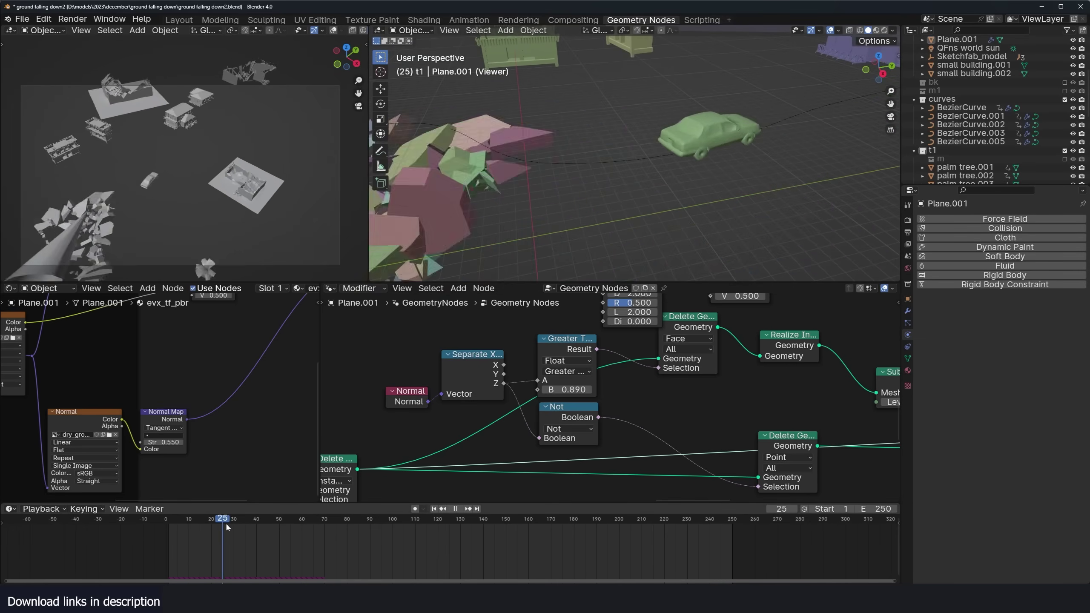
# Compare the falling pieces' faces by alternately previewing the Face-mode and Point-mode Delete Geometry nodes.
pyautogui.scroll(-4, 617, 159)
pyautogui.moveTo(704, 378); pyautogui.dragTo(614, 384, button='middle')
pyautogui.keyDown('ctrl'); pyautogui.keyDown('shift'); pyautogui.click(609, 329); pyautogui.keyUp('shift'); pyautogui.keyUp('ctrl')
pyautogui.moveTo(758, 144); pyautogui.dragTo(643, 224, button='middle')
pyautogui.keyDown('ctrl'); pyautogui.keyDown('shift'); pyautogui.click(706, 449); pyautogui.keyUp('shift'); pyautogui.keyUp('ctrl')
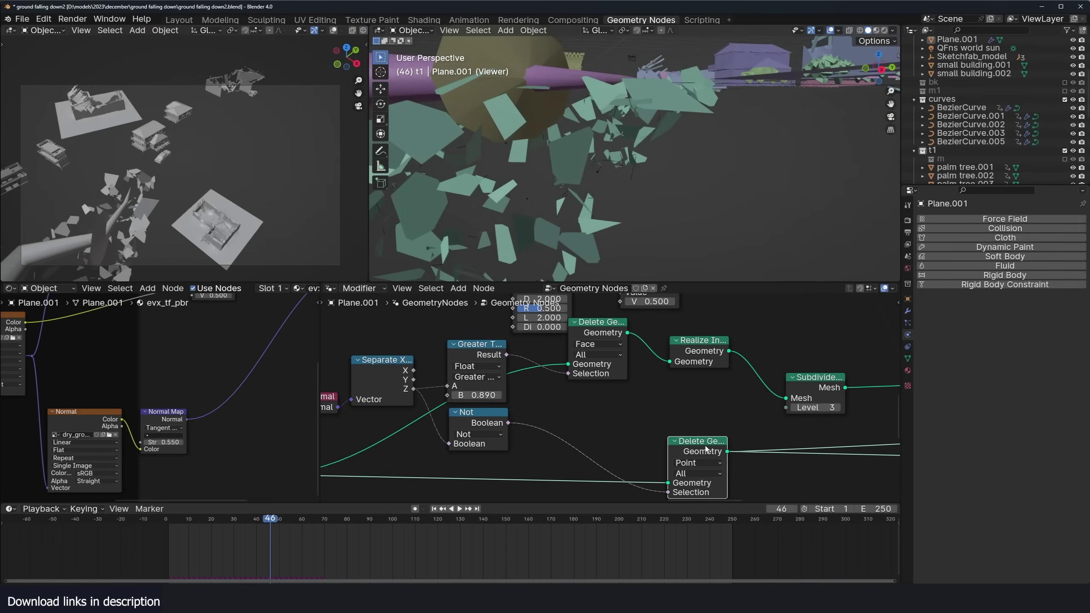
pyautogui.moveTo(599, 166); pyautogui.dragTo(714, 125, button='middle')
pyautogui.moveTo(697, 378); pyautogui.dragTo(649, 382, button='middle')
pyautogui.keyDown('ctrl'); pyautogui.keyDown('shift'); pyautogui.click(552, 330); pyautogui.keyUp('shift'); pyautogui.keyUp('ctrl')
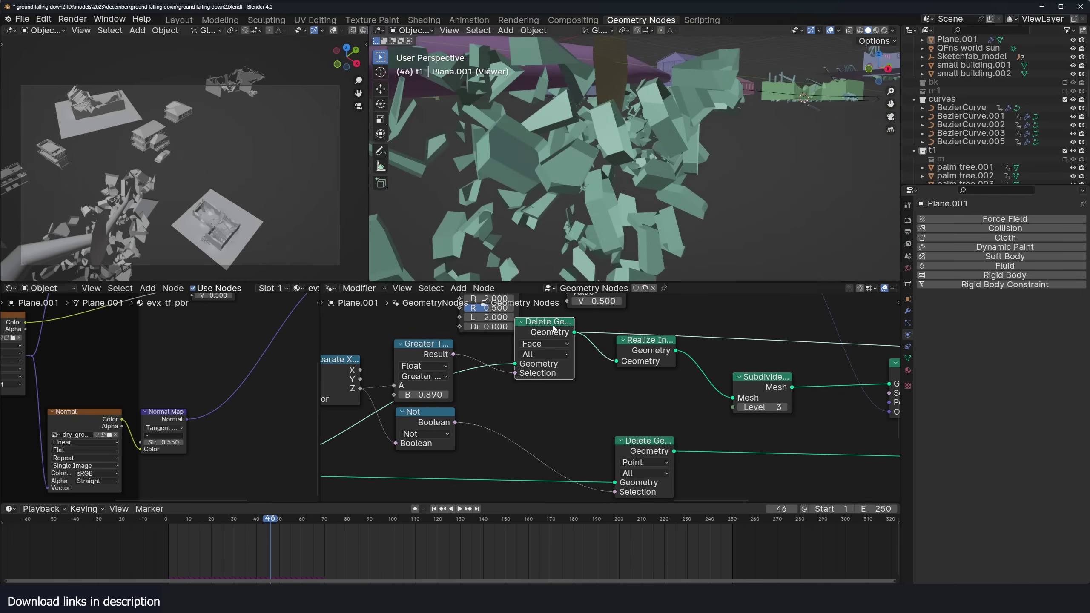
pyautogui.moveTo(624, 194); pyautogui.dragTo(617, 207, button='middle')
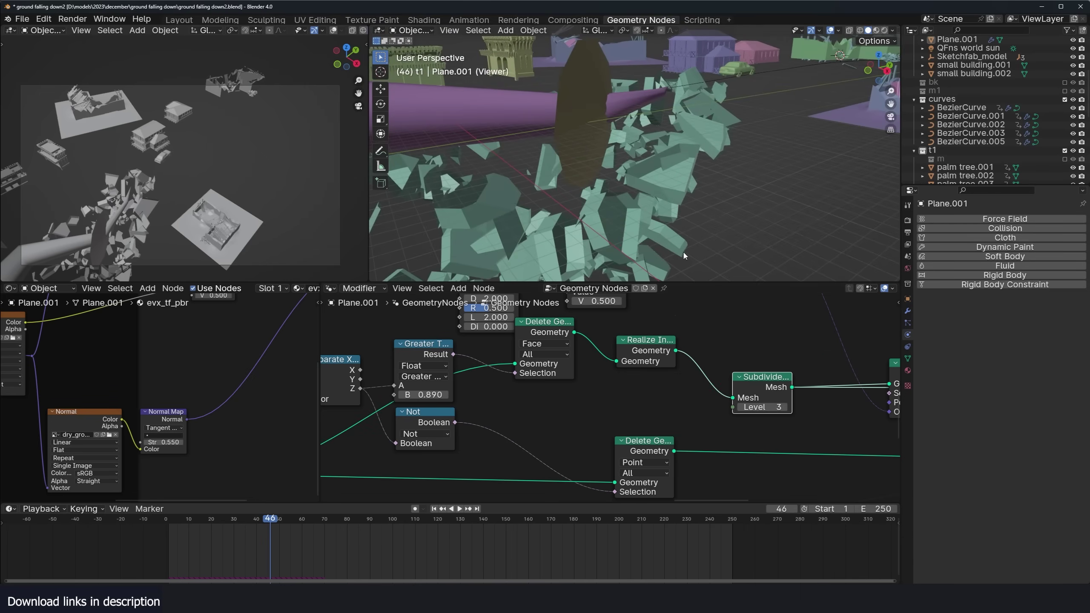
# Turn on the wireframe overlay and compare the pieces at the Delete Geometry, Subdivide Mesh and Set Position nodes.
pyautogui.press('q')
pyautogui.click(695, 208)
pyautogui.keyDown('ctrl'); pyautogui.keyDown('shift'); pyautogui.click(561, 335); pyautogui.keyUp('shift'); pyautogui.keyUp('ctrl')
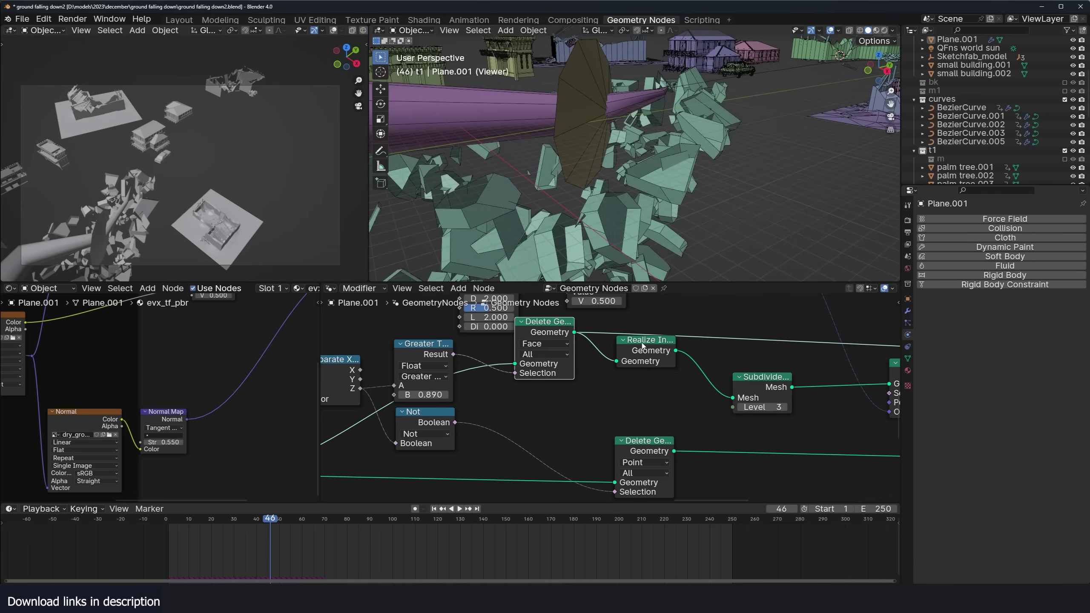
pyautogui.keyDown('ctrl'); pyautogui.keyDown('shift'); pyautogui.click(759, 383); pyautogui.keyUp('shift'); pyautogui.keyUp('ctrl')
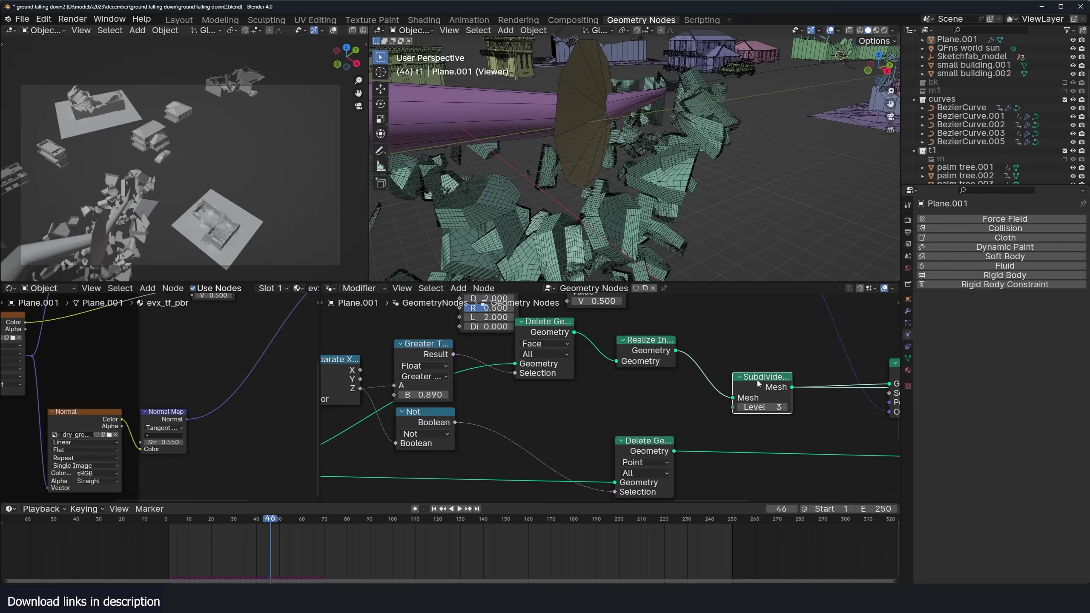
pyautogui.moveTo(758, 384); pyautogui.dragTo(571, 328, button='middle')
pyautogui.keyDown('ctrl'); pyautogui.keyDown('shift'); pyautogui.click(740, 329); pyautogui.keyUp('shift'); pyautogui.keyUp('ctrl')
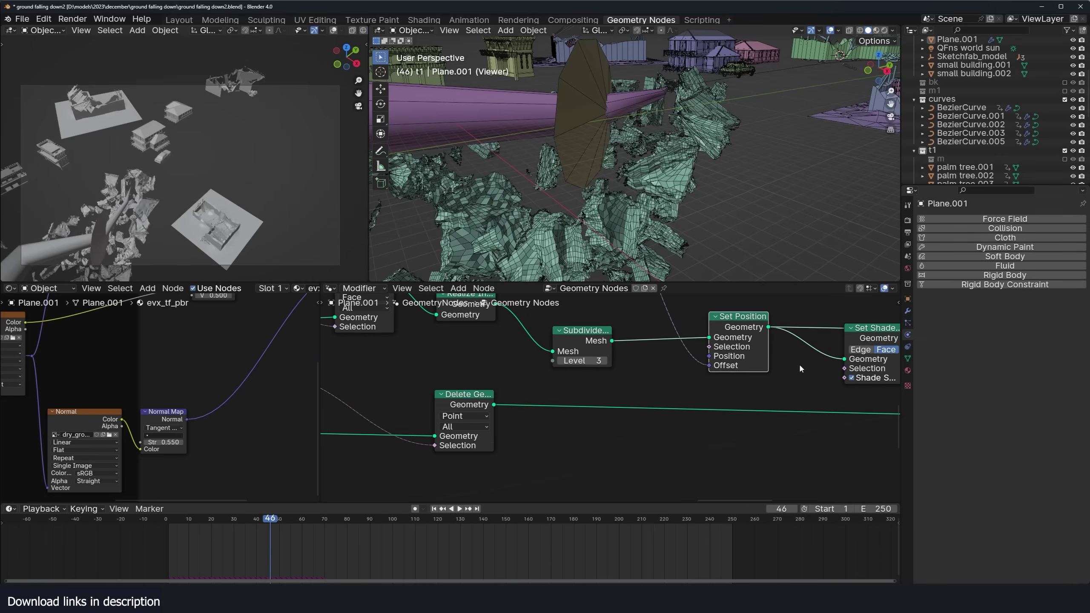
# Preview the Set Shade Smooth and Join Geometry nodes to inspect the recombined slab pieces' wireframe.
pyautogui.moveTo(799, 369); pyautogui.dragTo(653, 342, button='middle')
pyautogui.scroll(-1, 653, 343)
pyautogui.keyDown('ctrl'); pyautogui.keyDown('shift'); pyautogui.click(666, 314); pyautogui.keyUp('shift'); pyautogui.keyUp('ctrl')
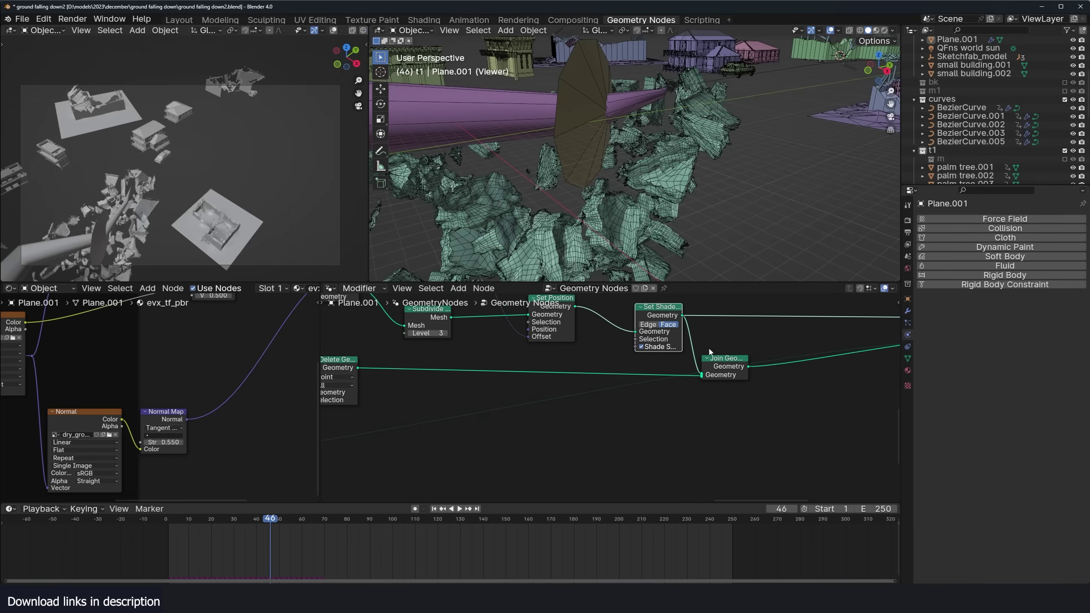
pyautogui.keyDown('ctrl'); pyautogui.keyDown('shift'); pyautogui.click(737, 370); pyautogui.keyUp('shift'); pyautogui.keyUp('ctrl')
pyautogui.scroll(-1, 736, 370)
pyautogui.moveTo(658, 163); pyautogui.dragTo(762, 151, button='middle')
pyautogui.scroll(-3, 724, 380)
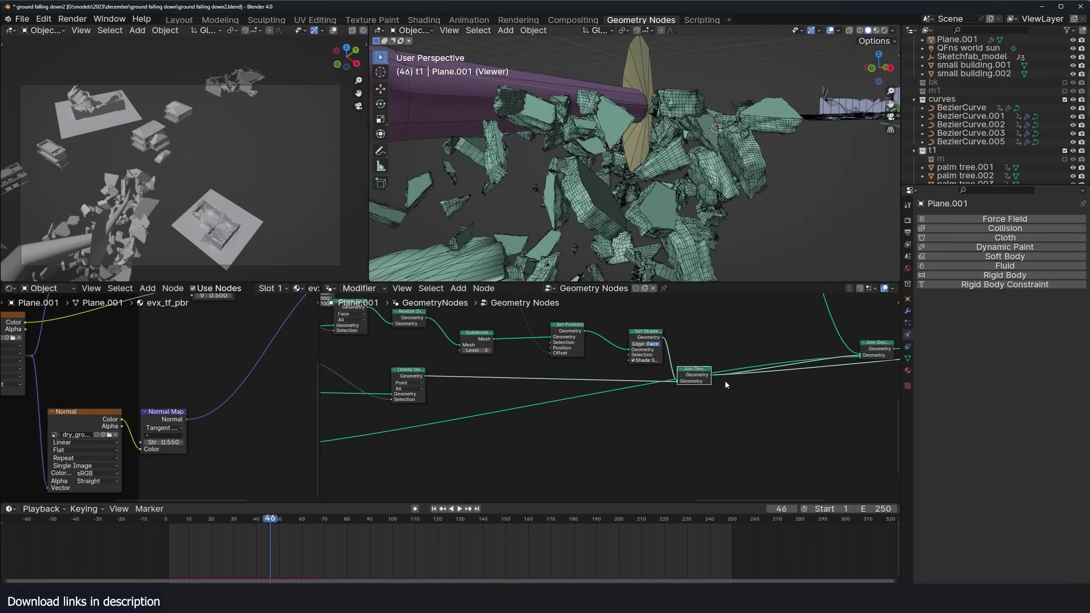
# Preview the final Join Geometry with the whole ground and turn off the wireframe overlay.
pyautogui.moveTo(724, 380); pyautogui.dragTo(537, 422, button='middle')
pyautogui.keyDown('ctrl'); pyautogui.keyDown('shift'); pyautogui.click(690, 385); pyautogui.keyUp('shift'); pyautogui.keyUp('ctrl')
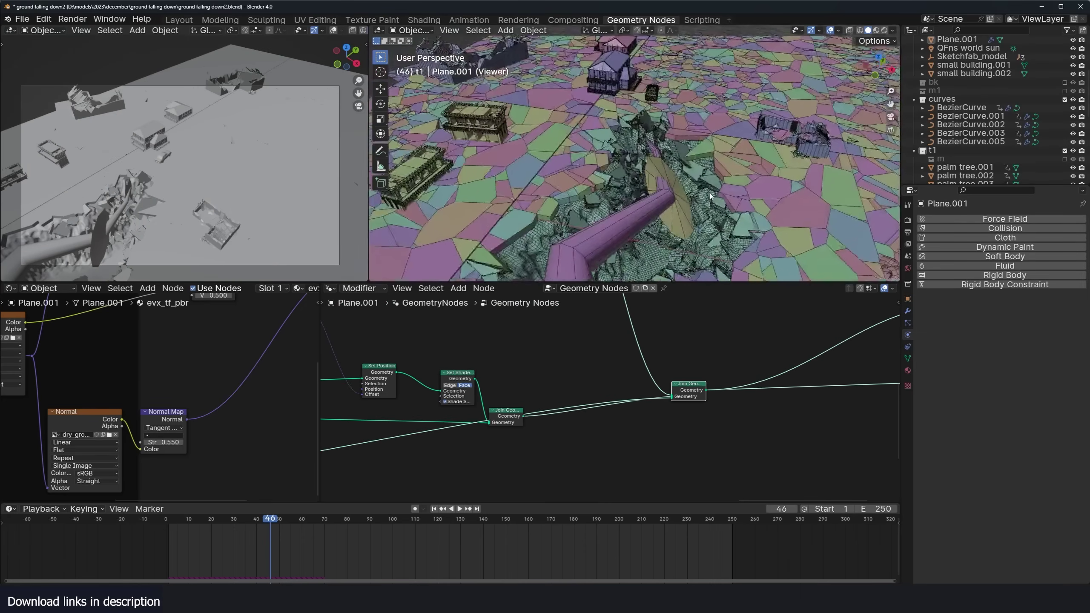
pyautogui.moveTo(691, 174); pyautogui.dragTo(723, 139, button='middle')
pyautogui.press('q')
pyautogui.click(708, 195)
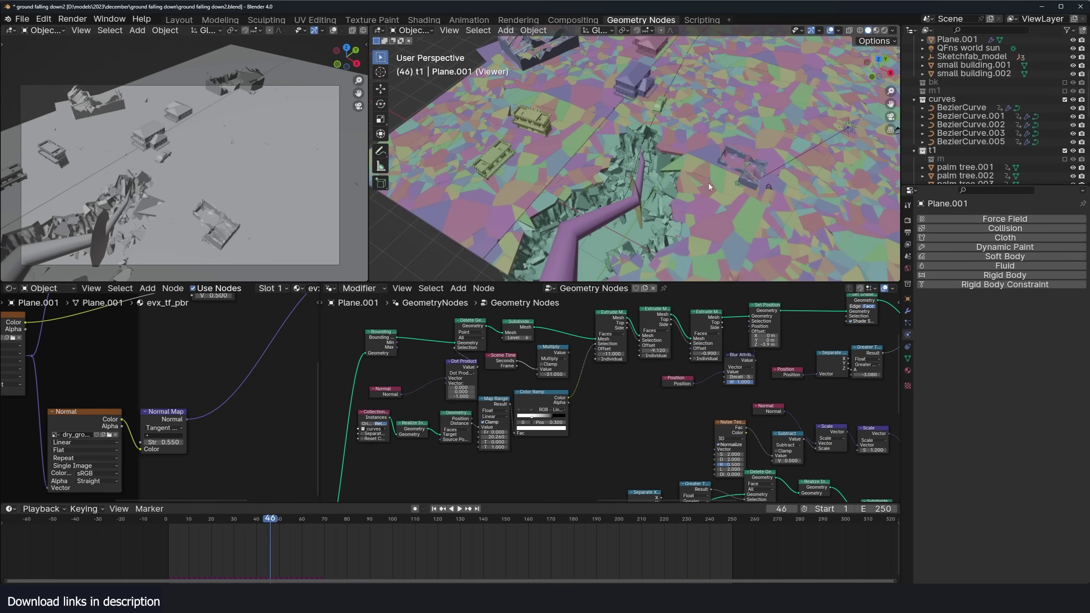
# Play the animation from frame 46 to watch the ground collapse, and stop it.
pyautogui.moveTo(709, 184); pyautogui.dragTo(629, 196, button='middle')
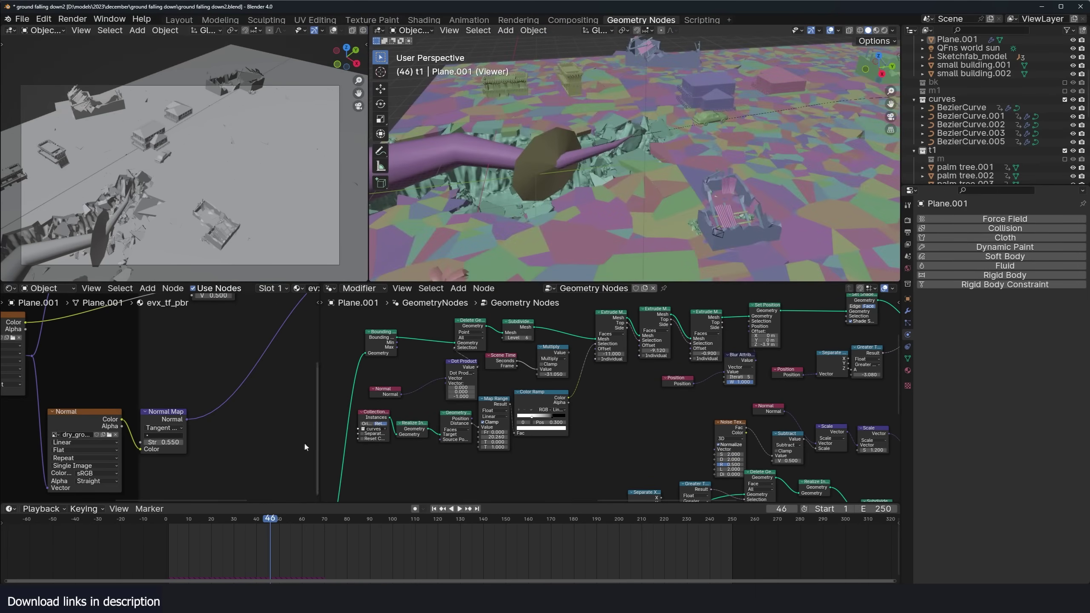
pyautogui.press('space')
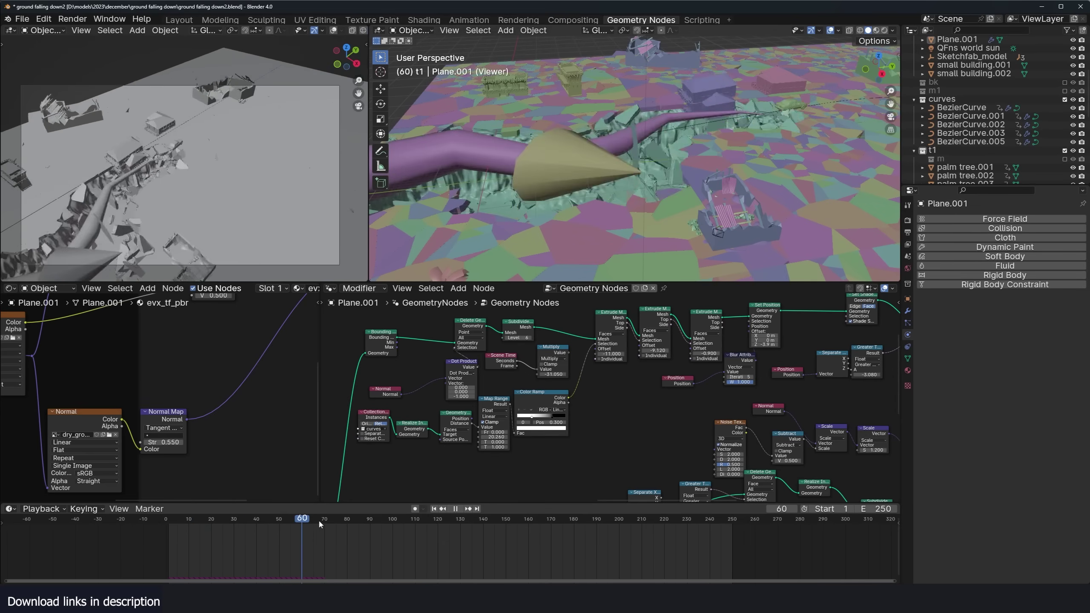
pyautogui.press('space')
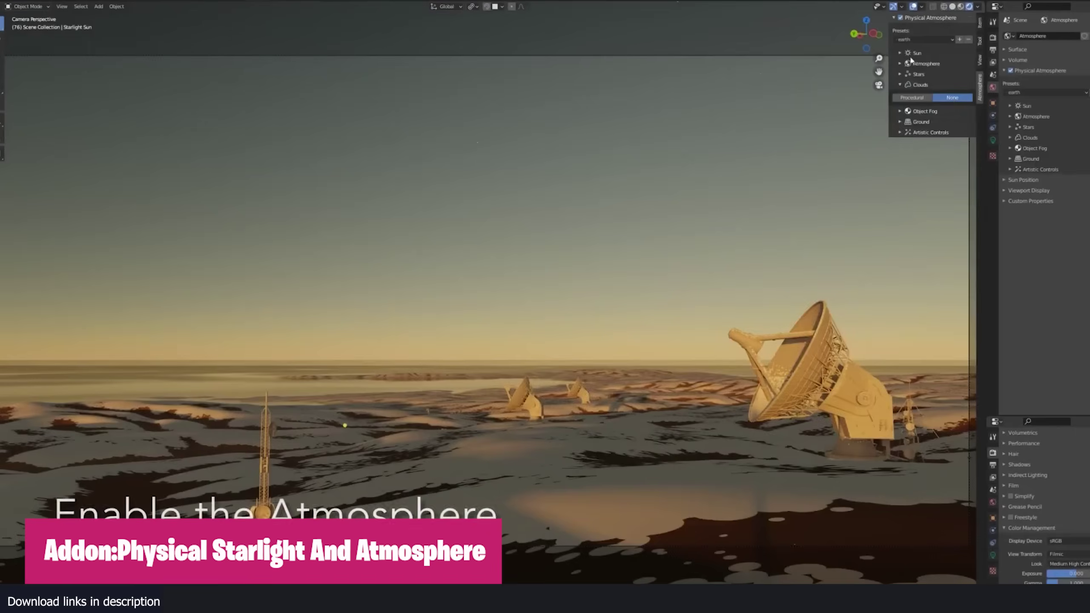
# Adjust the sun's elevation in the Physical Atmosphere settings and expand the Atmosphere settings.
pyautogui.moveTo(923, 75)
pyautogui.mouseDown()
pyautogui.moveTo(940, 74)
pyautogui.moveTo(924, 75)
pyautogui.mouseUp()
pyautogui.click(925, 73)
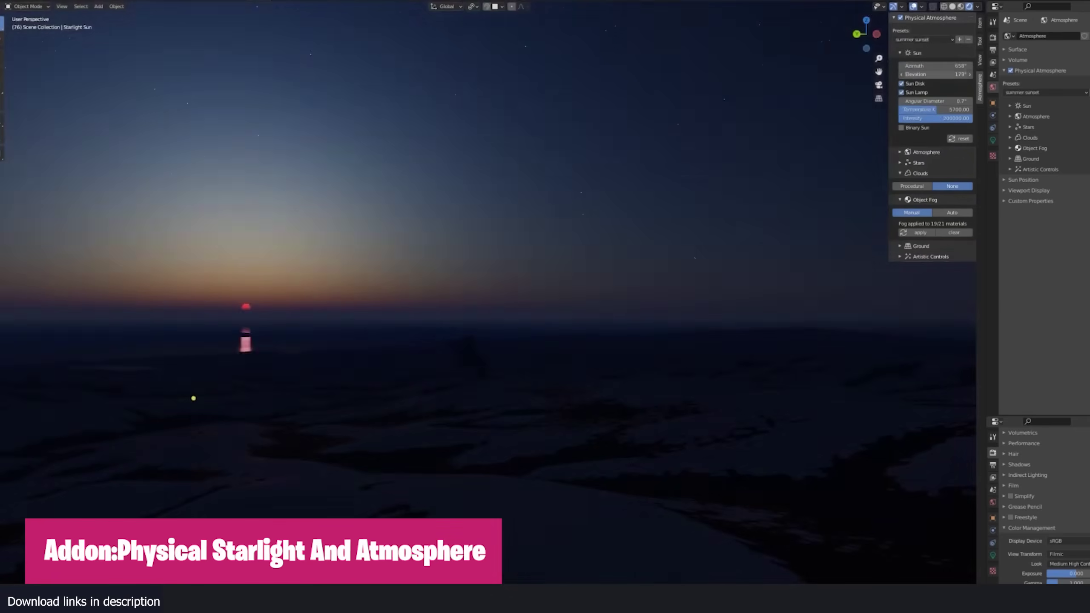
pyautogui.click(1010, 117)
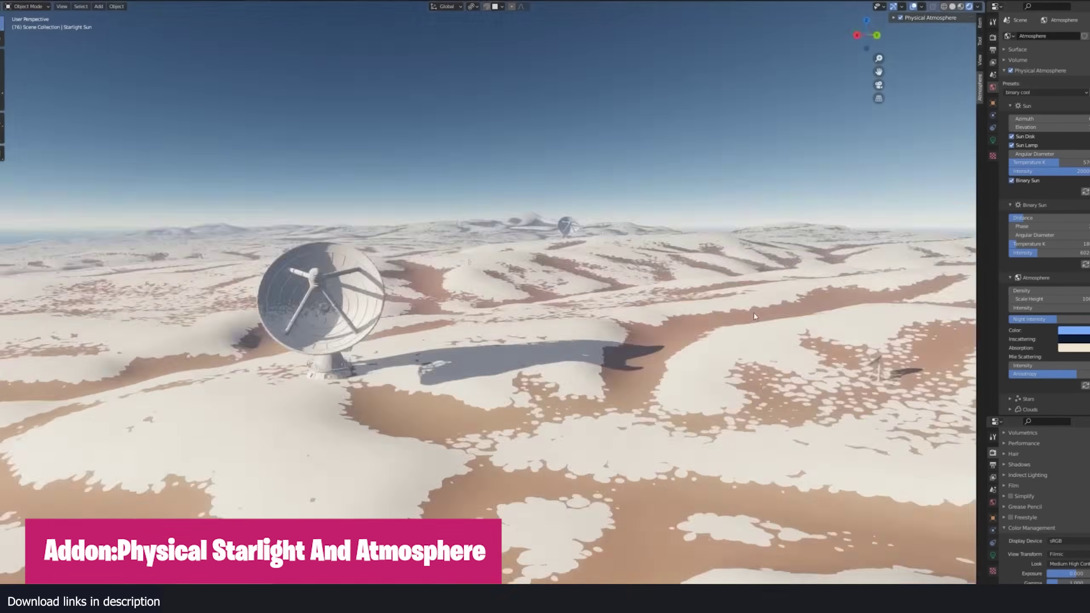
# Enable procedural clouds for the atmosphere and adjust their minimum coverage and scale.
pyautogui.click(1033, 361)
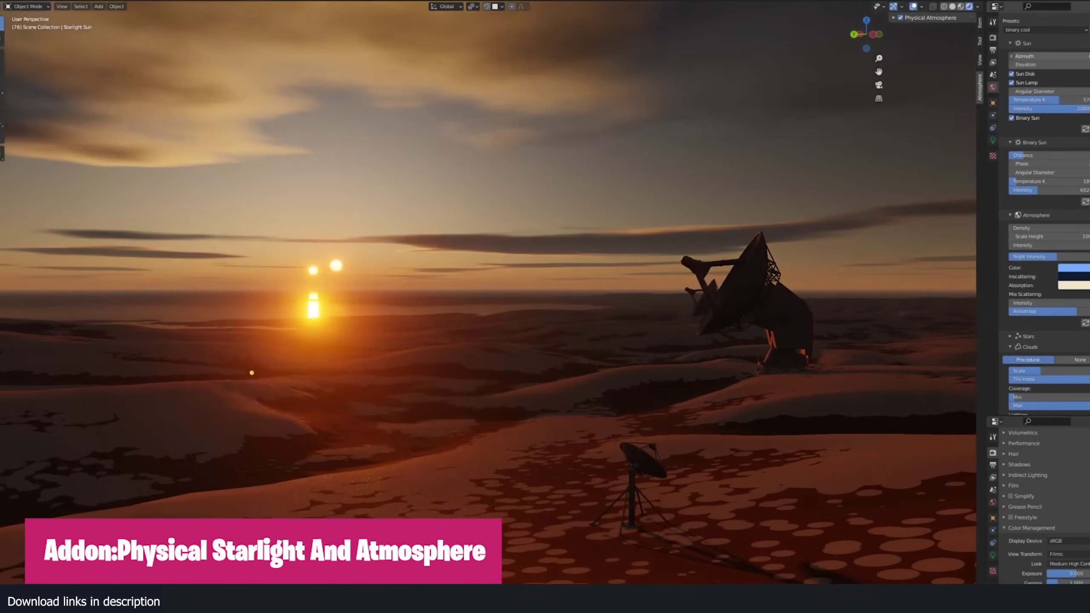
pyautogui.scroll(-8, 1047, 257)
pyautogui.moveTo(1015, 220); pyautogui.dragTo(1009, 220)
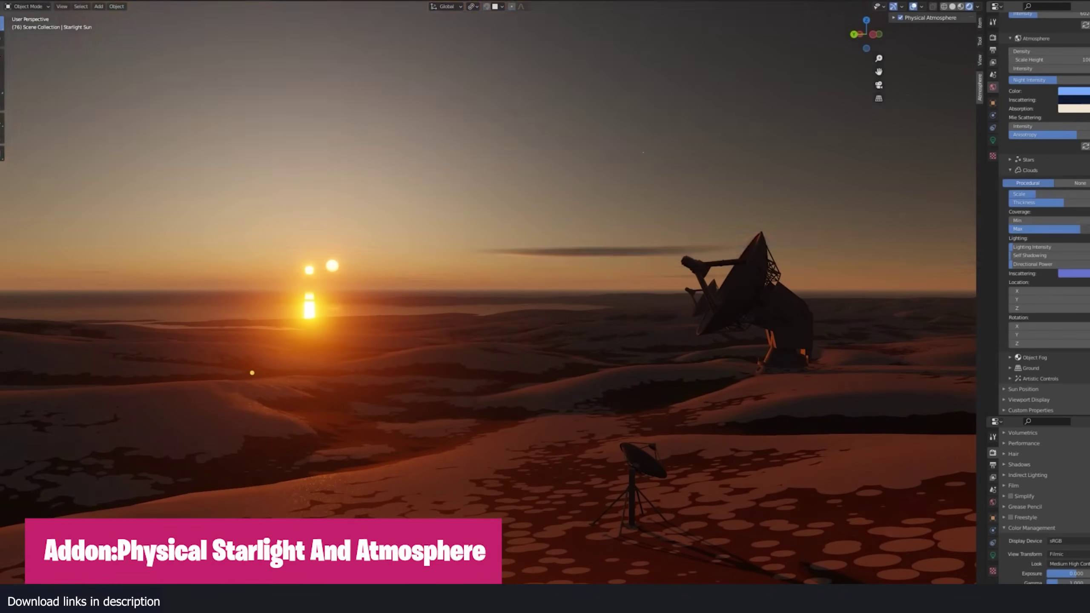
pyautogui.moveTo(1057, 194); pyautogui.dragTo(1082, 194)
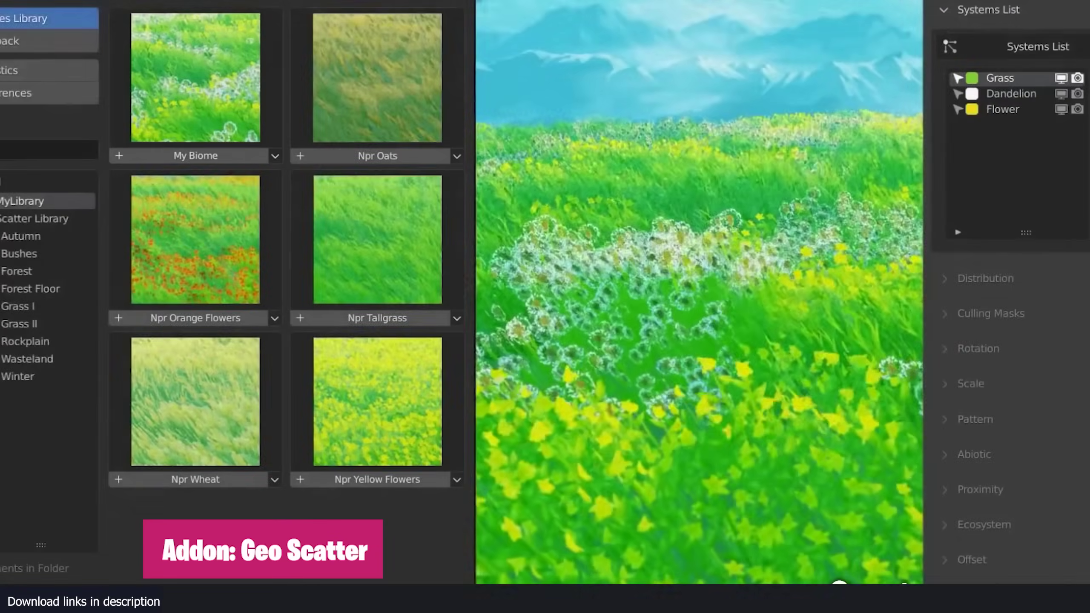
# Browse the VerticalScapes and Wasteland categories in the Geo-Scatter biome library.
pyautogui.click(40, 427)
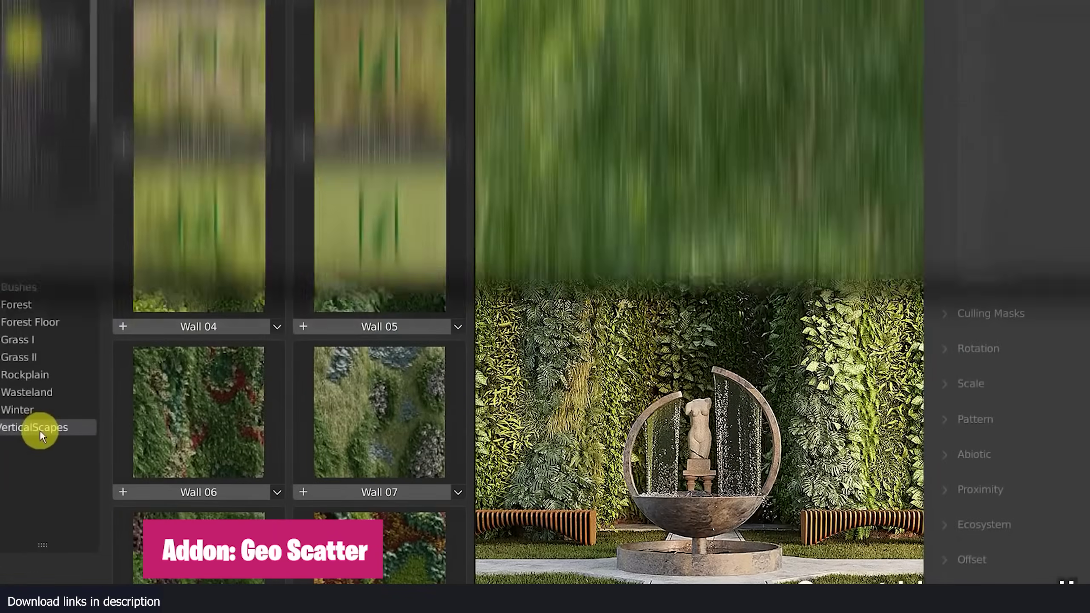
pyautogui.click(24, 390)
pyautogui.click(31, 196)
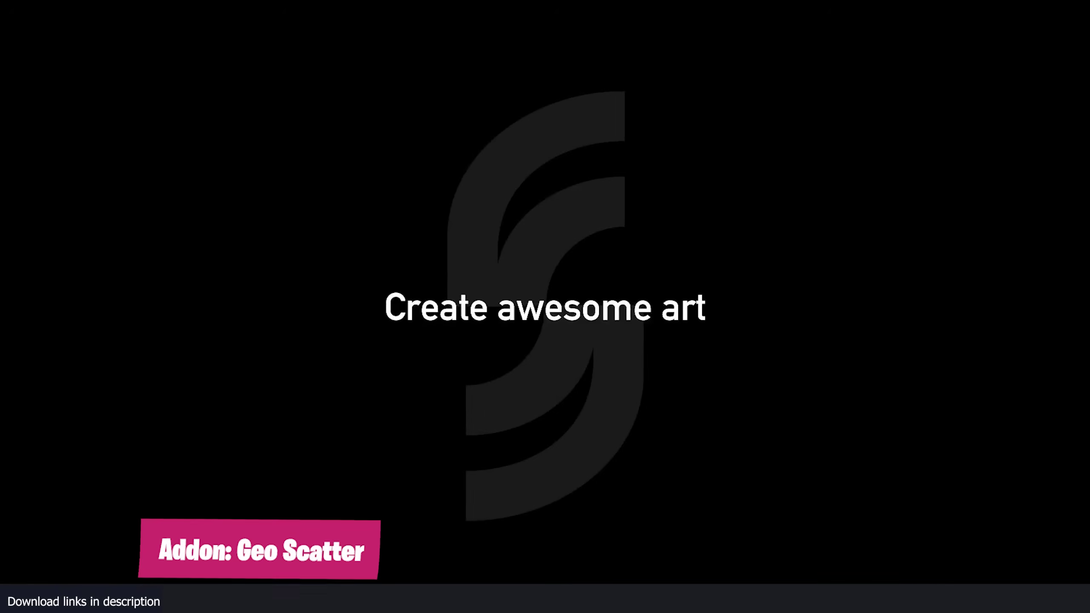